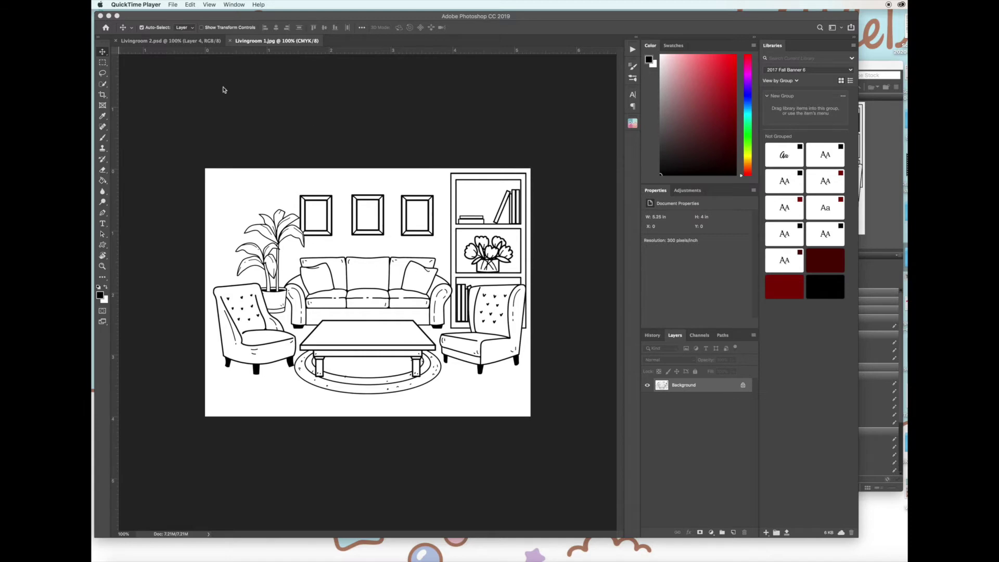
- Compare the finished scenes in Livingroom 1.jpg and Livingroom 2.psd
{"action": "left_click", "coordinate": [174, 41]}
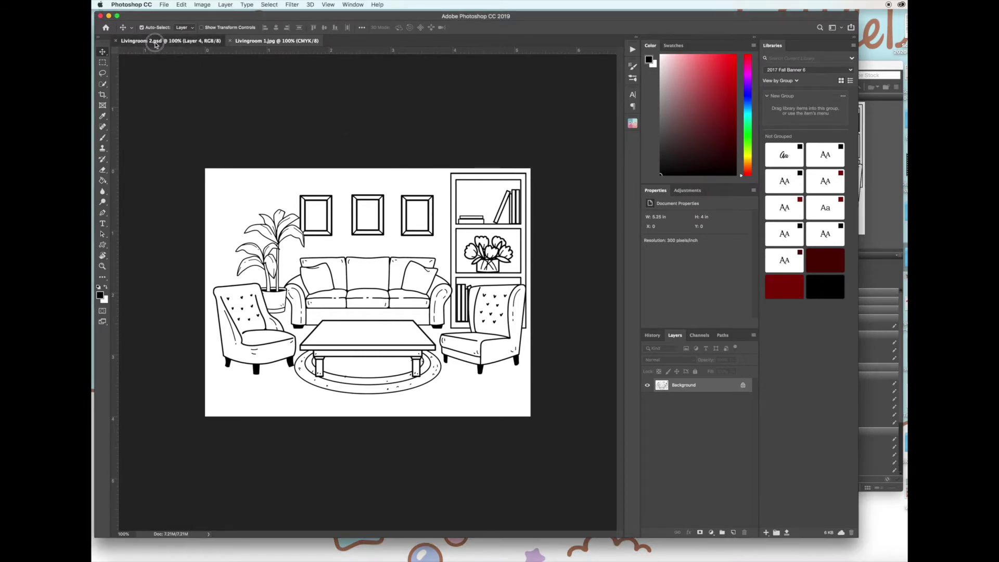
{"action": "left_click", "coordinate": [156, 40]}
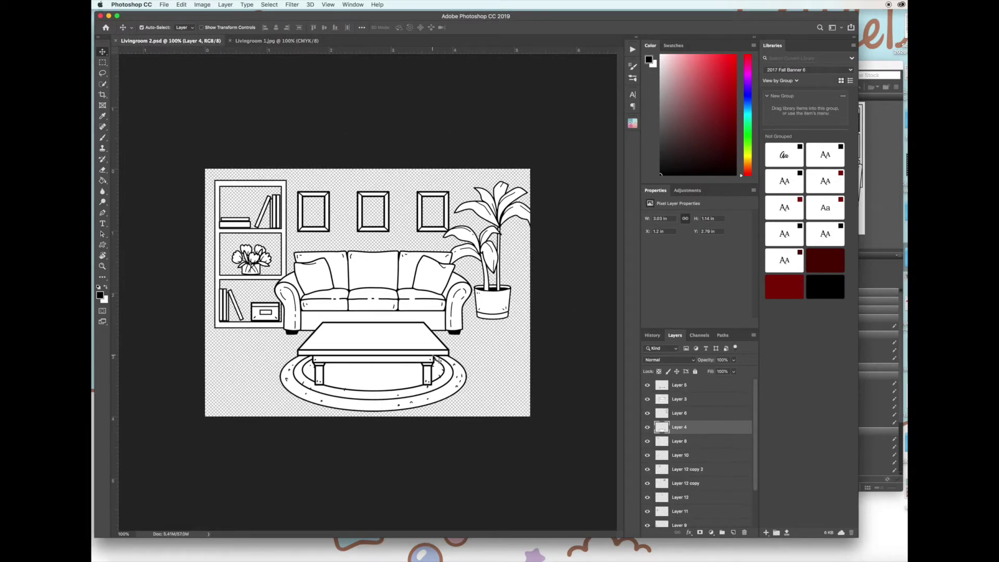
{"action": "left_click", "coordinate": [274, 41]}
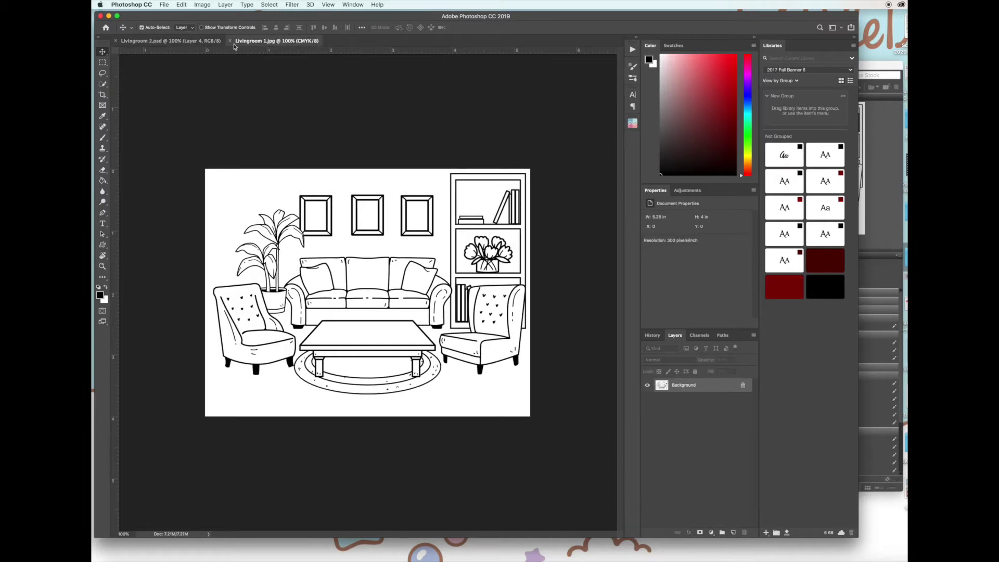
{"action": "left_click", "coordinate": [205, 42]}
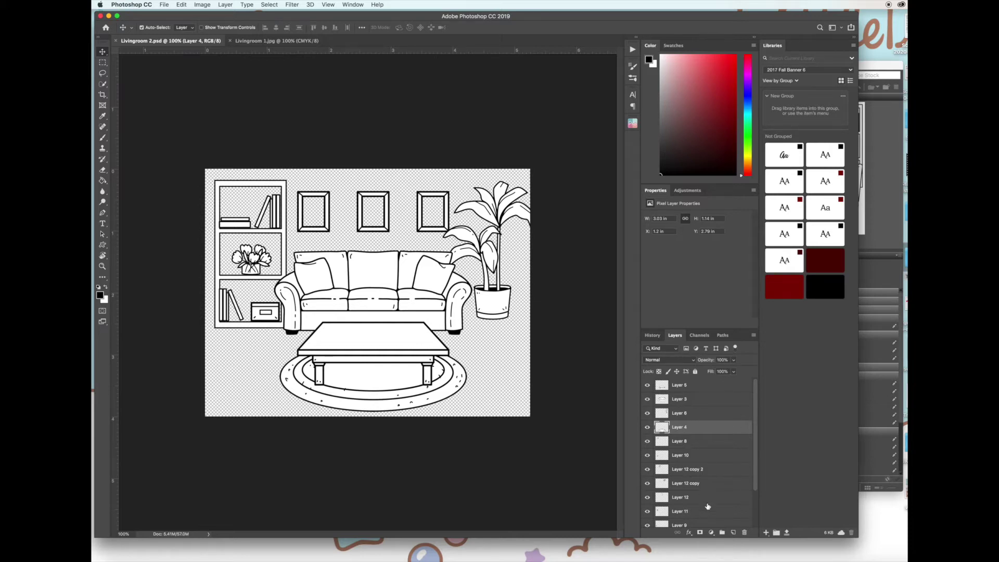
- Examine which layers hold the plant, couch, bookshelf and rug in Livingroom 2.psd, and review its full layer stack
{"action": "left_click", "coordinate": [506, 307]}
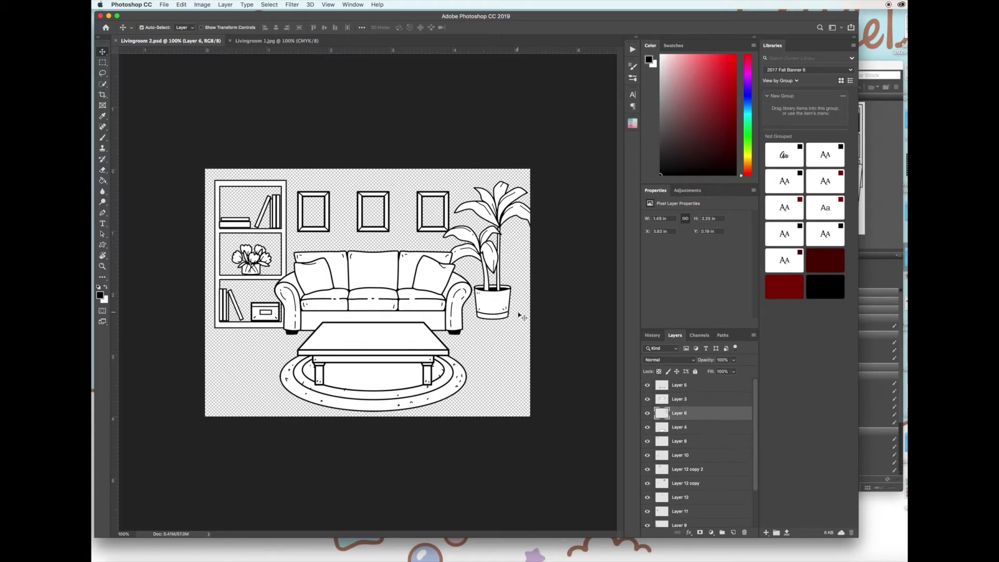
{"action": "left_click", "coordinate": [423, 284]}
{"action": "left_click", "coordinate": [296, 218]}
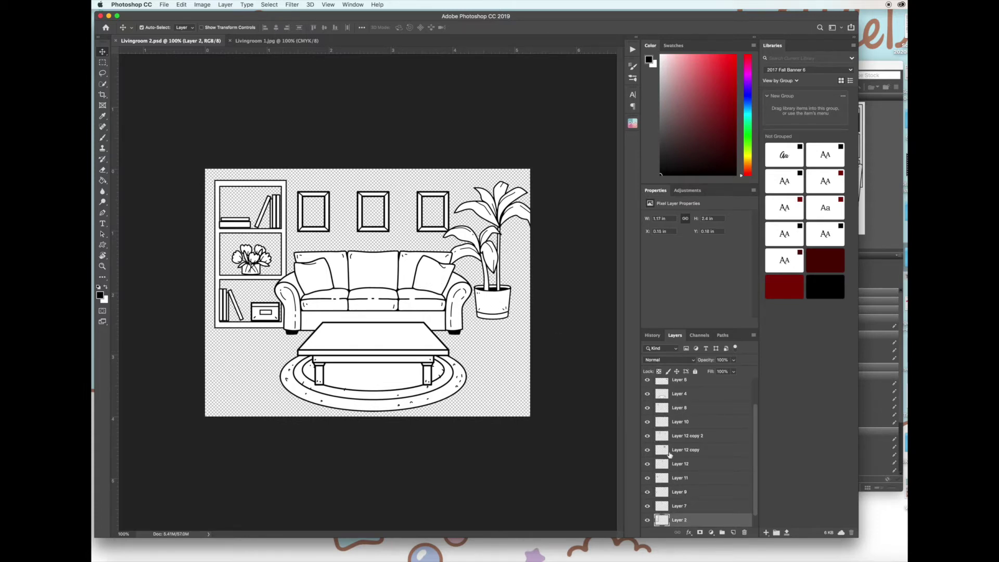
{"action": "left_click", "coordinate": [375, 312]}
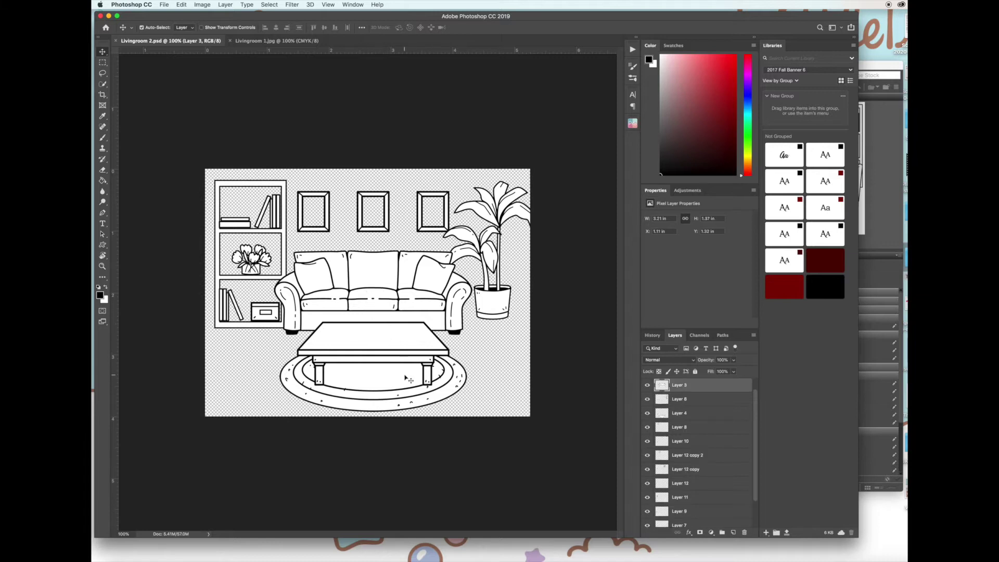
{"action": "left_click", "coordinate": [408, 379]}
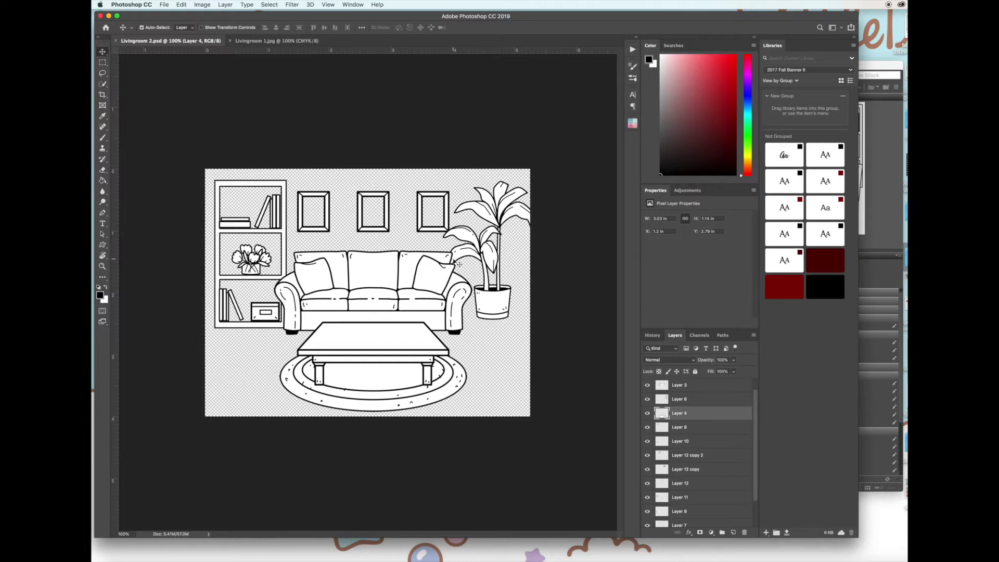
{"action": "scroll", "coordinate": [737, 506], "scroll_direction": "down", "scroll_amount": 1}
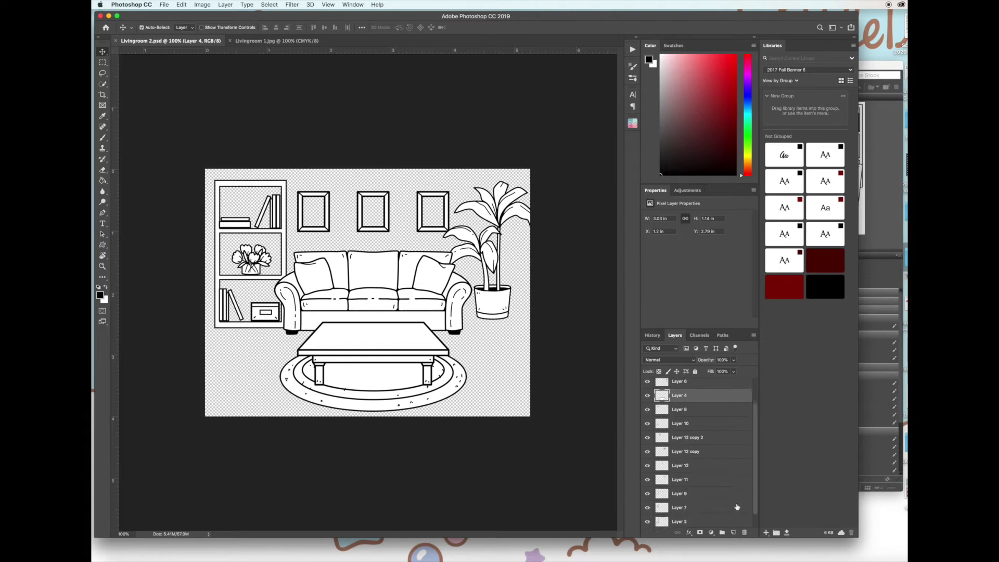
{"action": "scroll", "coordinate": [737, 506], "scroll_direction": "down", "scroll_amount": 1}
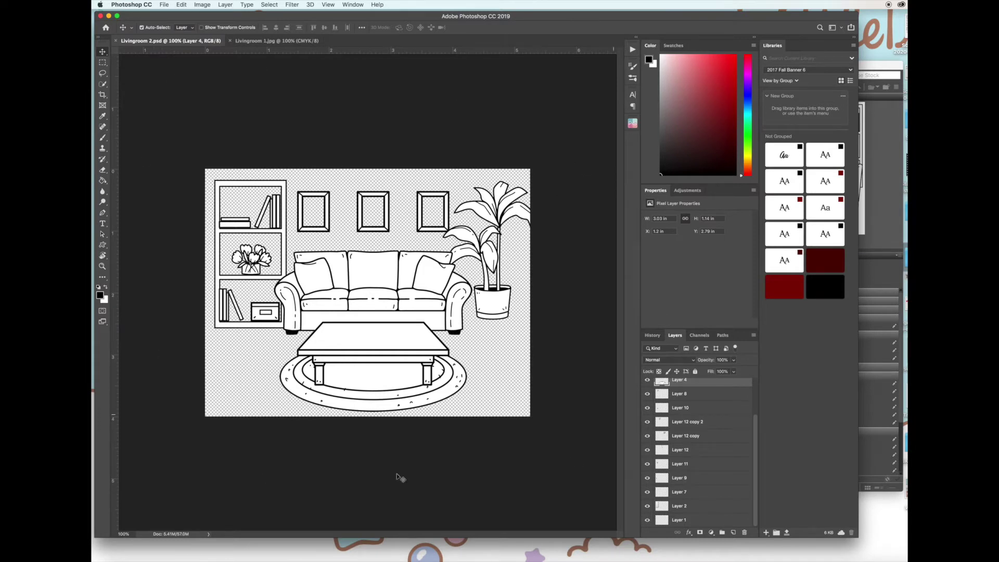
- Create a new 6 × 4 inch document at 300 pixels/inch in RGB Color with a transparent background
{"action": "left_click", "coordinate": [164, 4]}
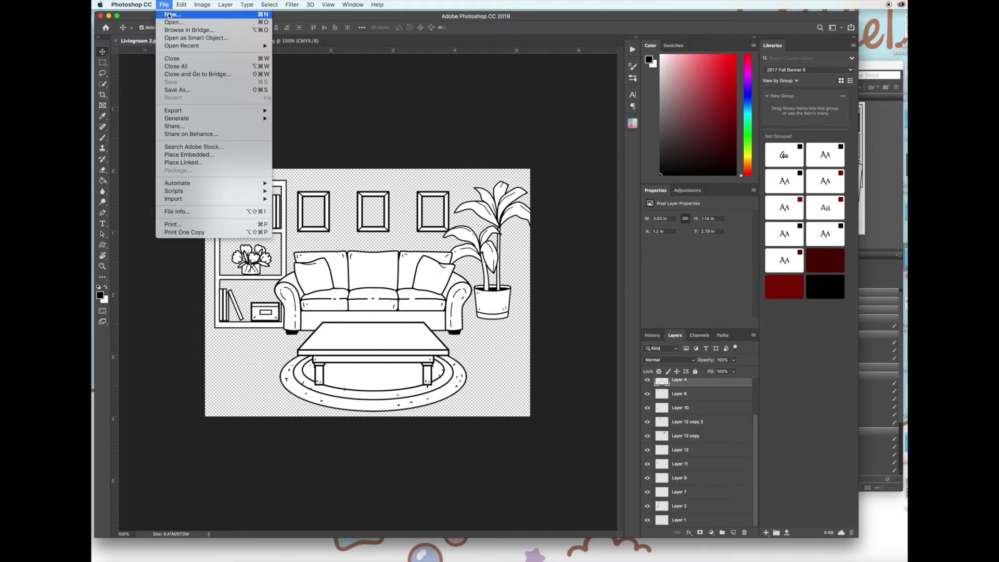
{"action": "left_click", "coordinate": [165, 5]}
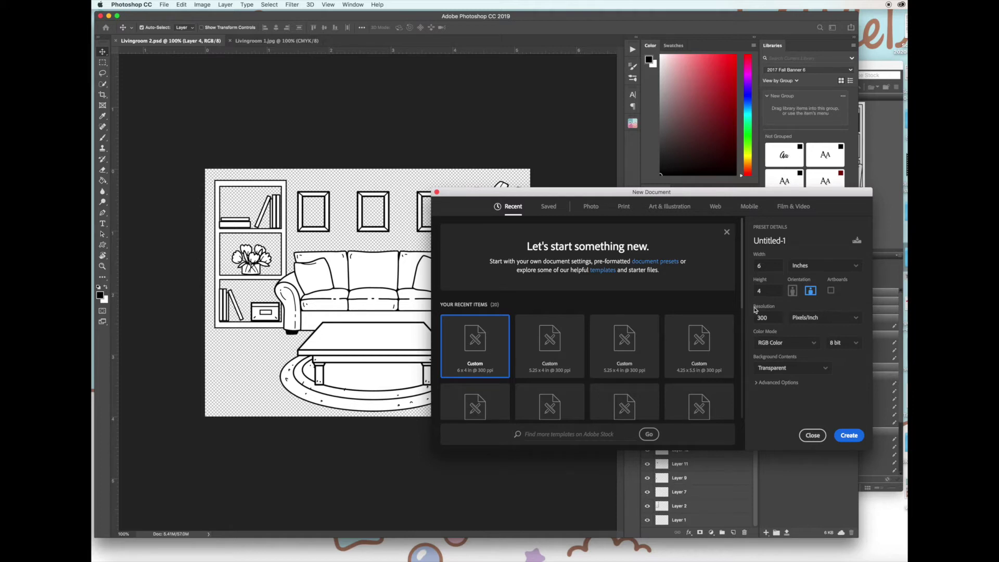
{"action": "scroll", "coordinate": [645, 327], "scroll_direction": "down", "scroll_amount": 3}
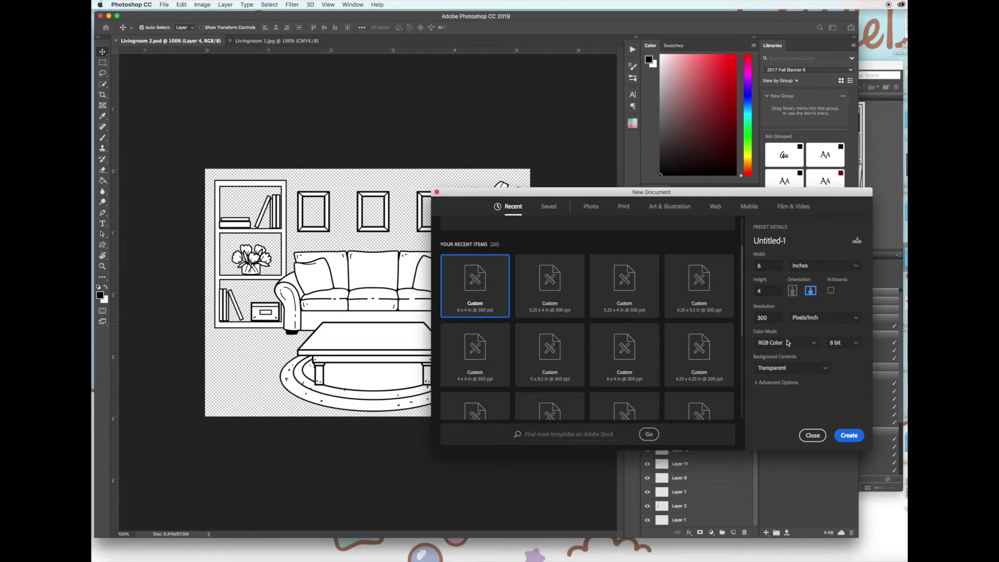
{"action": "left_click", "coordinate": [826, 369]}
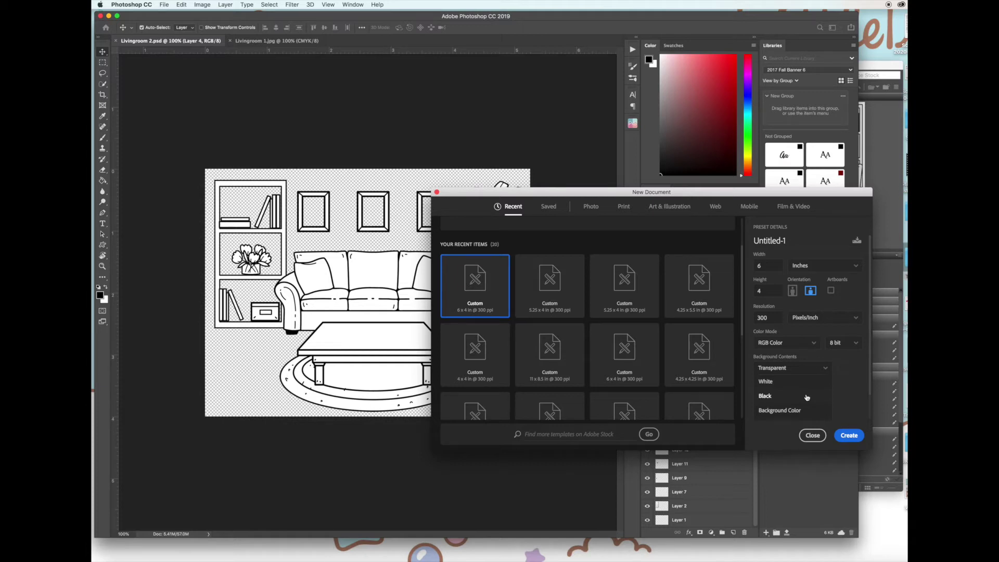
{"action": "scroll", "coordinate": [806, 397], "scroll_direction": "down", "scroll_amount": 2}
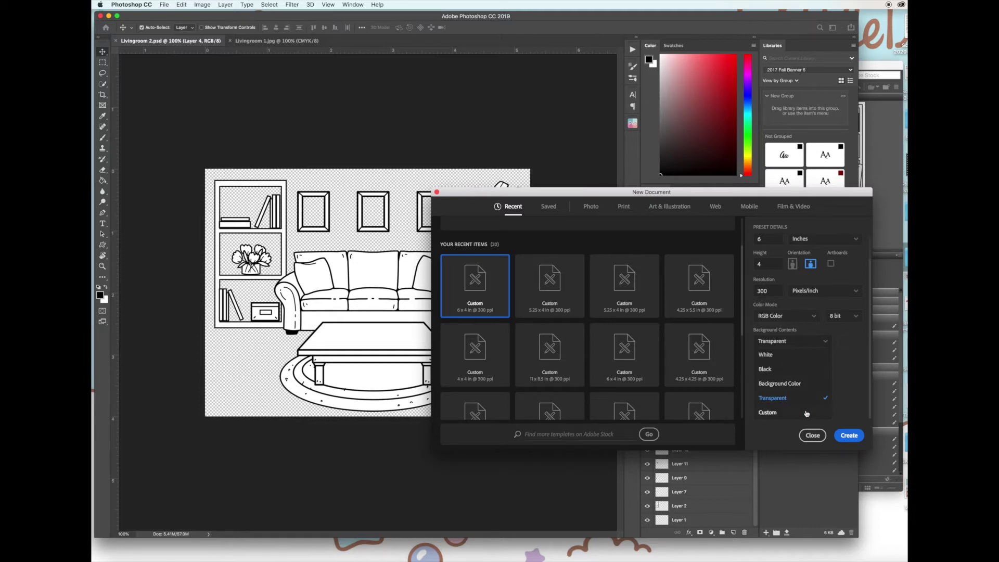
{"action": "left_click", "coordinate": [848, 435]}
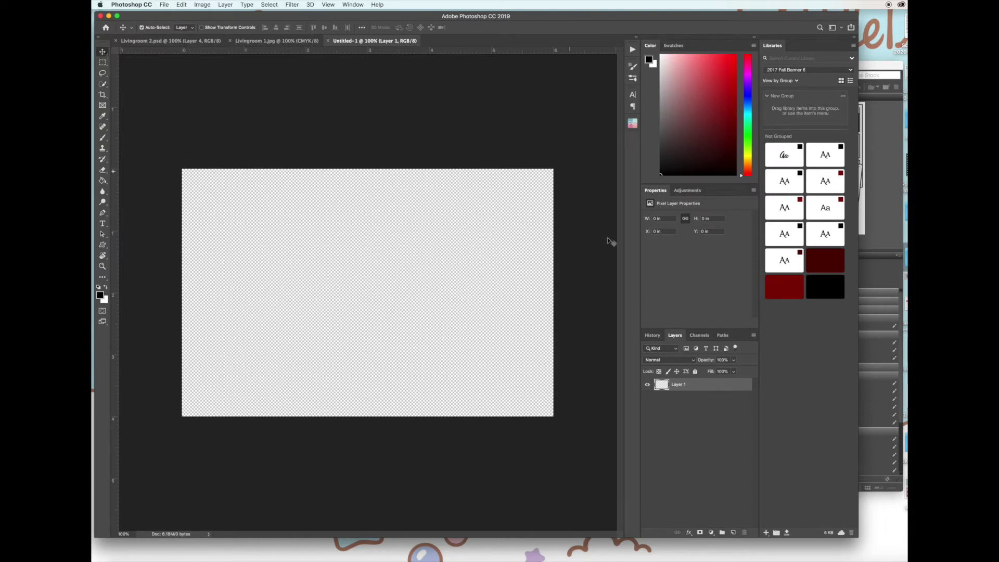
- Open BAL-plant1.png from the TGF Files folder on the Desktop
{"action": "left_click", "coordinate": [165, 6]}
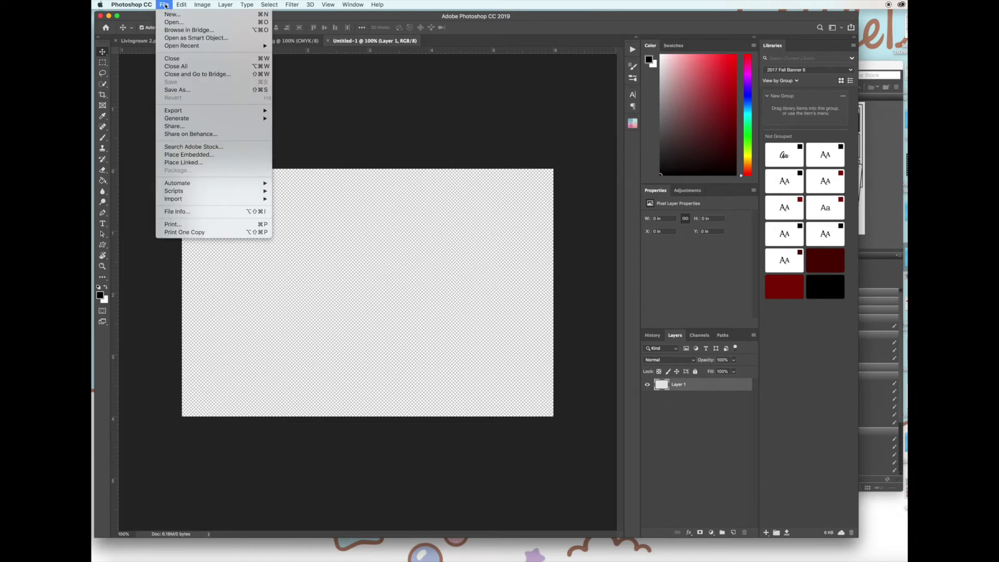
{"action": "left_click", "coordinate": [169, 23]}
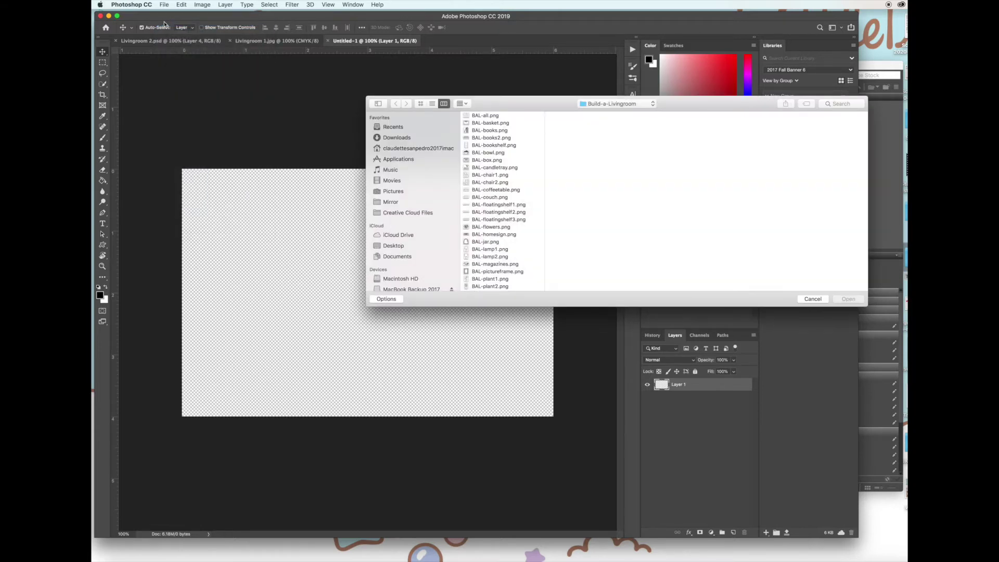
{"action": "left_click", "coordinate": [609, 104]}
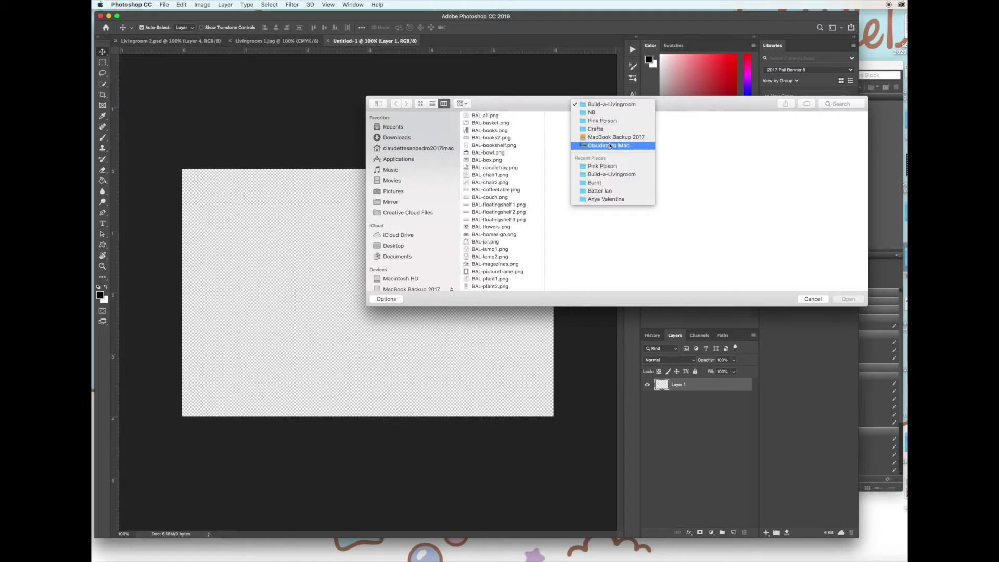
{"action": "left_click", "coordinate": [414, 255]}
{"action": "left_click", "coordinate": [408, 247]}
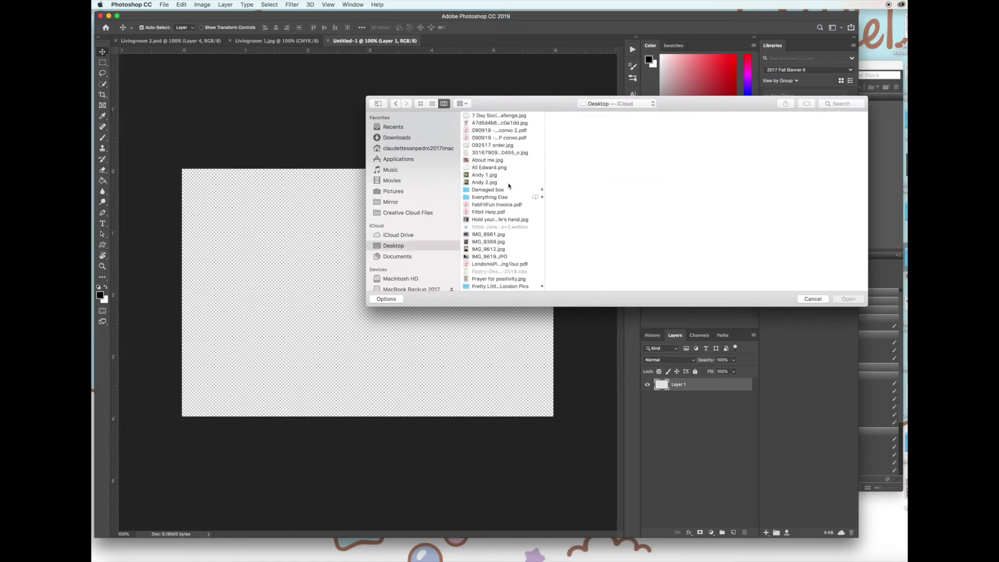
{"action": "scroll", "coordinate": [508, 186], "scroll_direction": "down", "scroll_amount": 15}
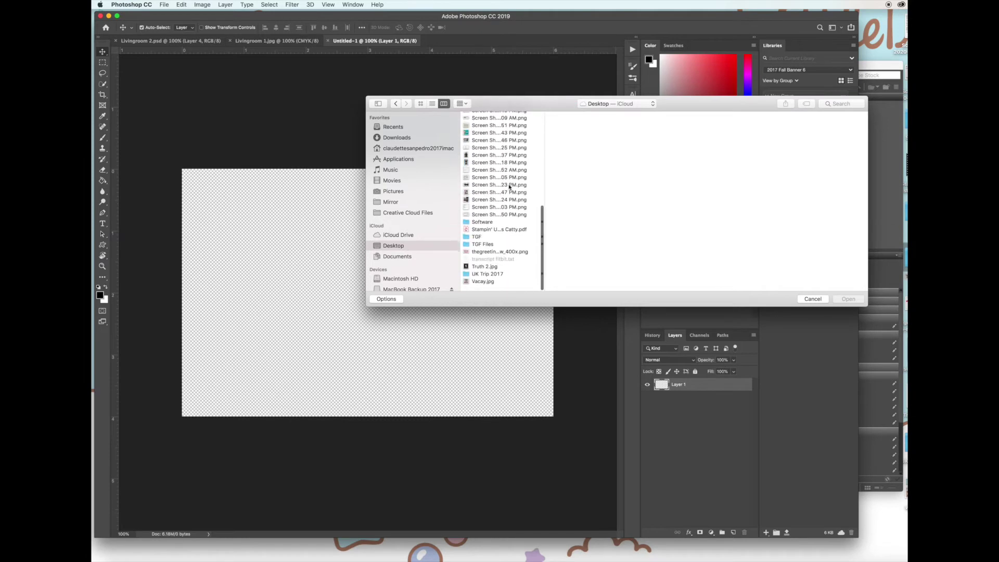
{"action": "left_click", "coordinate": [491, 250]}
{"action": "left_click", "coordinate": [491, 243]}
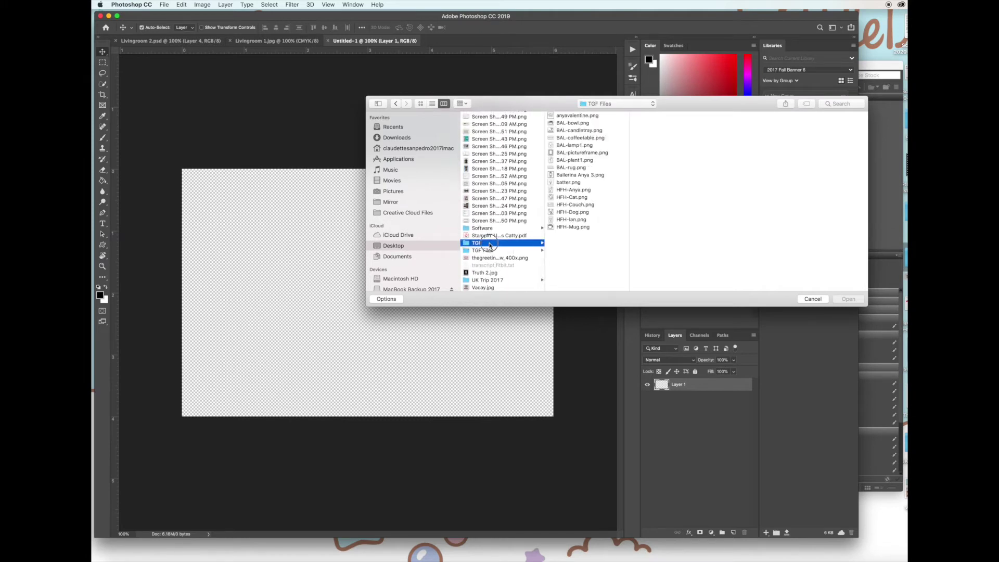
{"action": "left_click", "coordinate": [493, 251]}
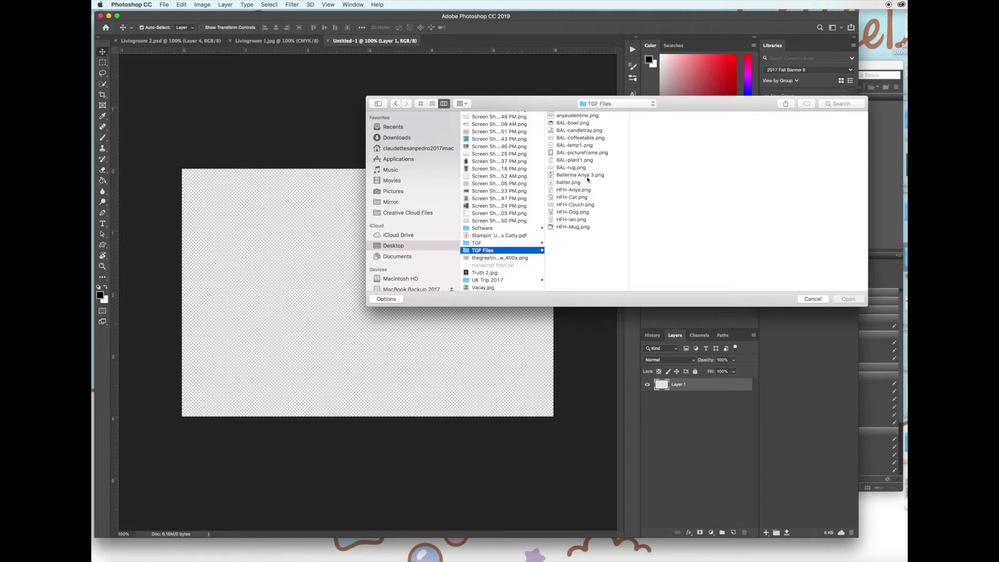
{"action": "left_click", "coordinate": [589, 163]}
{"action": "key", "text": "Return"}
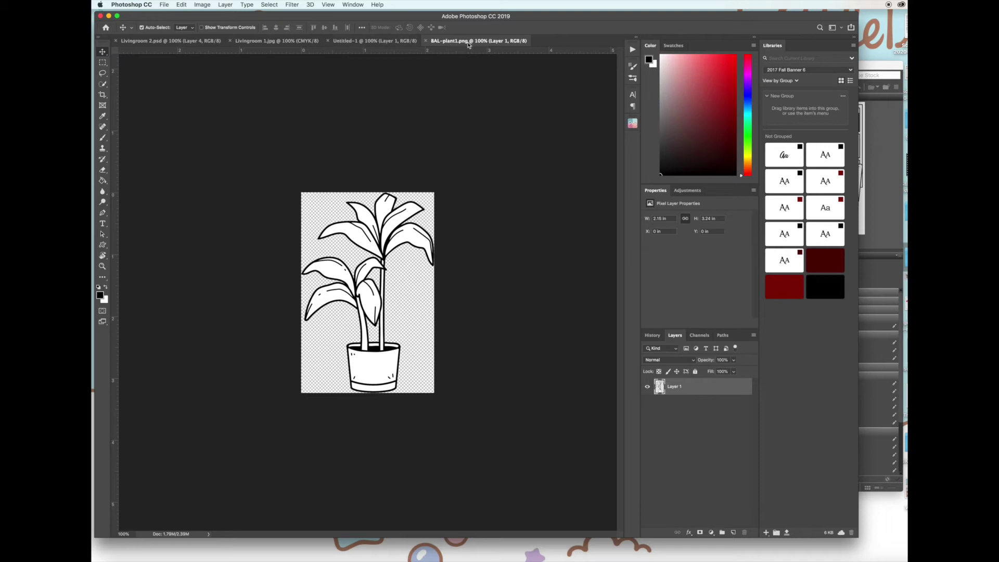
- Copy the plant from BAL-plant1.png into the new blank document, place it along the canvas's right edge, and close the plant file
{"action": "left_click", "coordinate": [354, 40]}
{"action": "left_click", "coordinate": [458, 40]}
{"action": "left_click", "coordinate": [378, 42]}
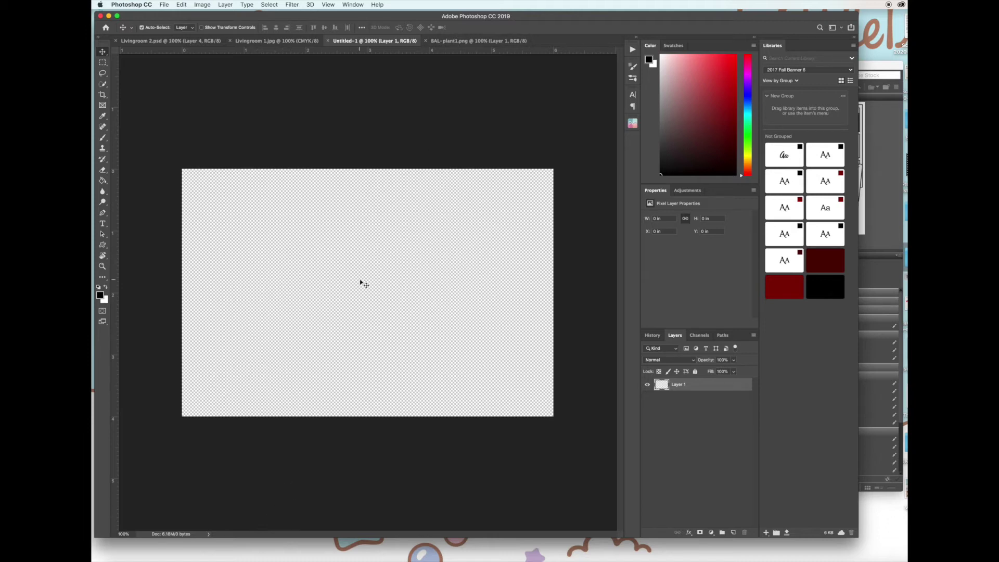
{"action": "left_click", "coordinate": [457, 42]}
{"action": "left_click_drag", "start_coordinate": [456, 42], "coordinate": [789, 129]}
{"action": "left_click_drag", "start_coordinate": [463, 241], "coordinate": [379, 245]}
{"action": "left_click_drag", "start_coordinate": [401, 207], "coordinate": [509, 247]}
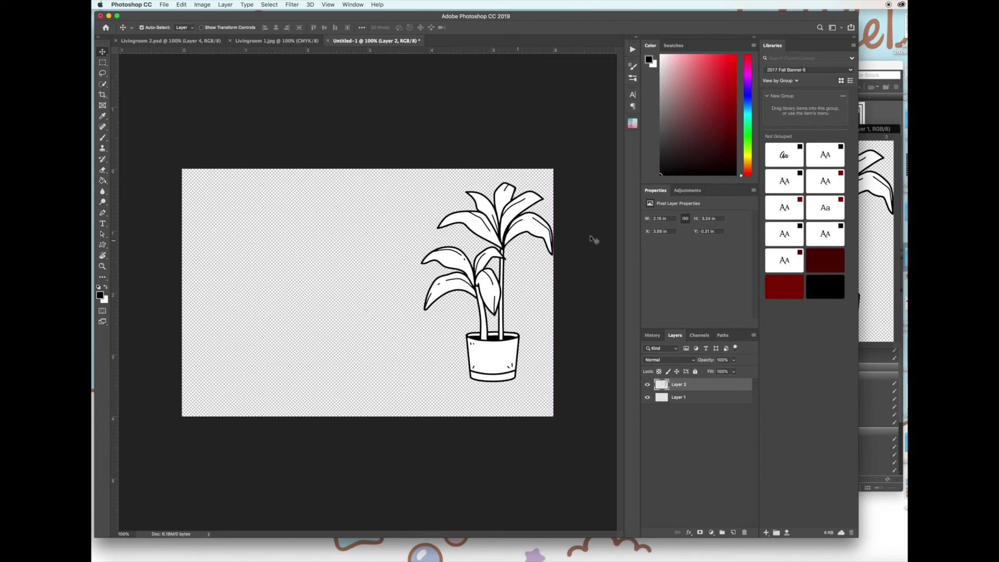
{"action": "left_click", "coordinate": [892, 196]}
{"action": "left_click", "coordinate": [761, 129]}
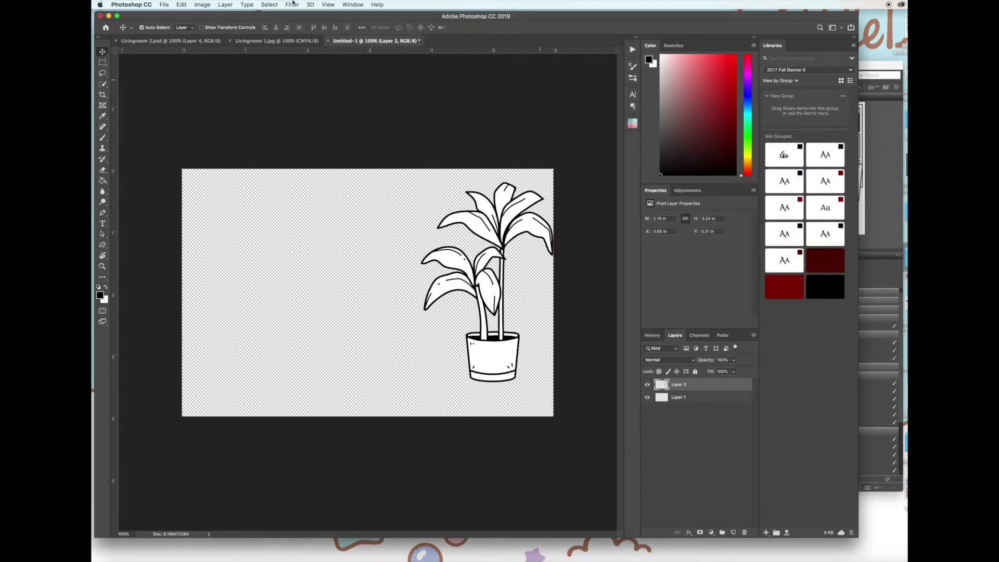
{"action": "left_click", "coordinate": [164, 5]}
{"action": "left_click", "coordinate": [166, 23]}
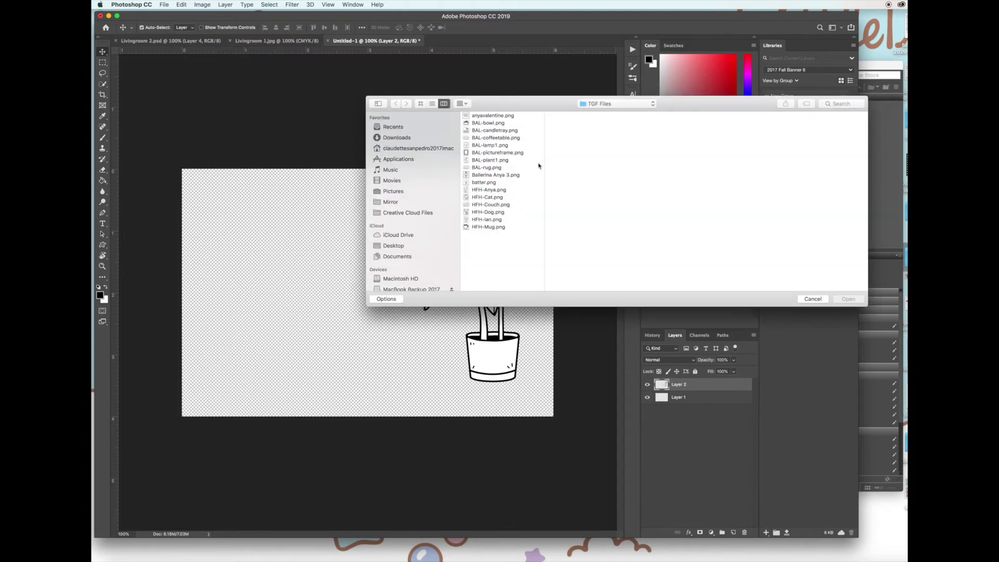
{"action": "left_click", "coordinate": [498, 205]}
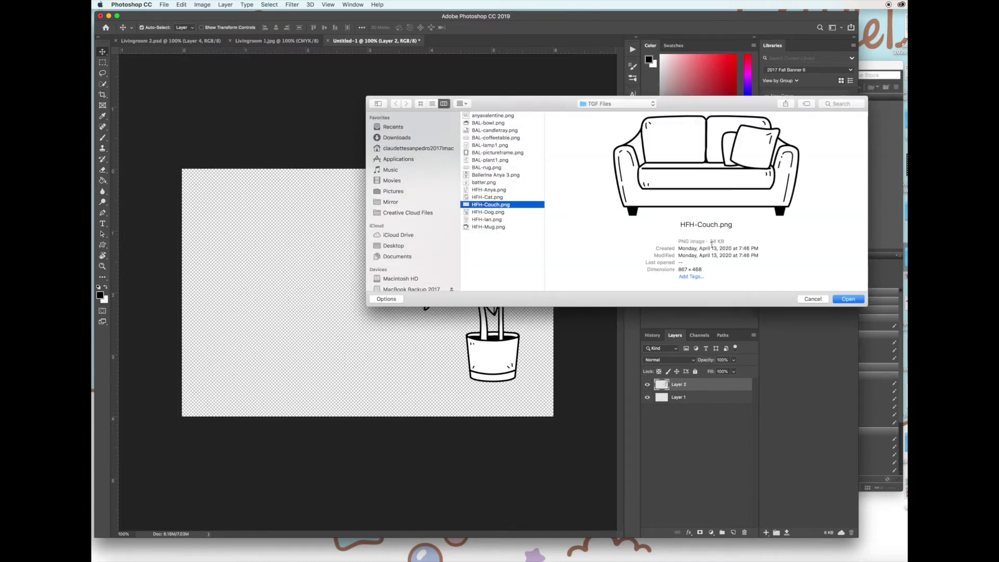
{"action": "left_click", "coordinate": [847, 299]}
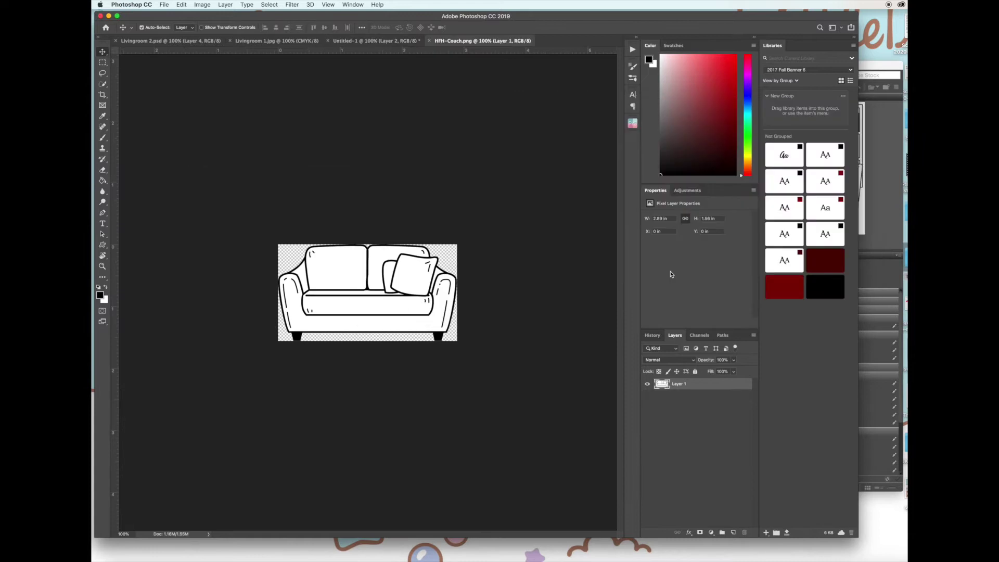
{"action": "left_click_drag", "start_coordinate": [474, 41], "coordinate": [558, 83]}
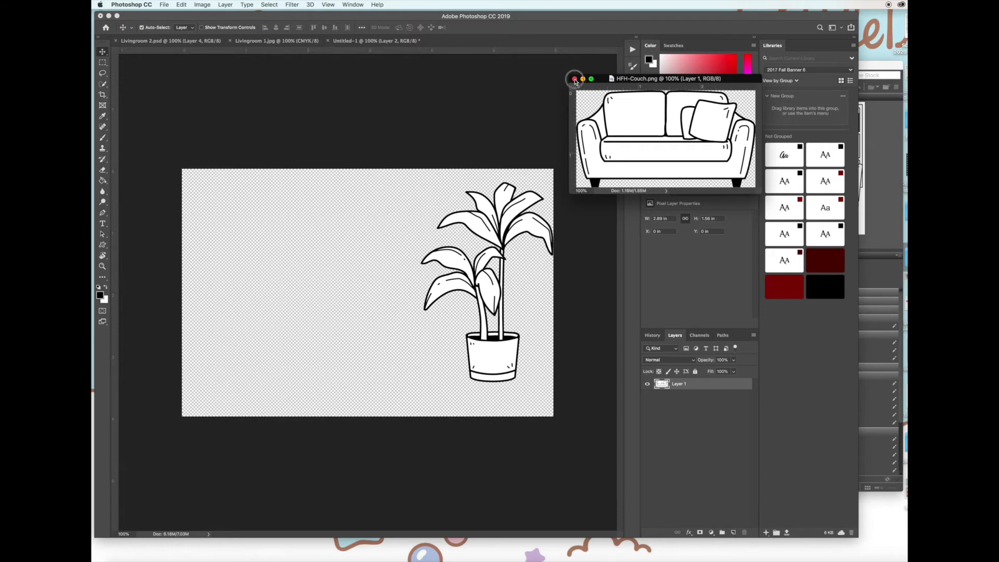
{"action": "left_click", "coordinate": [575, 79]}
- Switch to Adobe Bridge, open BAL-couch.png from the Build-a-Livingroom folder in Photoshop, and float its window beside the plant composition
{"action": "left_click", "coordinate": [876, 151]}
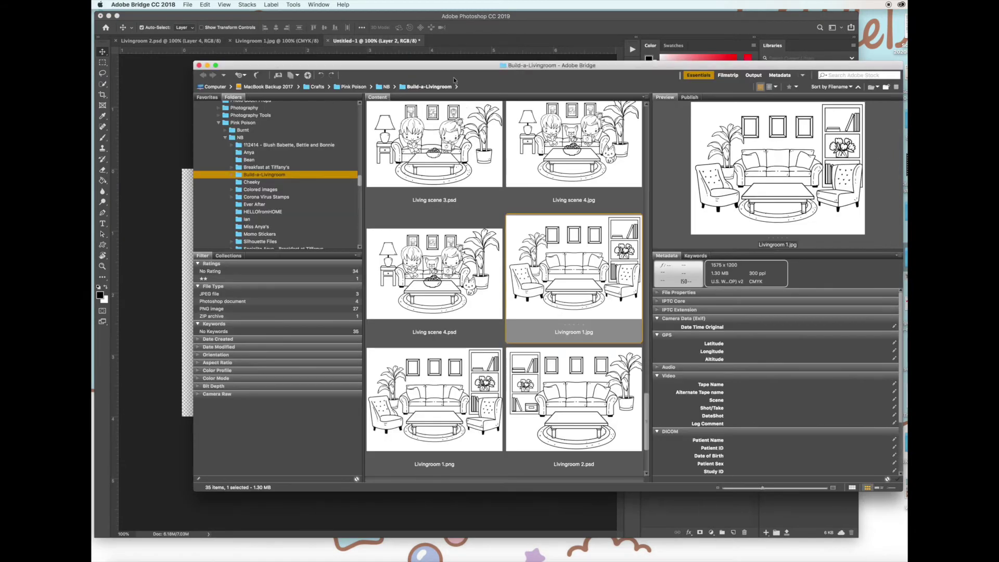
{"action": "scroll", "coordinate": [505, 146], "scroll_direction": "up", "scroll_amount": 10}
{"action": "scroll", "coordinate": [506, 146], "scroll_direction": "up", "scroll_amount": 3}
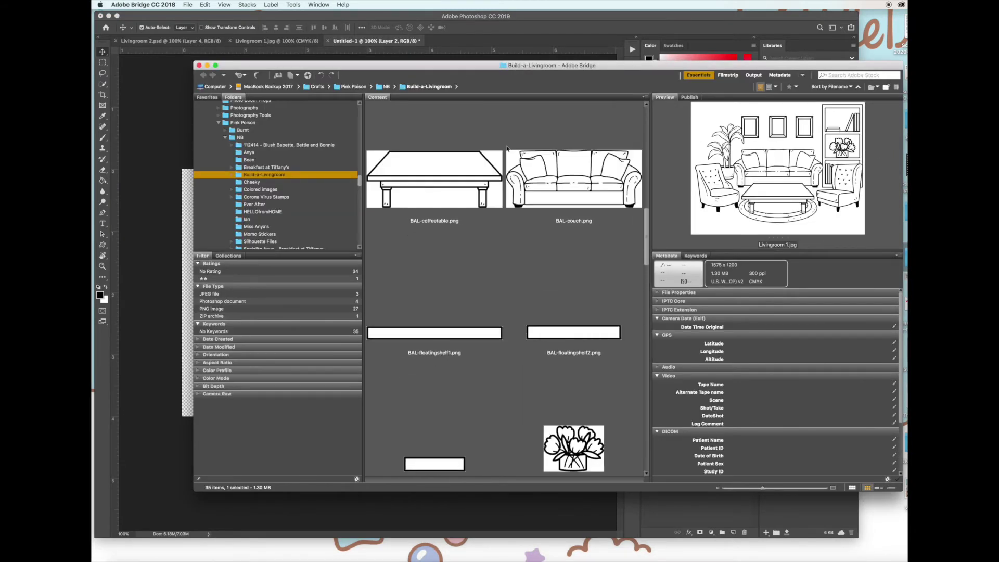
{"action": "left_click_drag", "start_coordinate": [575, 174], "coordinate": [581, 176]}
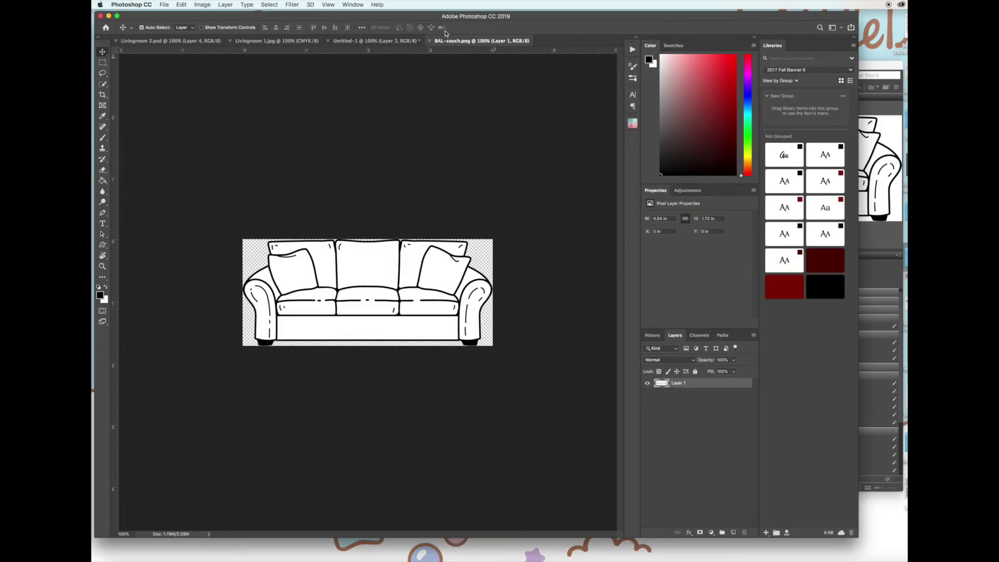
{"action": "left_click_drag", "start_coordinate": [474, 43], "coordinate": [726, 134]}
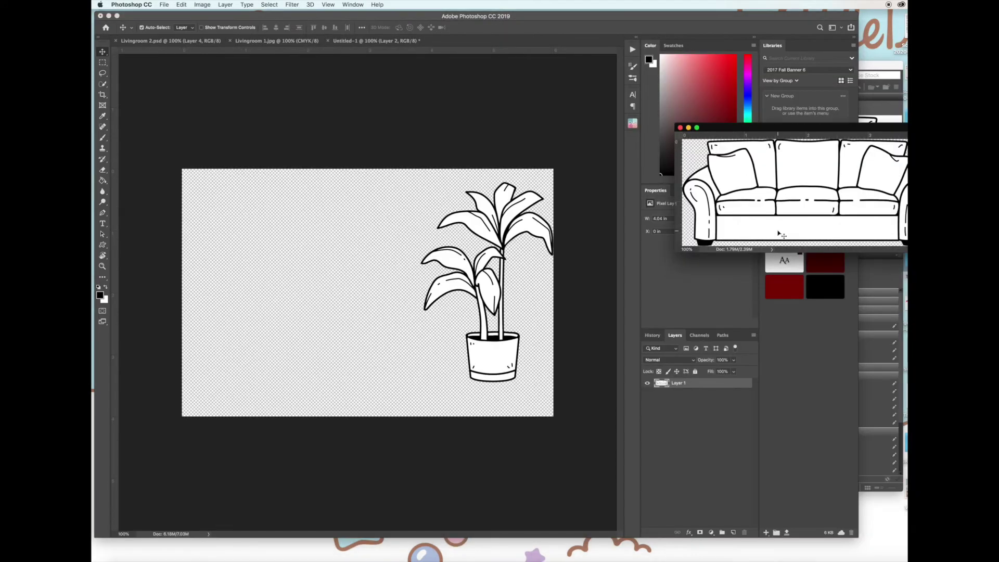
- Copy the couch from BAL-couch.png into the composition, position it in front of the plant pot, and nudge the plant up slightly
{"action": "left_click_drag", "start_coordinate": [311, 294], "coordinate": [311, 294]}
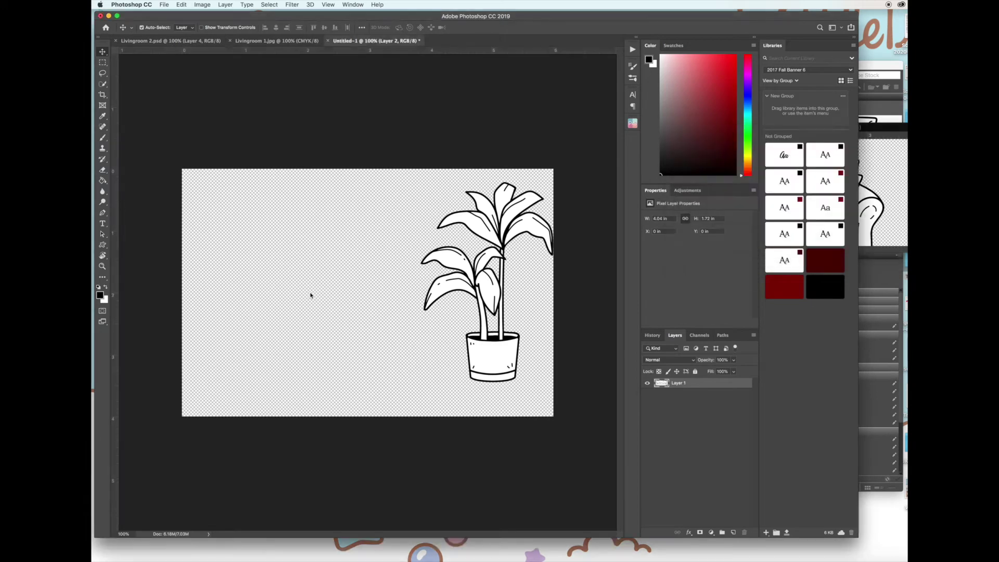
{"action": "left_click_drag", "start_coordinate": [379, 294], "coordinate": [449, 295]}
{"action": "left_click_drag", "start_coordinate": [436, 316], "coordinate": [476, 339]}
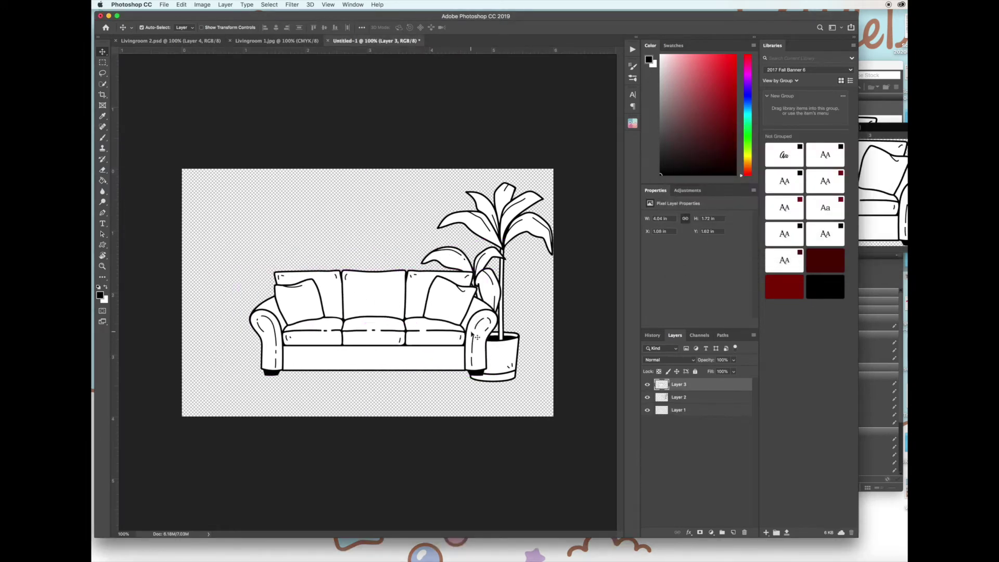
{"action": "left_click_drag", "start_coordinate": [527, 231], "coordinate": [527, 225]}
- Rename the plant's layer "plant" and the couch's layer "couch", and close BAL-couch.png
{"action": "double_click", "coordinate": [686, 397]}
{"action": "type", "text": "plant"}
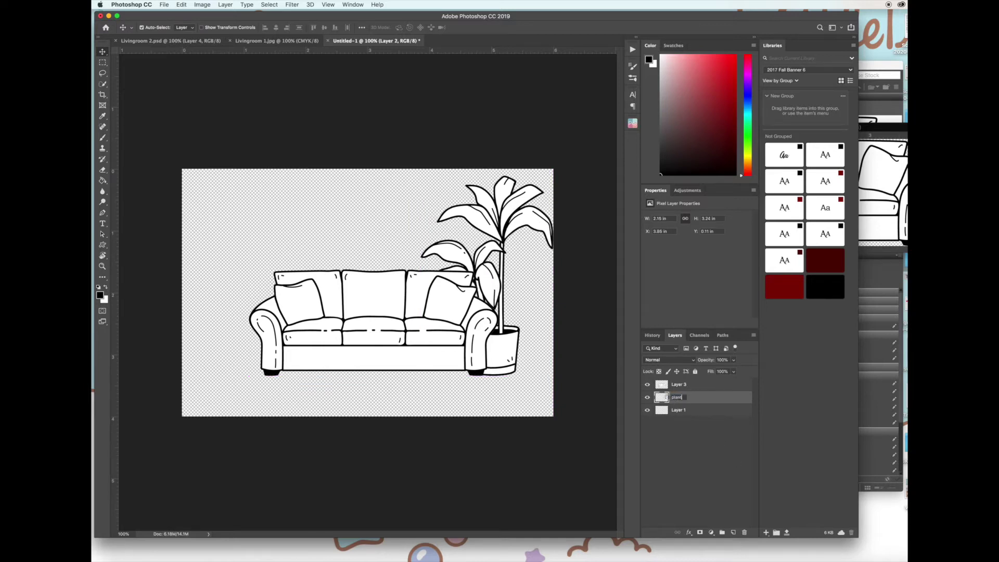
{"action": "key", "text": "Return"}
{"action": "left_click", "coordinate": [444, 350]}
{"action": "double_click", "coordinate": [679, 385]}
{"action": "type", "text": "couch"}
{"action": "key", "text": "Return"}
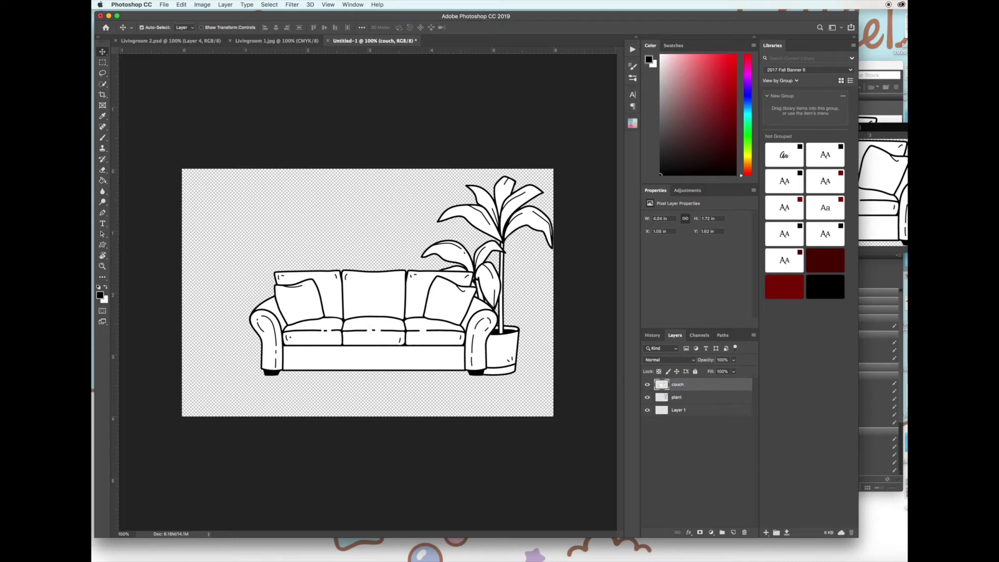
{"action": "left_click", "coordinate": [886, 150]}
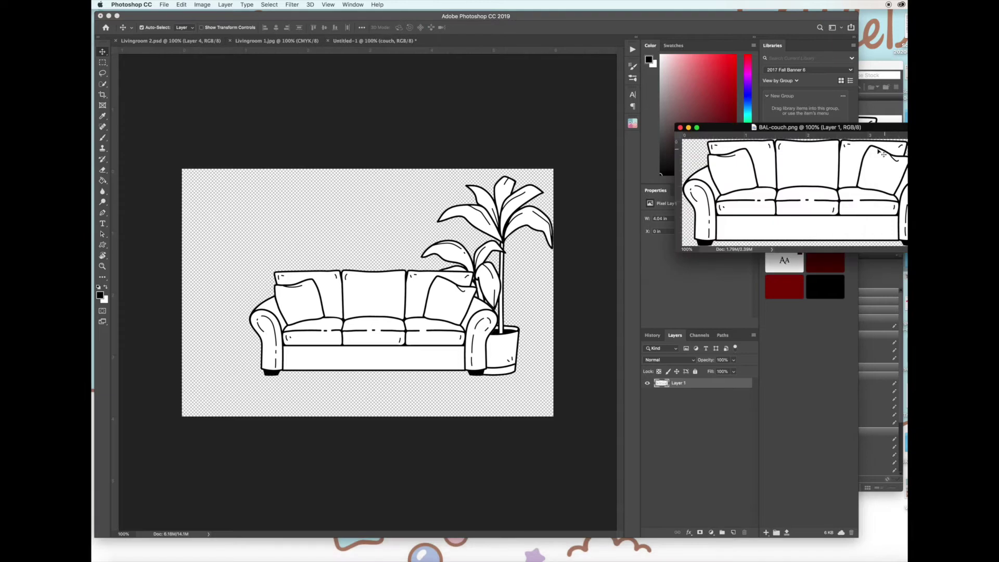
{"action": "left_click", "coordinate": [680, 127]}
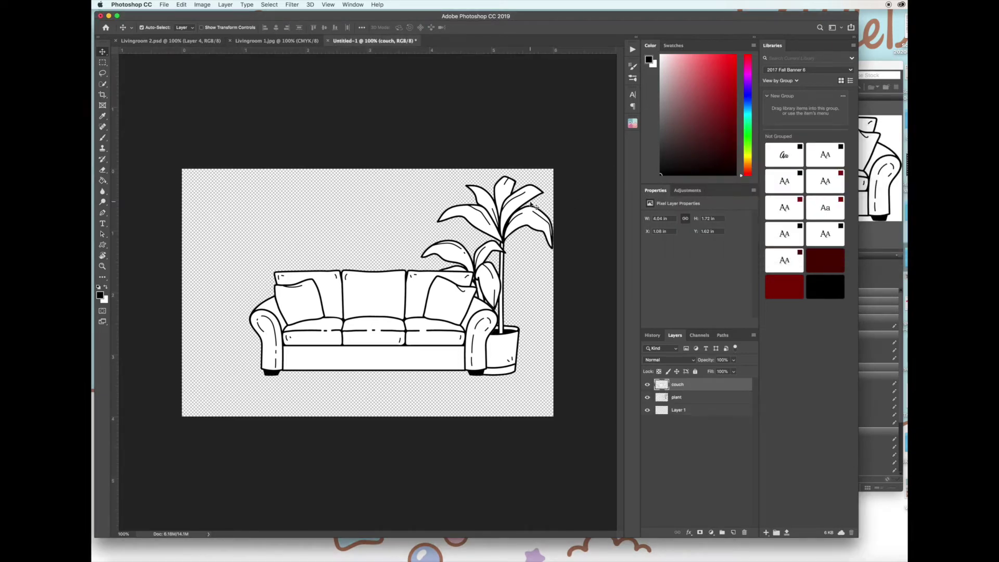
- Shift the plant up and right into the canvas's upper-right corner, and reposition the couch so its right arm slightly overlaps the pot
{"action": "left_click_drag", "start_coordinate": [515, 203], "coordinate": [528, 197]}
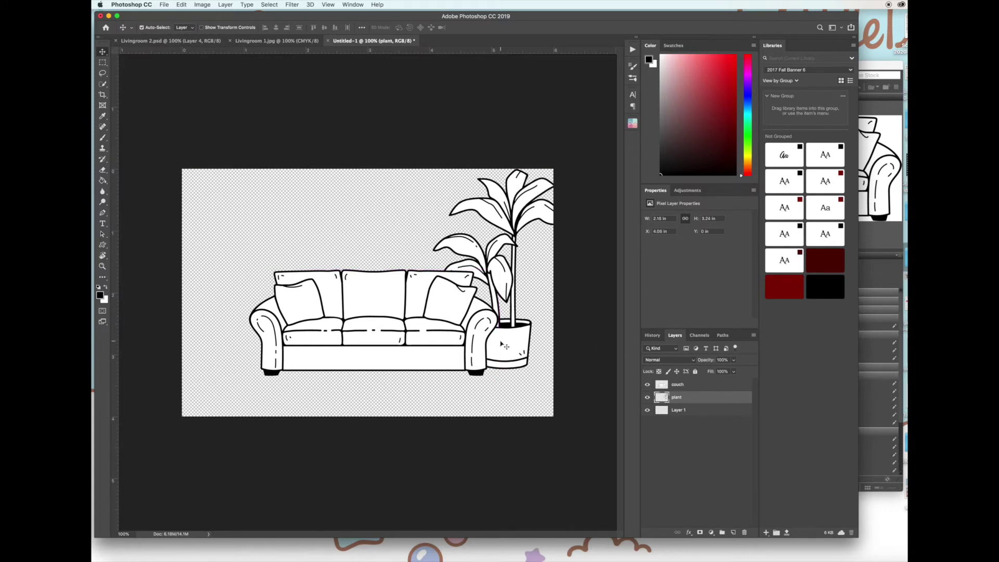
{"action": "left_click_drag", "start_coordinate": [486, 330], "coordinate": [476, 315]}
{"action": "left_click", "coordinate": [525, 352]}
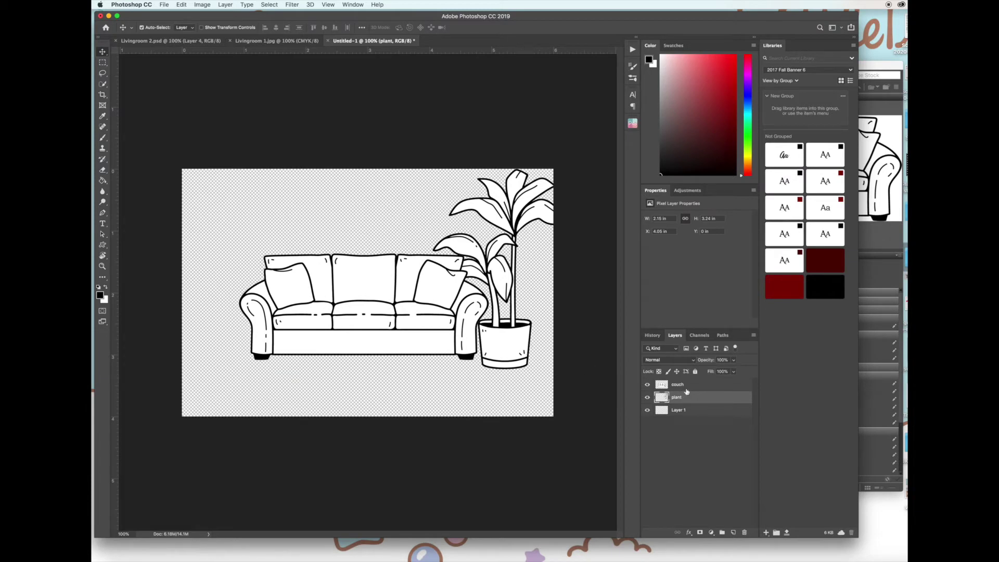
{"action": "left_click", "coordinate": [450, 312]}
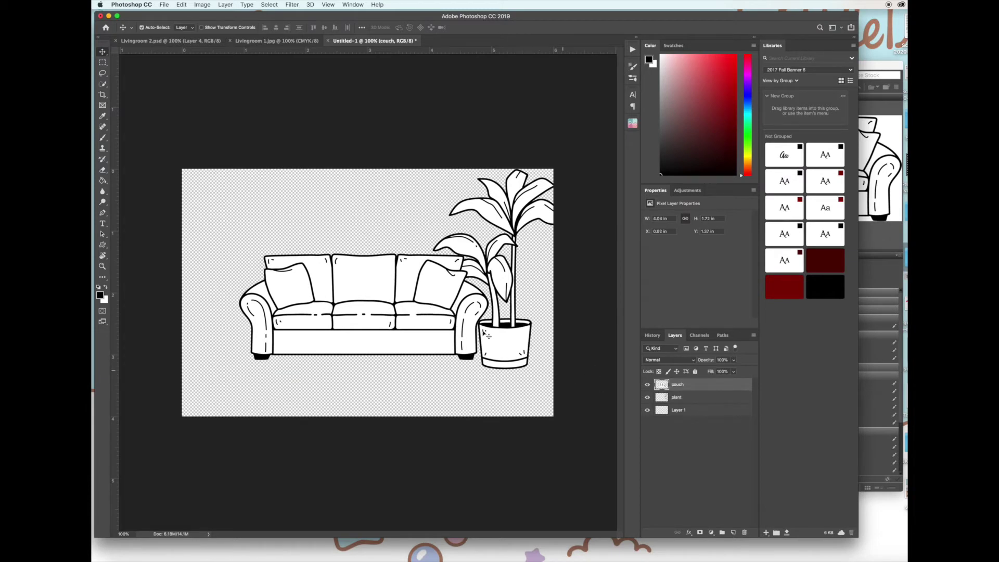
{"action": "left_click", "coordinate": [526, 351]}
{"action": "left_click", "coordinate": [443, 299]}
{"action": "left_click", "coordinate": [512, 345]}
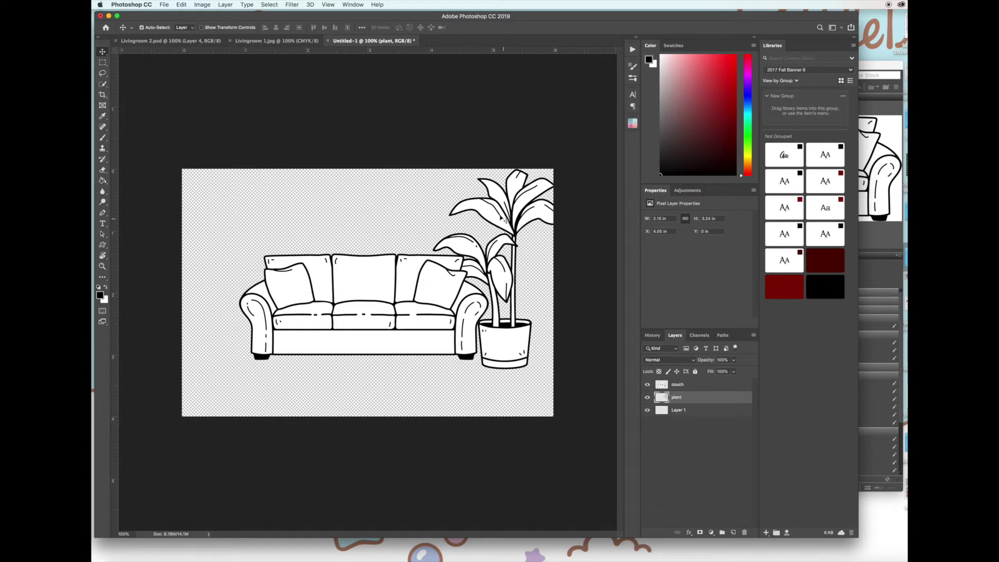
{"action": "left_click_drag", "start_coordinate": [503, 278], "coordinate": [511, 269]}
{"action": "left_click_drag", "start_coordinate": [462, 310], "coordinate": [479, 317]}
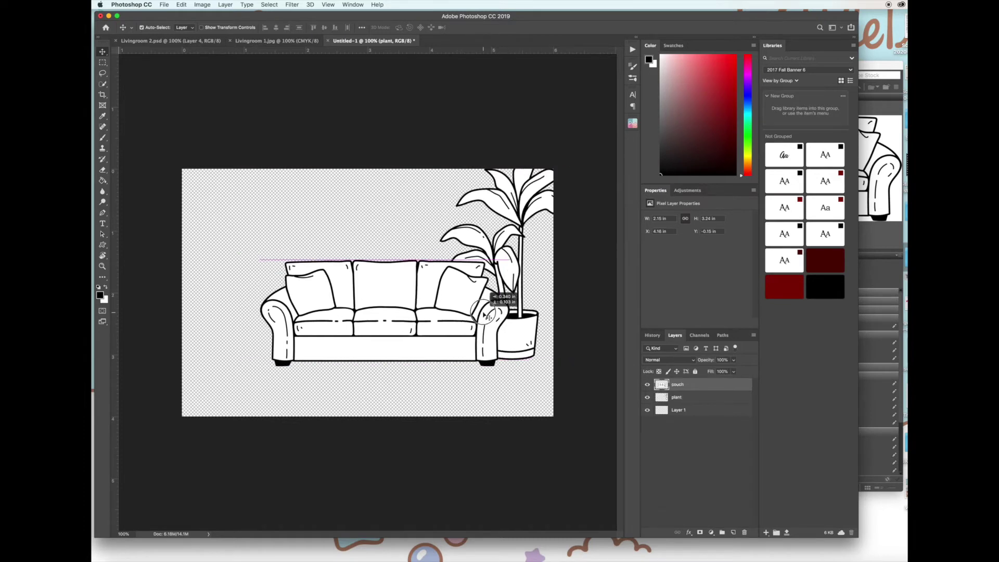
{"action": "left_click", "coordinate": [165, 4]}
{"action": "left_click", "coordinate": [180, 23]}
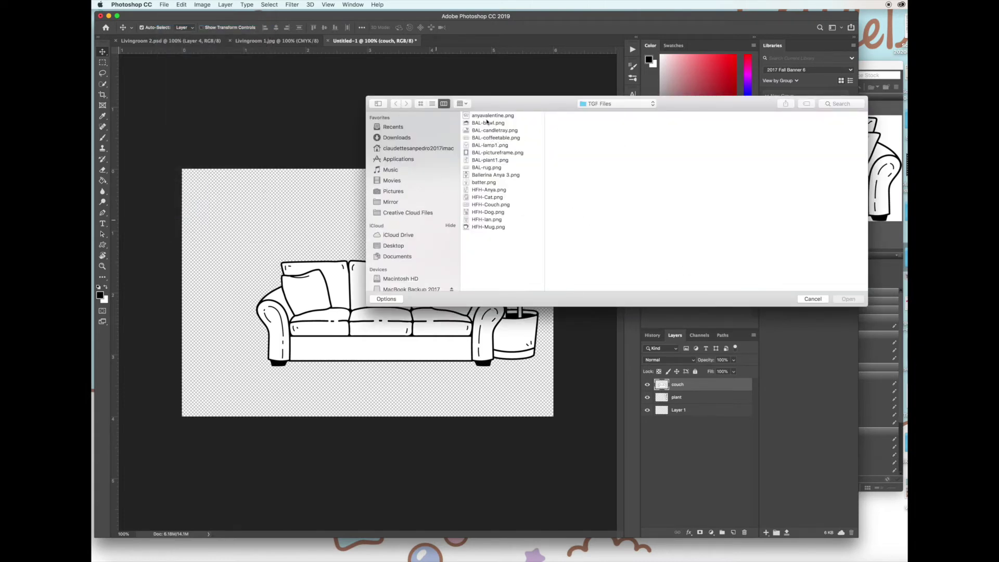
{"action": "left_click", "coordinate": [813, 299]}
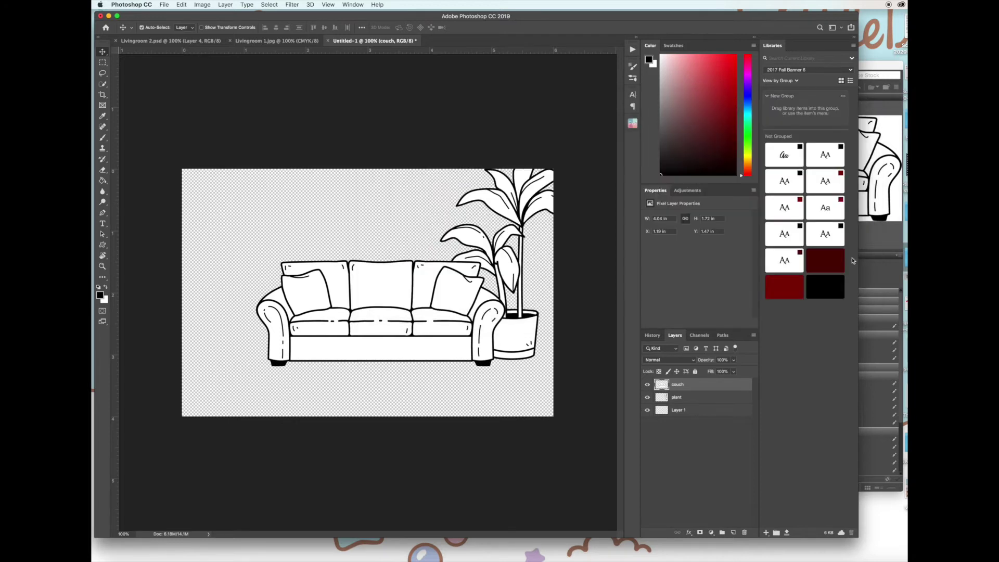
- Switch to Adobe Bridge, open BAL-sidetable.png from the Build-a-Livingroom folder, and copy the side table into the composition left of the couch
{"action": "left_click", "coordinate": [867, 255]}
{"action": "scroll", "coordinate": [438, 246], "scroll_direction": "down", "scroll_amount": 5}
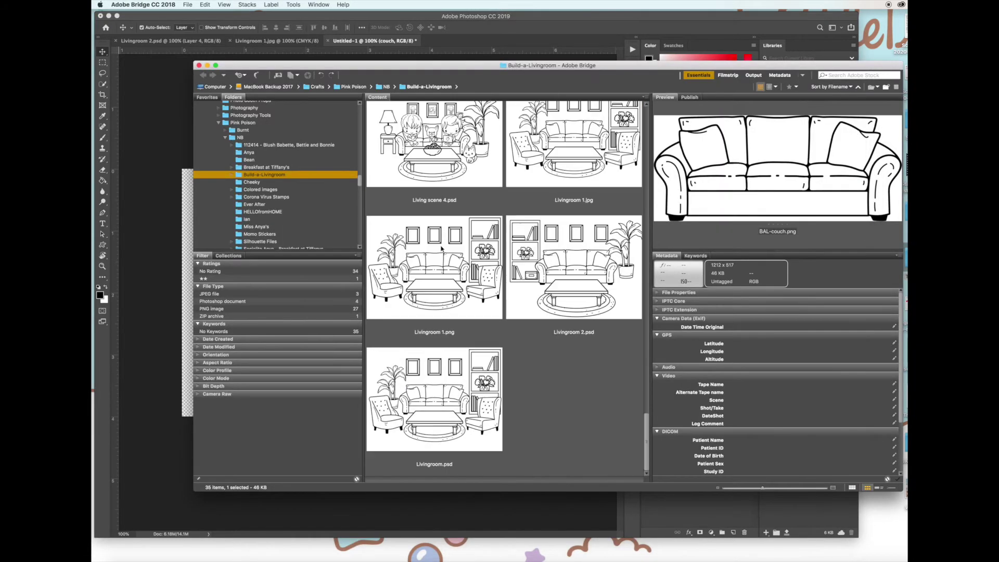
{"action": "scroll", "coordinate": [441, 249], "scroll_direction": "up", "scroll_amount": 3}
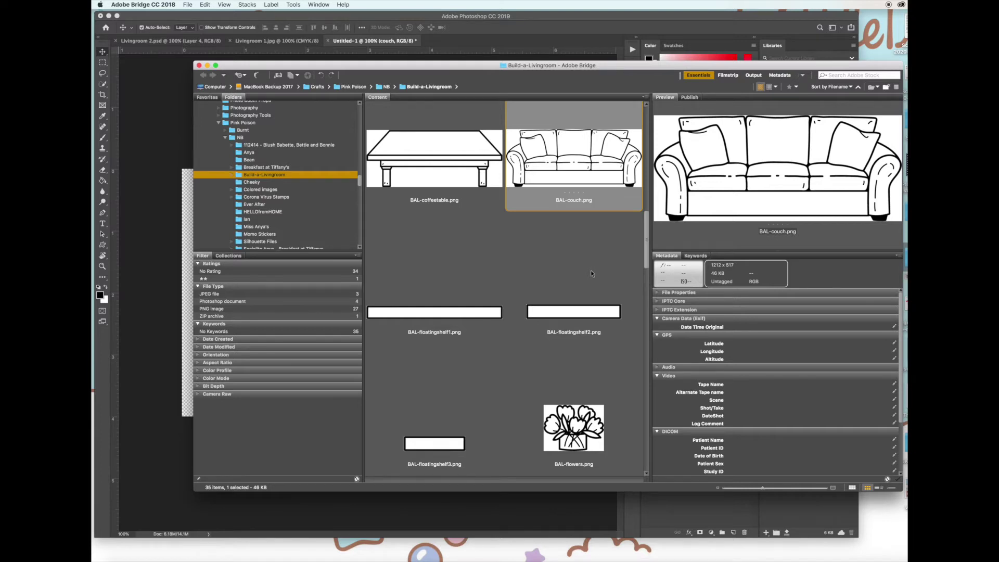
{"action": "scroll", "coordinate": [589, 273], "scroll_direction": "up", "scroll_amount": 6}
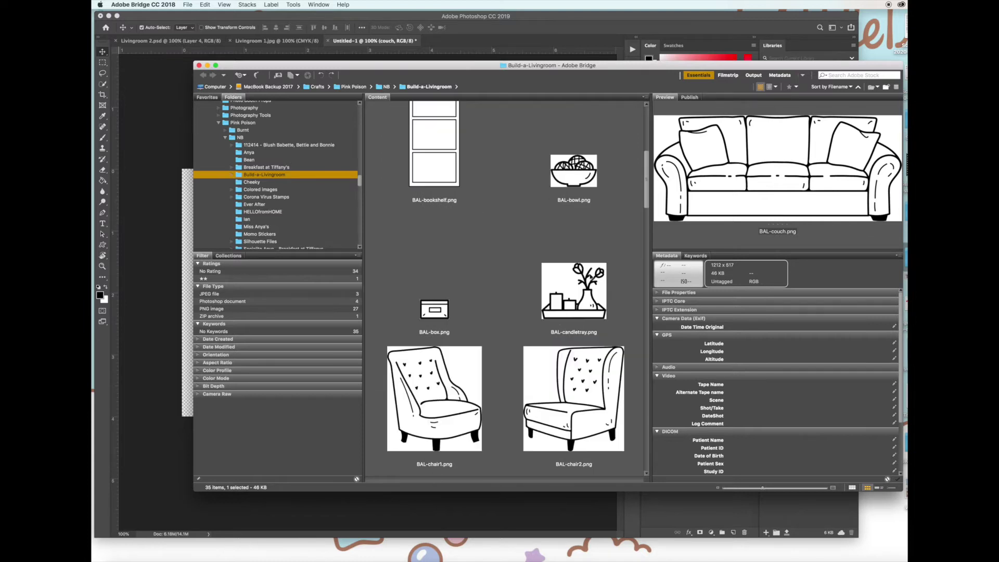
{"action": "scroll", "coordinate": [589, 276], "scroll_direction": "down", "scroll_amount": 6}
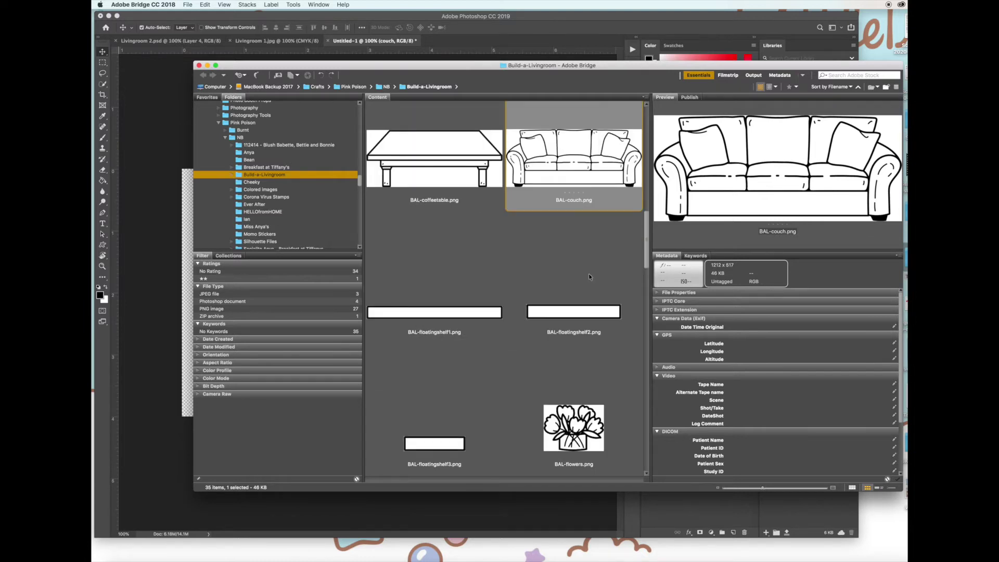
{"action": "scroll", "coordinate": [589, 273], "scroll_direction": "down", "scroll_amount": 10}
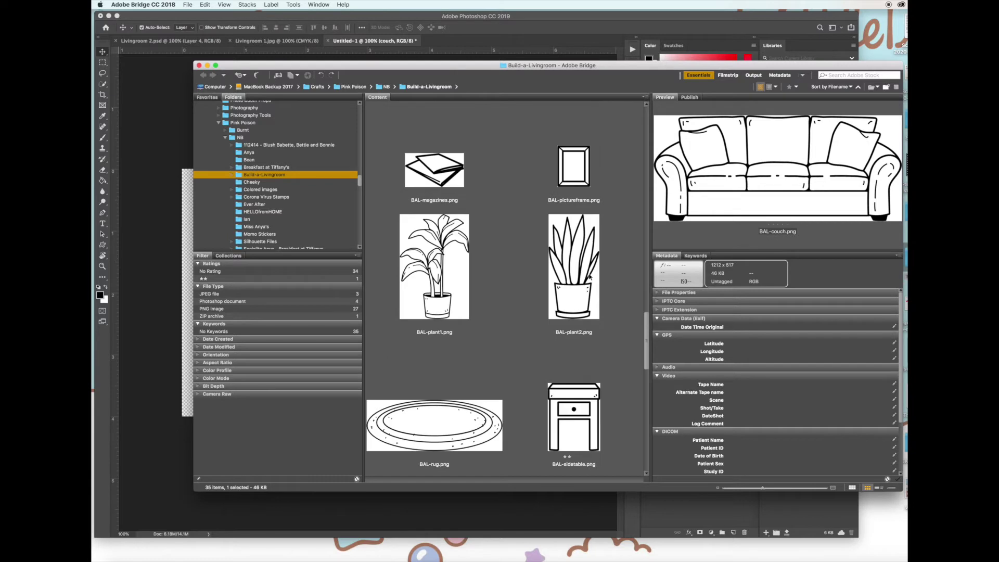
{"action": "double_click", "coordinate": [579, 394]}
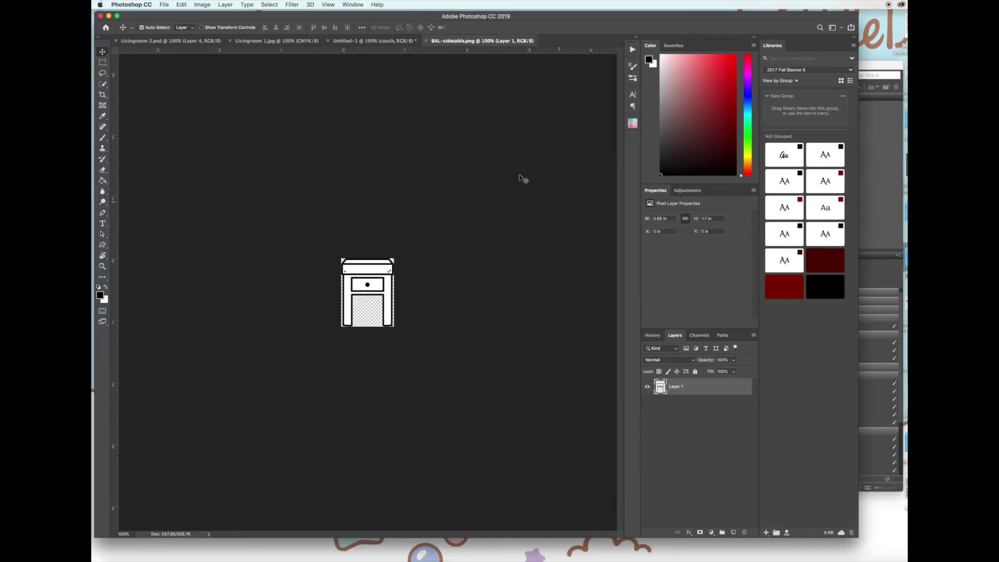
{"action": "left_click_drag", "start_coordinate": [489, 41], "coordinate": [233, 306]}
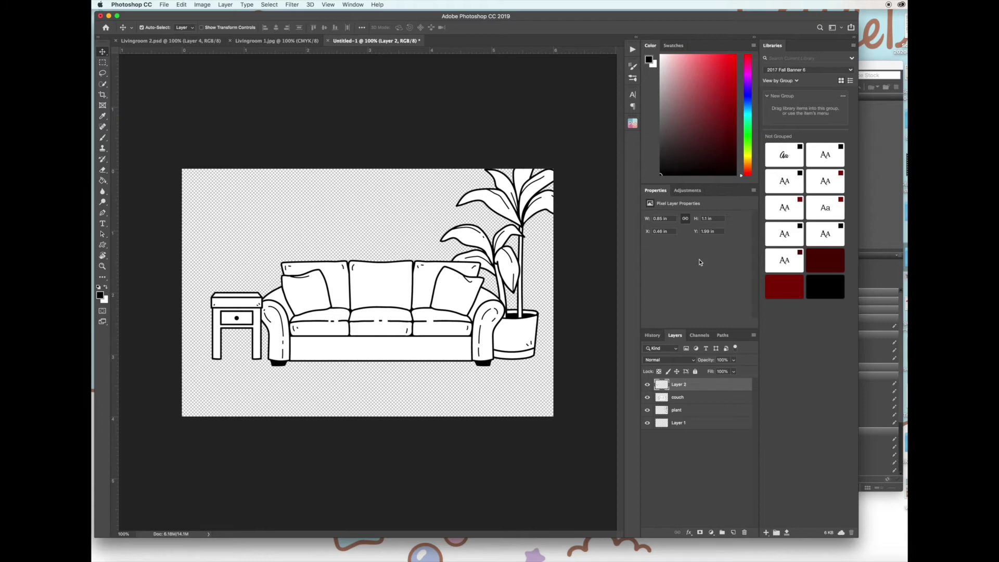
- Look through the Build-a-Livingroom images in Adobe Bridge, minimize its window, and return to Photoshop
{"action": "key", "text": "super+Tab"}
{"action": "scroll", "coordinate": [417, 269], "scroll_direction": "down", "scroll_amount": 10}
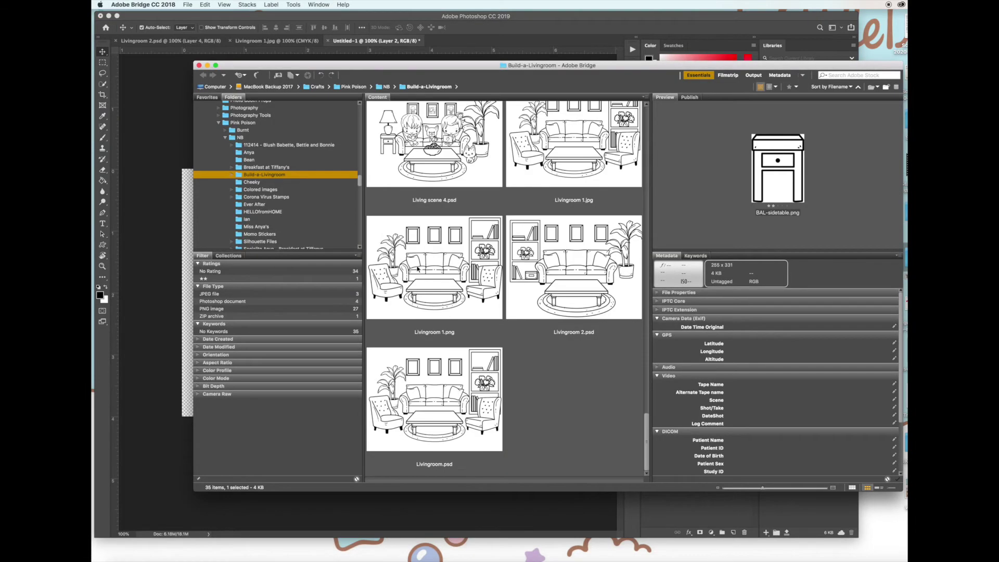
{"action": "scroll", "coordinate": [427, 273], "scroll_direction": "up", "scroll_amount": 10}
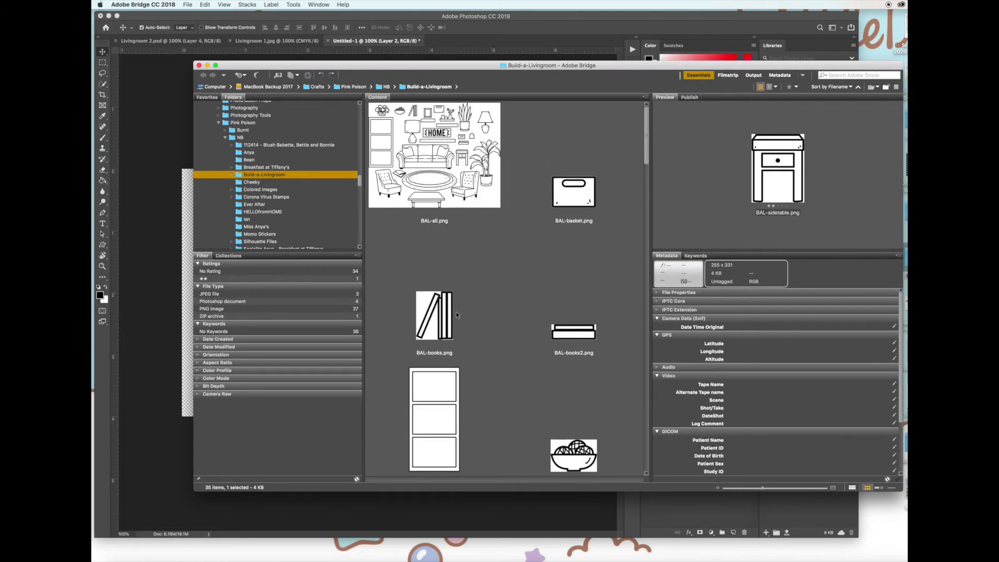
{"action": "left_click", "coordinate": [207, 65]}
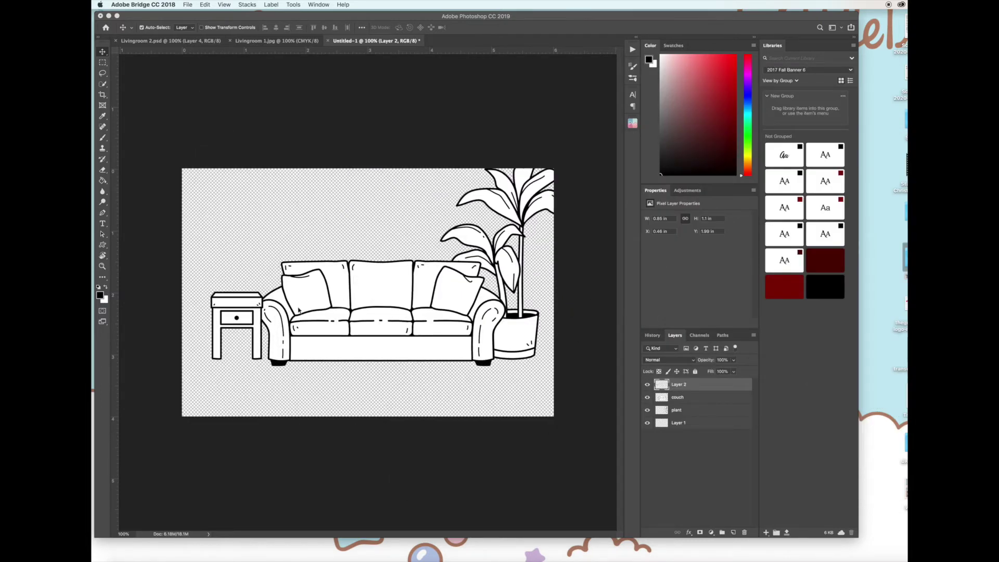
{"action": "left_click", "coordinate": [188, 5]}
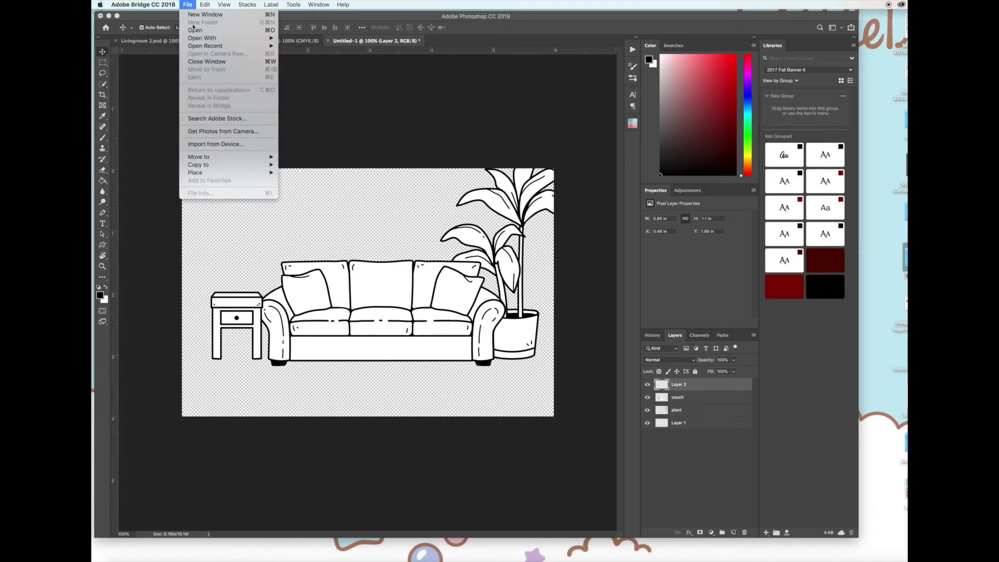
{"action": "left_click", "coordinate": [219, 222]}
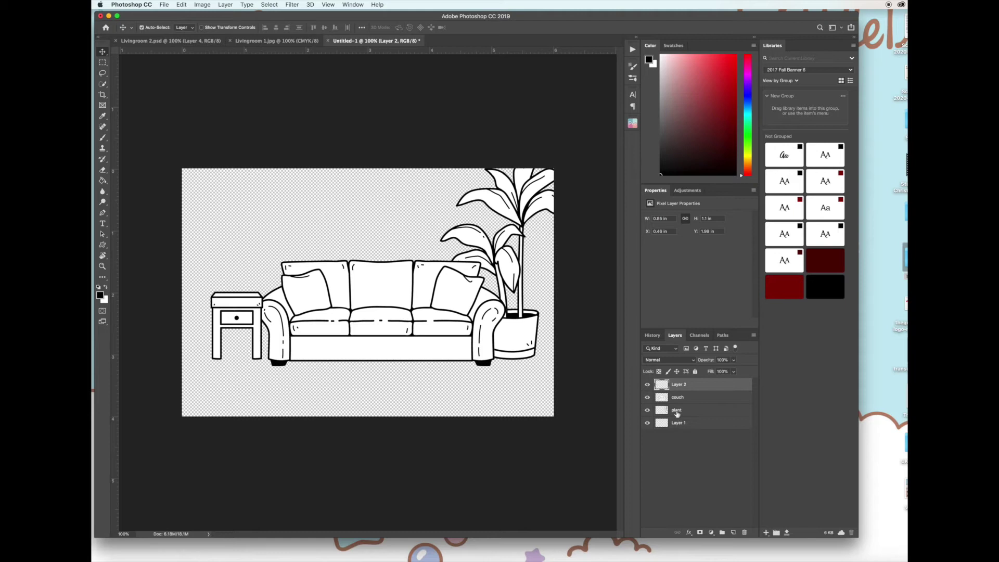
- Rename the side table's layer "sidetable" and move the table down and right so it overlaps the couch's left arm
{"action": "double_click", "coordinate": [678, 384]}
{"action": "type", "text": "sidetable"}
{"action": "key", "text": "Return"}
{"action": "mouse_move", "coordinate": [248, 319]}
{"action": "left_mouse_down"}
{"action": "mouse_move", "coordinate": [289, 322]}
{"action": "mouse_move", "coordinate": [238, 322]}
{"action": "mouse_move", "coordinate": [266, 326]}
{"action": "mouse_move", "coordinate": [255, 325]}
{"action": "left_mouse_up"}
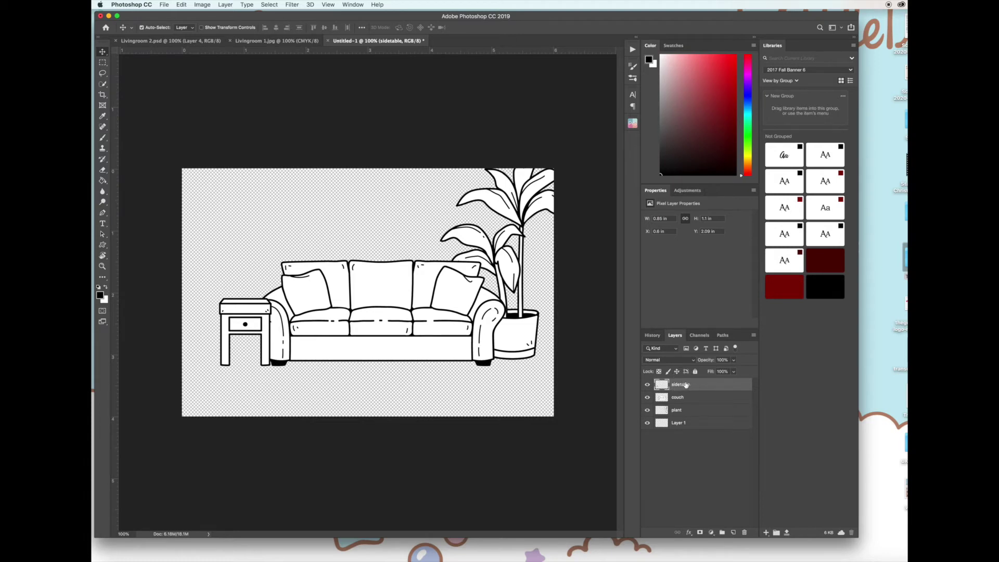
- Move the sidetable layer below the couch layer and shift the table left so it sits just behind the couch's left arm
{"action": "left_click", "coordinate": [687, 385]}
{"action": "left_click_drag", "start_coordinate": [687, 385], "coordinate": [687, 406]}
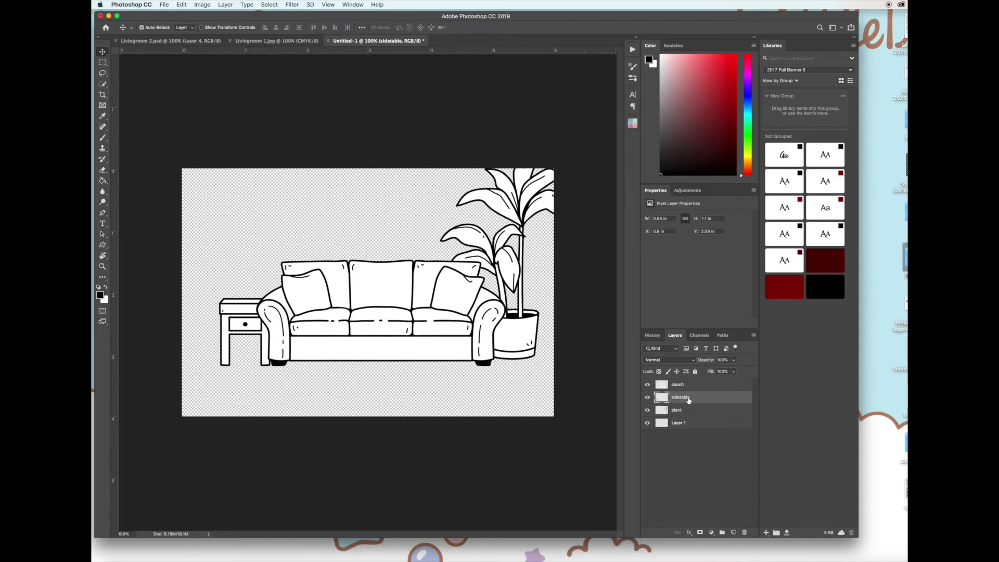
{"action": "mouse_move", "coordinate": [687, 400]}
{"action": "left_mouse_down"}
{"action": "mouse_move", "coordinate": [688, 383]}
{"action": "mouse_move", "coordinate": [685, 403]}
{"action": "left_mouse_up"}
{"action": "mouse_move", "coordinate": [250, 332]}
{"action": "left_mouse_down"}
{"action": "mouse_move", "coordinate": [231, 332]}
{"action": "mouse_move", "coordinate": [343, 332]}
{"action": "mouse_move", "coordinate": [237, 333]}
{"action": "mouse_move", "coordinate": [254, 336]}
{"action": "left_mouse_up"}
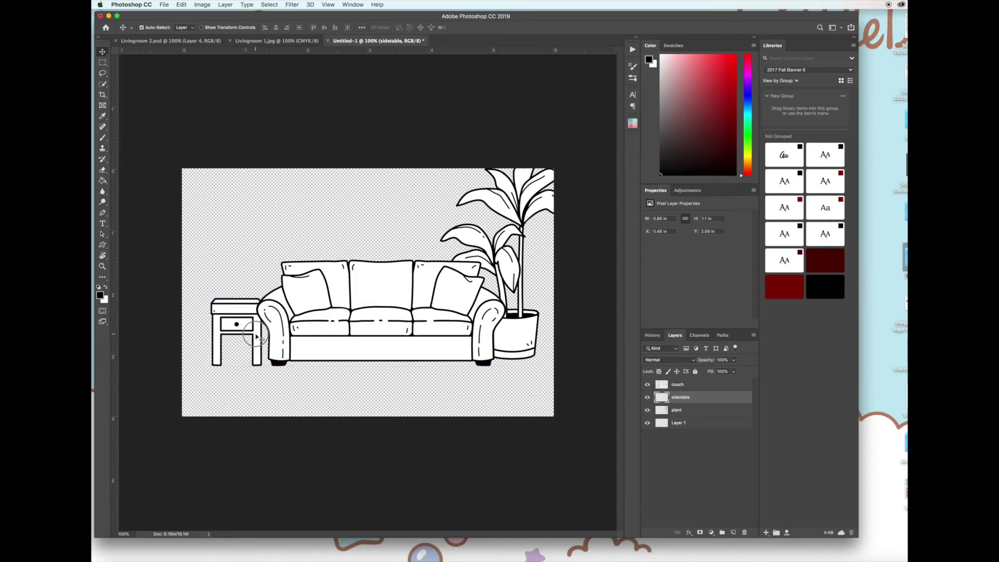
{"action": "left_click_drag", "start_coordinate": [254, 335], "coordinate": [237, 309]}
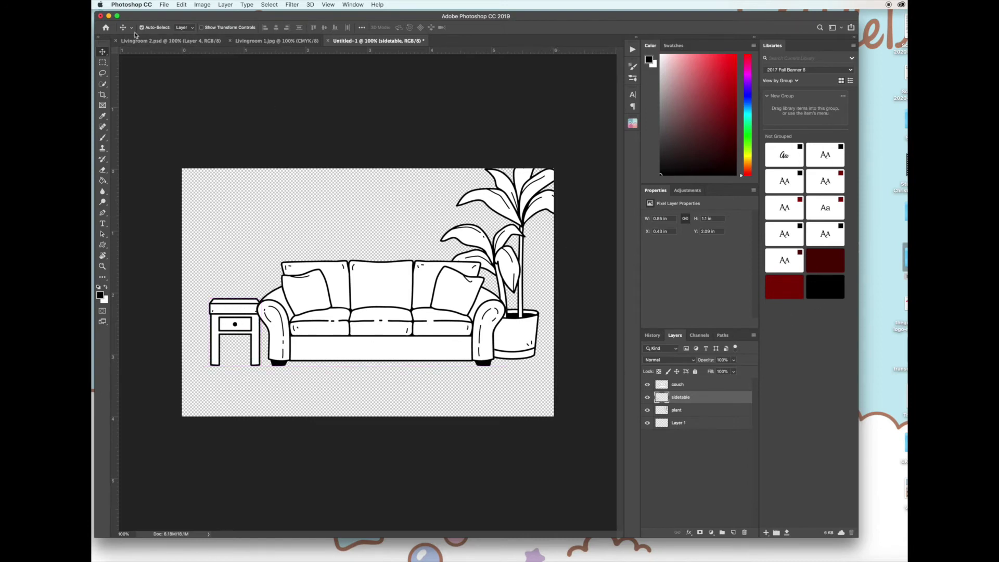
- Open BAL-rug.png from the TGF Files folder, float its window, and copy the rug into the composition in front of the couch's base
{"action": "left_click", "coordinate": [162, 5]}
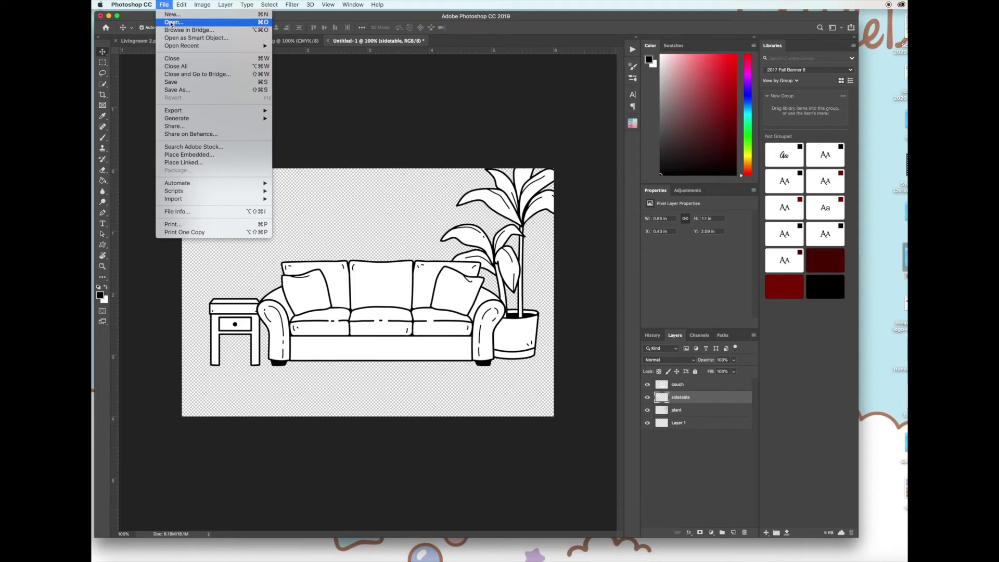
{"action": "left_click", "coordinate": [171, 22]}
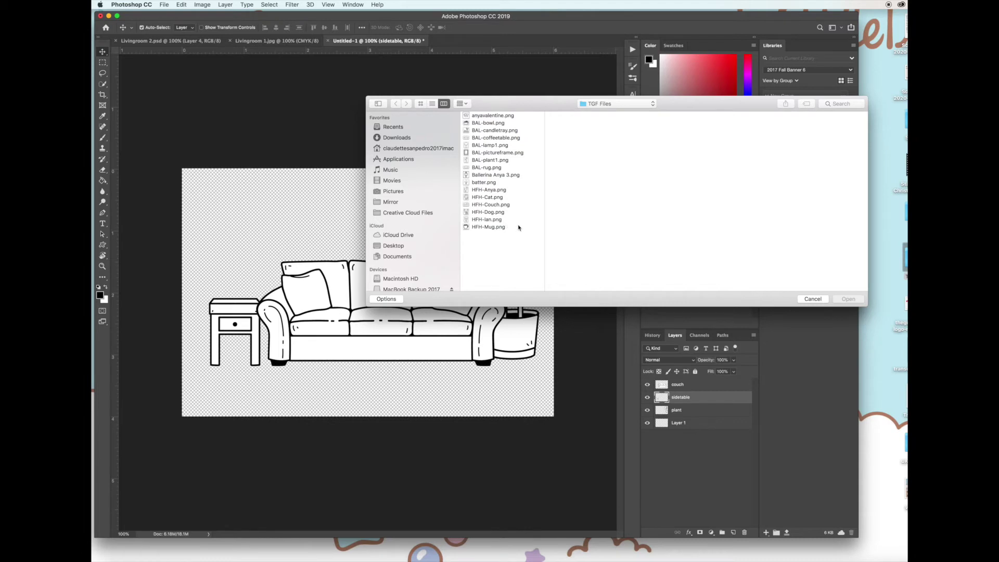
{"action": "left_click", "coordinate": [494, 167]}
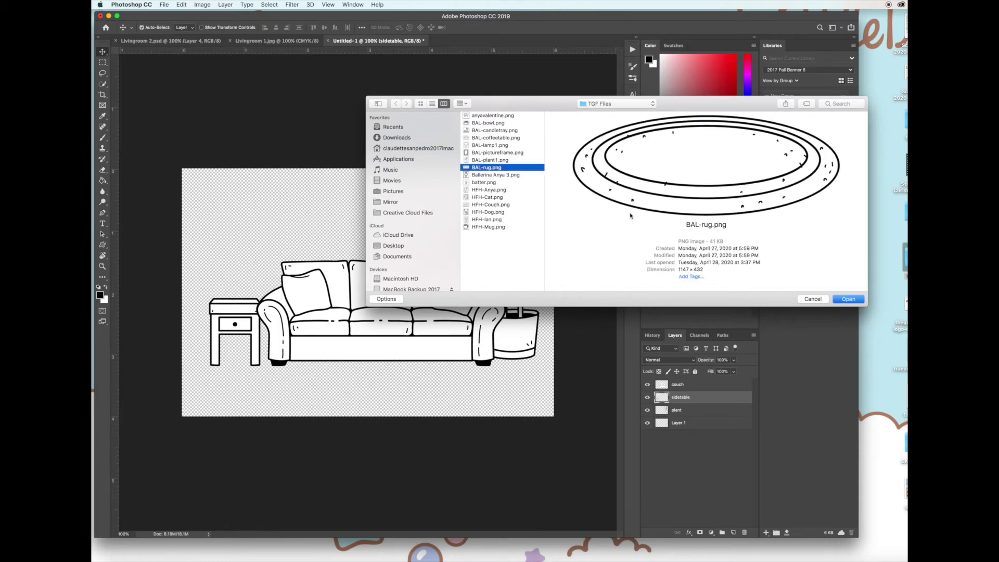
{"action": "left_click", "coordinate": [848, 299]}
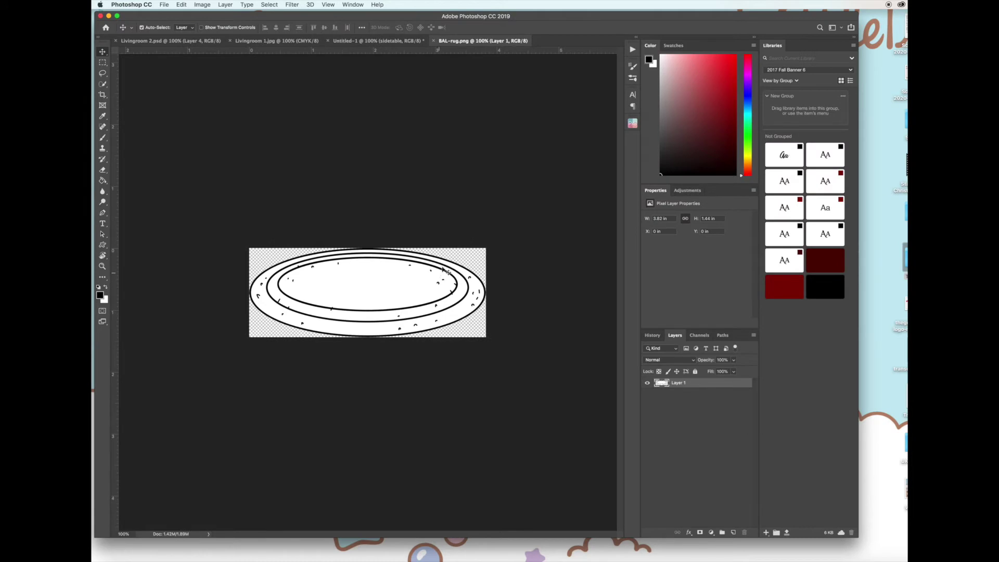
{"action": "left_click_drag", "start_coordinate": [450, 37], "coordinate": [685, 50]}
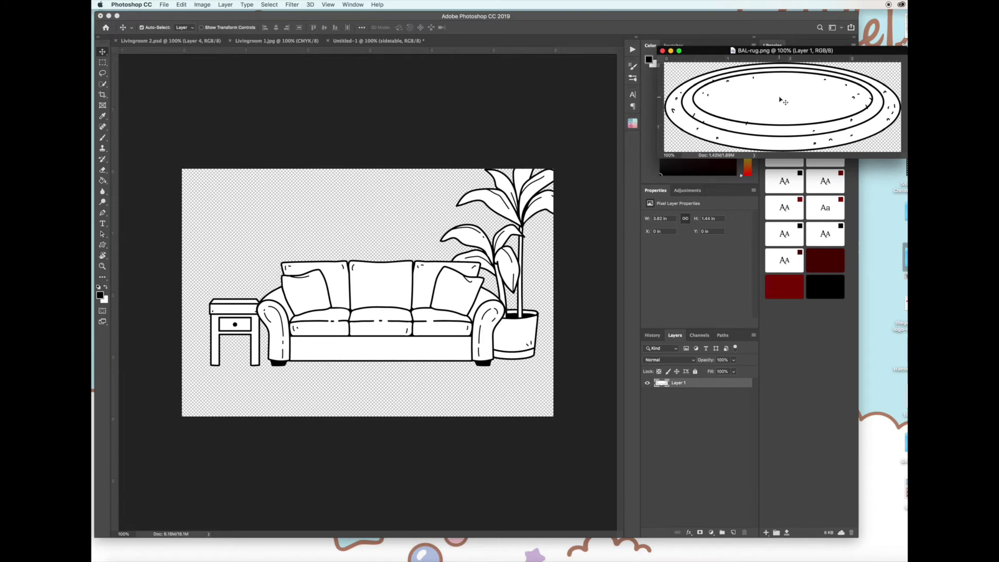
{"action": "left_click_drag", "start_coordinate": [784, 102], "coordinate": [435, 341]}
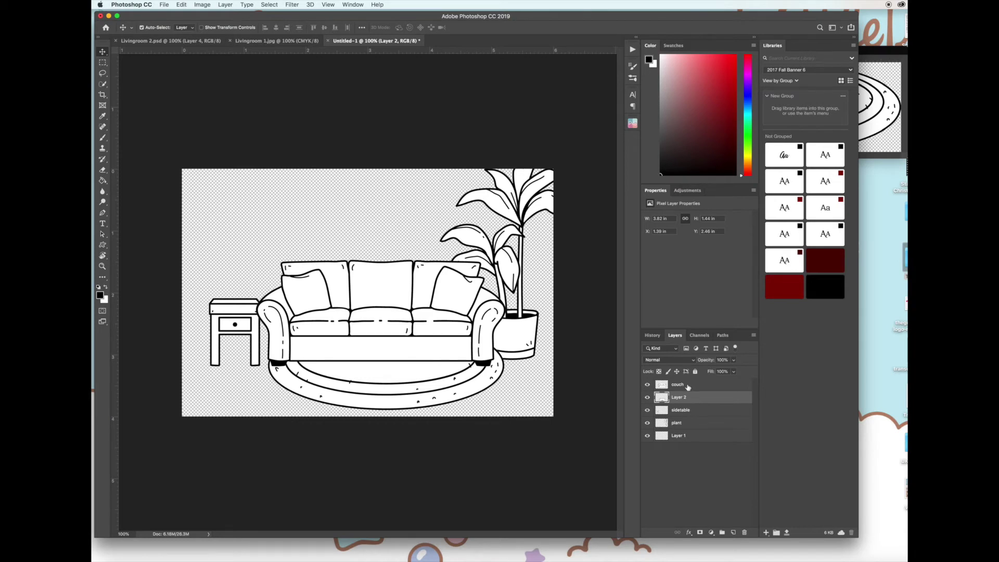
- Move the rug down so it lies in front of the couch and rename its layer "rug"
{"action": "left_click_drag", "start_coordinate": [386, 379], "coordinate": [381, 401]}
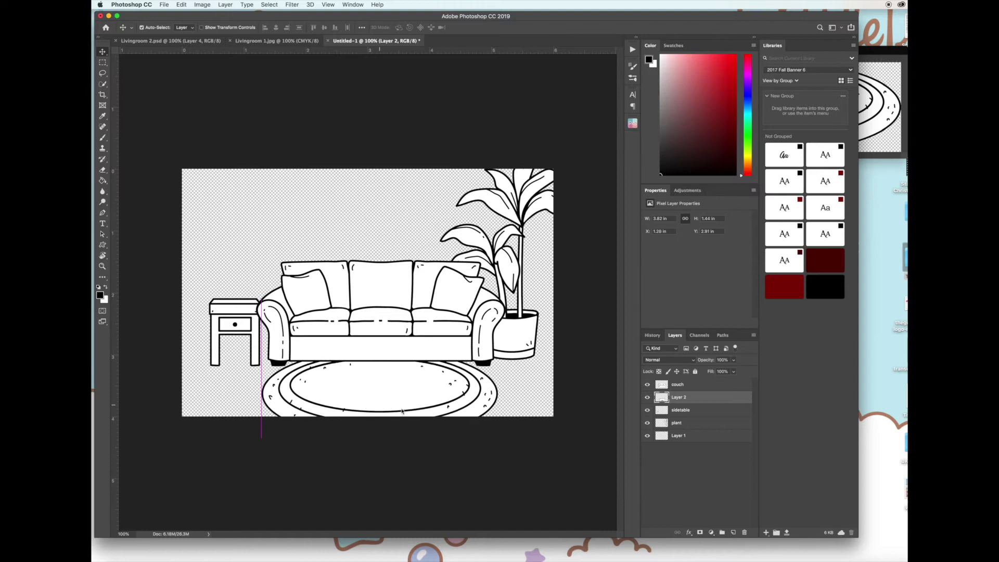
{"action": "double_click", "coordinate": [682, 396]}
{"action": "type", "text": "rug"}
{"action": "key", "text": "Return"}
- Try the rug layer above the couch layer, and return it to just below the couch layer
{"action": "left_click", "coordinate": [693, 390]}
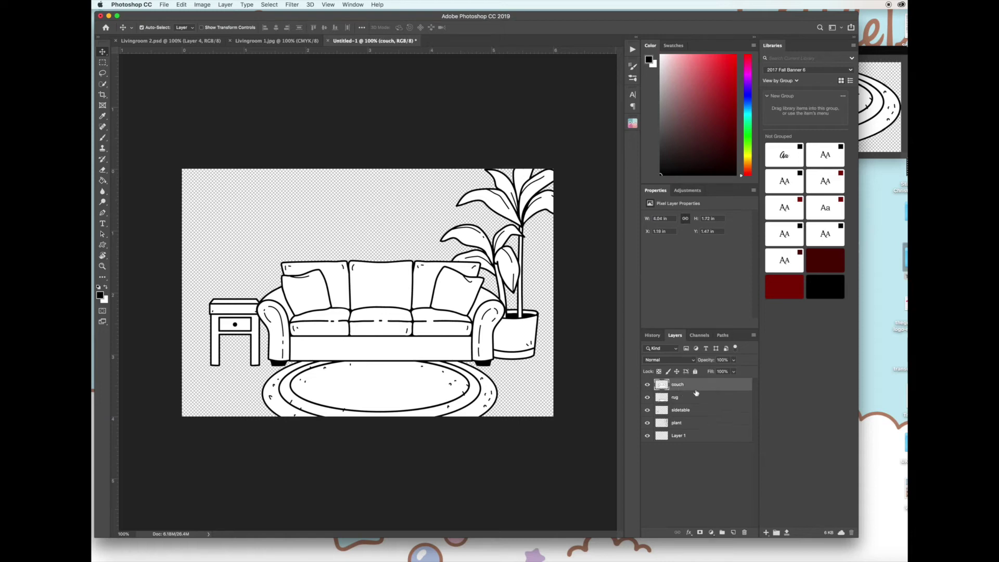
{"action": "left_click_drag", "start_coordinate": [695, 397], "coordinate": [694, 383]}
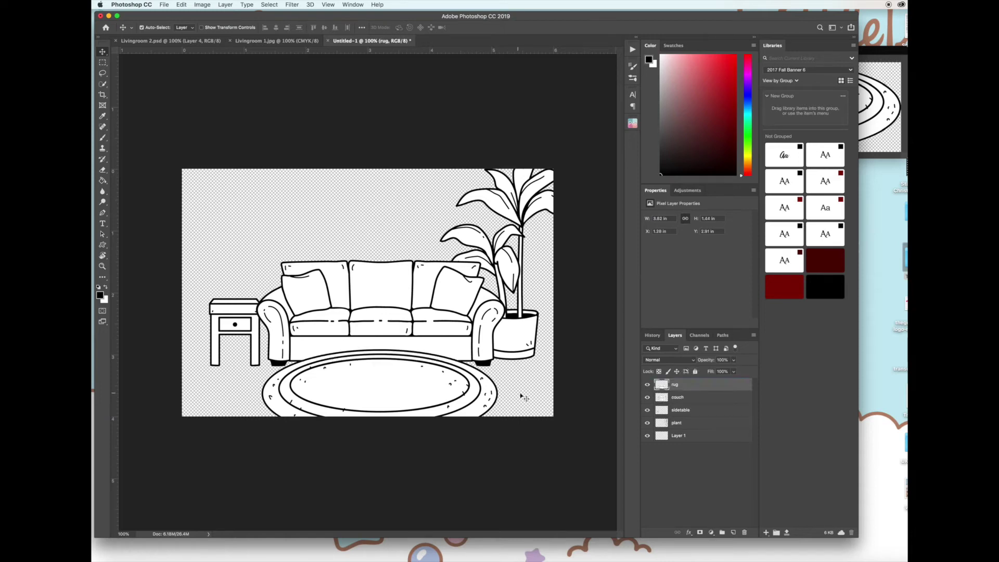
{"action": "mouse_move", "coordinate": [441, 366]}
{"action": "left_mouse_down"}
{"action": "mouse_move", "coordinate": [445, 339]}
{"action": "mouse_move", "coordinate": [446, 375]}
{"action": "mouse_move", "coordinate": [439, 323]}
{"action": "mouse_move", "coordinate": [443, 365]}
{"action": "left_mouse_up"}
{"action": "left_click_drag", "start_coordinate": [683, 390], "coordinate": [686, 404]}
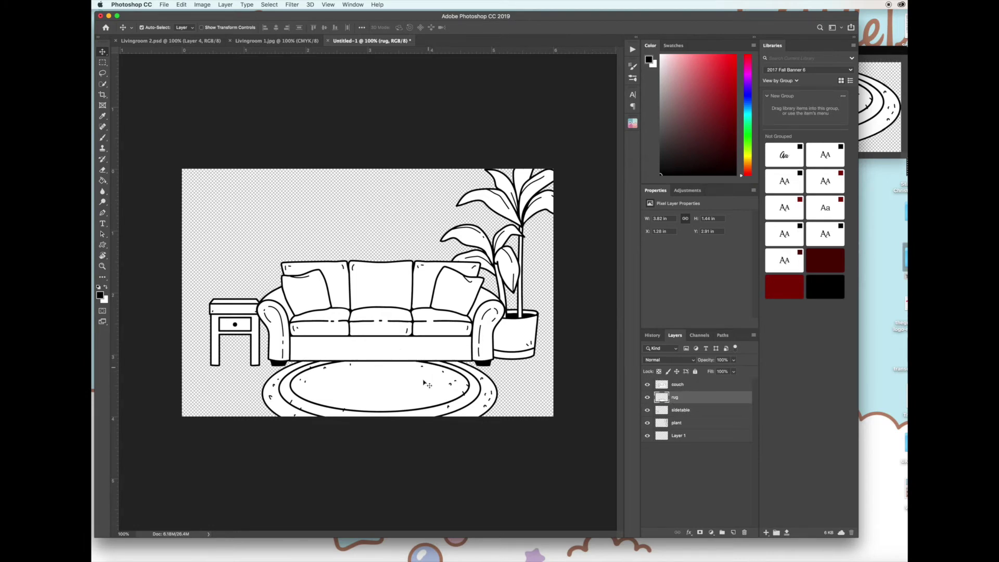
- Shift the rug up so its back edge tucks further under the couch
{"action": "left_click_drag", "start_coordinate": [426, 381], "coordinate": [428, 370]}
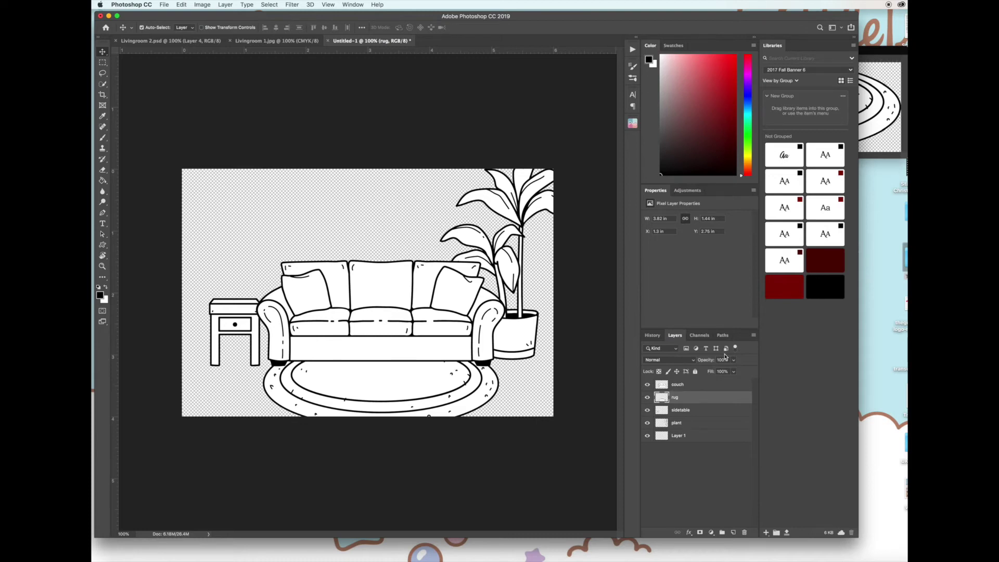
{"action": "left_click_drag", "start_coordinate": [443, 380], "coordinate": [443, 376]}
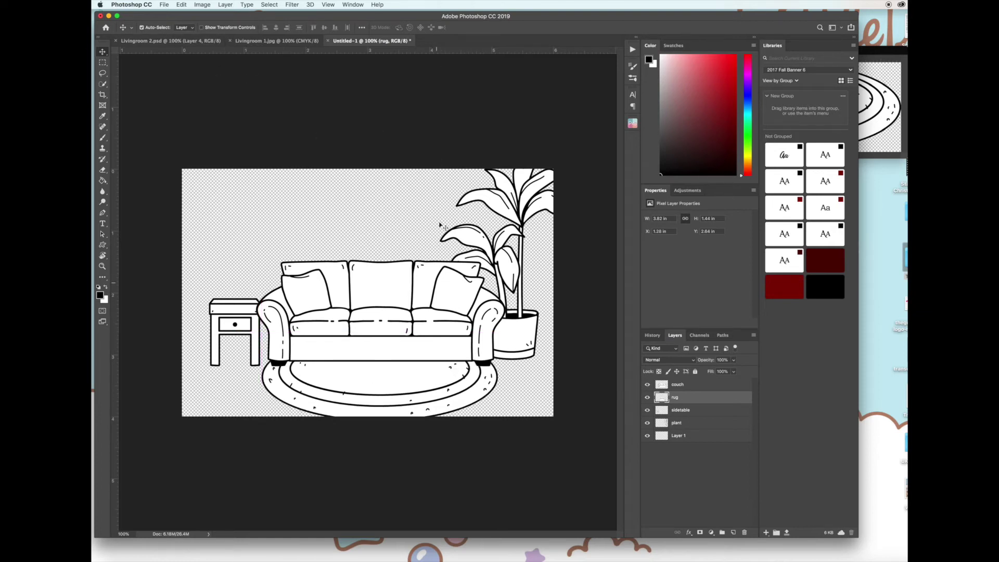
- Open BAL-coffeetable.png from the TGF Files folder, float its window, copy the table into the composition, and center it over the rug
{"action": "left_click", "coordinate": [165, 5]}
{"action": "left_click", "coordinate": [176, 23]}
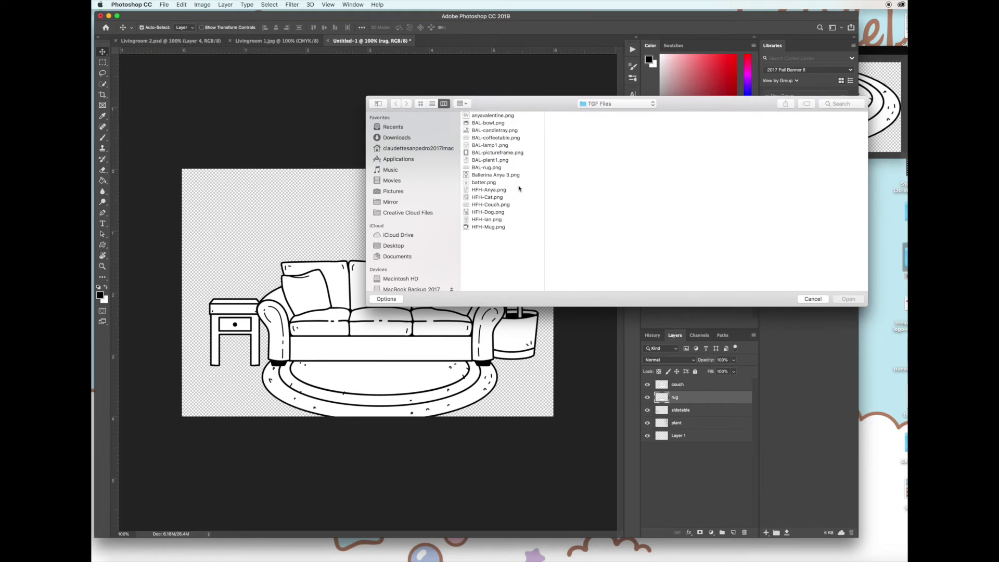
{"action": "left_click", "coordinate": [498, 138]}
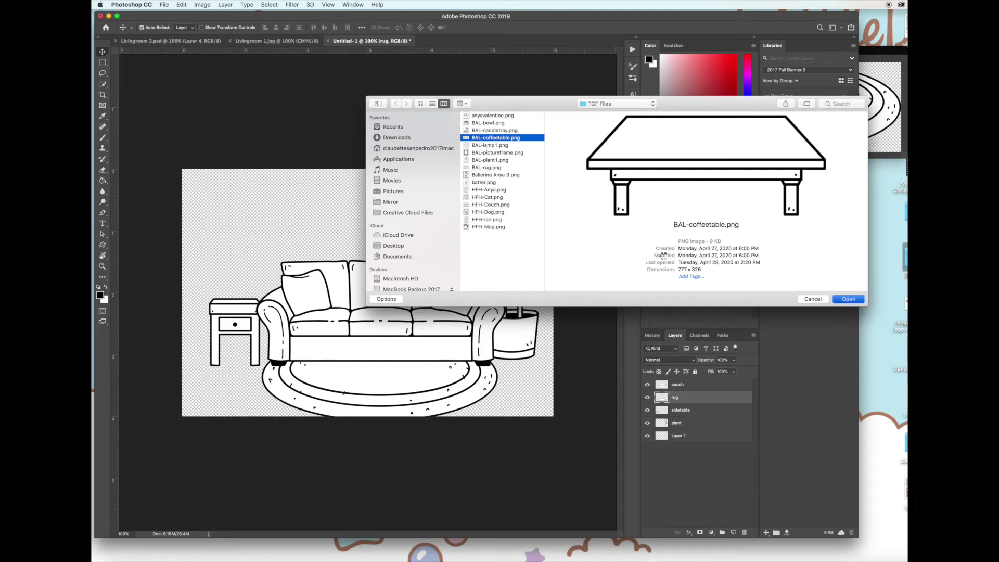
{"action": "key", "text": "Return"}
{"action": "left_click_drag", "start_coordinate": [444, 41], "coordinate": [663, 108]}
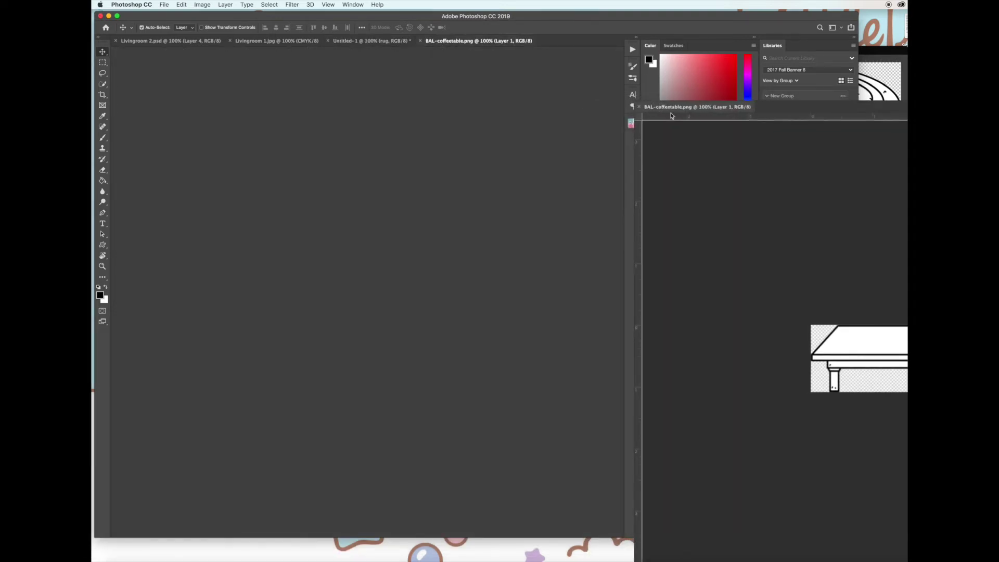
{"action": "left_click_drag", "start_coordinate": [712, 149], "coordinate": [346, 354]}
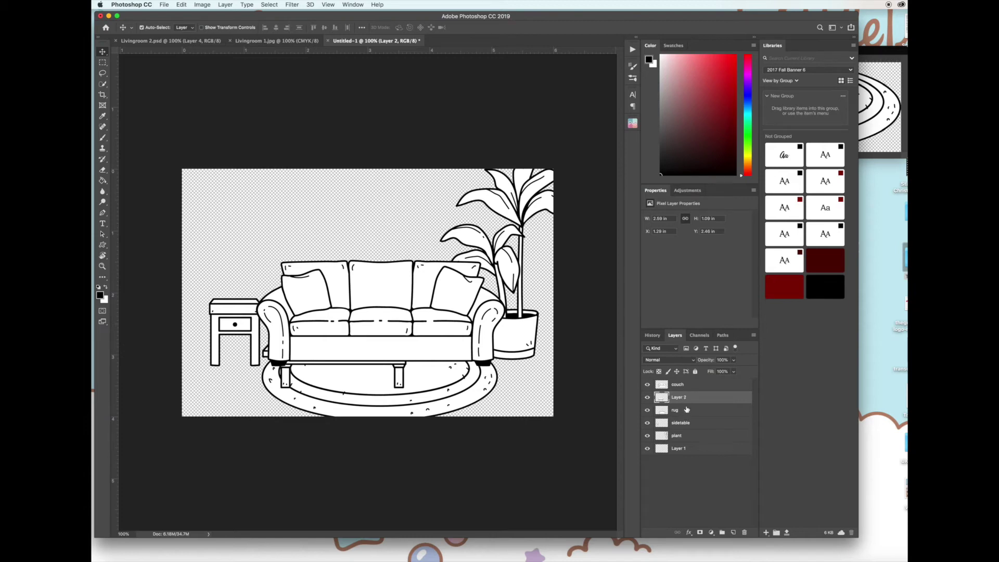
{"action": "left_click_drag", "start_coordinate": [401, 381], "coordinate": [439, 400]}
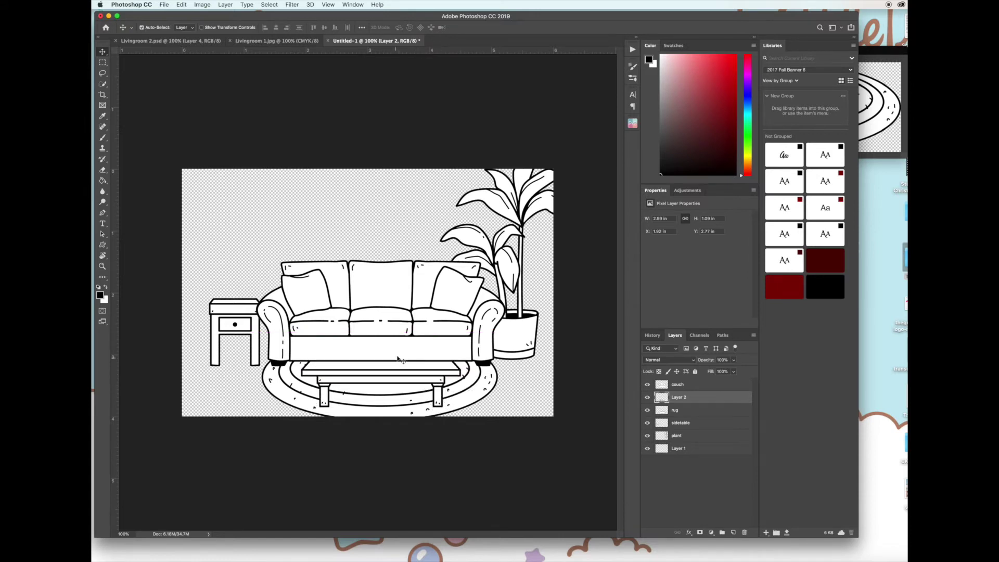
- Rename the coffee table's layer "coffee table" and the empty bottom layer "background"
{"action": "double_click", "coordinate": [679, 397]}
{"action": "type", "text": "coffee tab"}
{"action": "key", "text": "BackSpace"}
{"action": "type", "text": "ble"}
{"action": "key", "text": "Return"}
{"action": "double_click", "coordinate": [678, 385]}
{"action": "key", "text": "Return"}
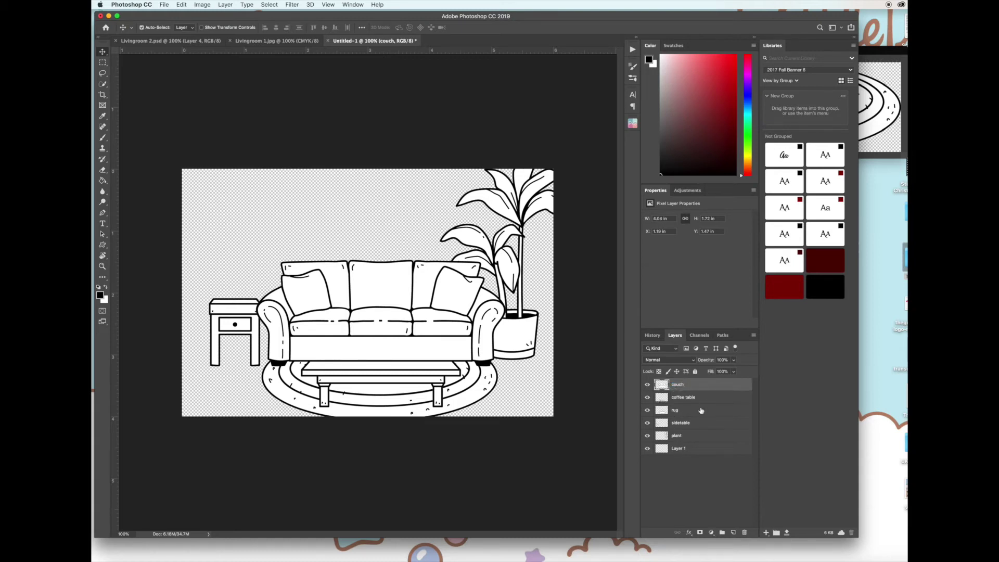
{"action": "double_click", "coordinate": [678, 448]}
{"action": "type", "text": "background"}
{"action": "key", "text": "Return"}
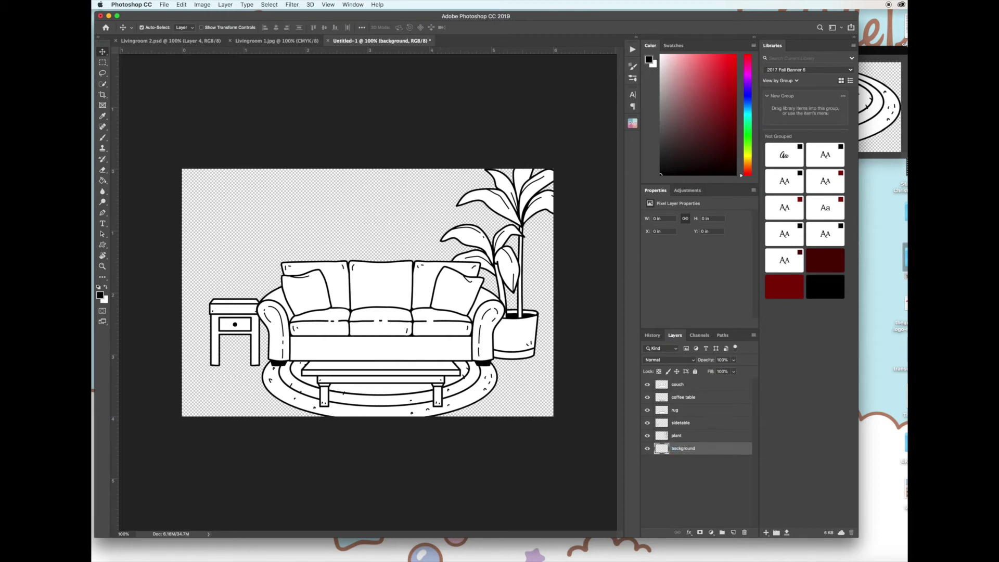
- Move the coffee table layer above the couch layer so the whole tabletop shows in front of the couch
{"action": "left_click", "coordinate": [389, 377]}
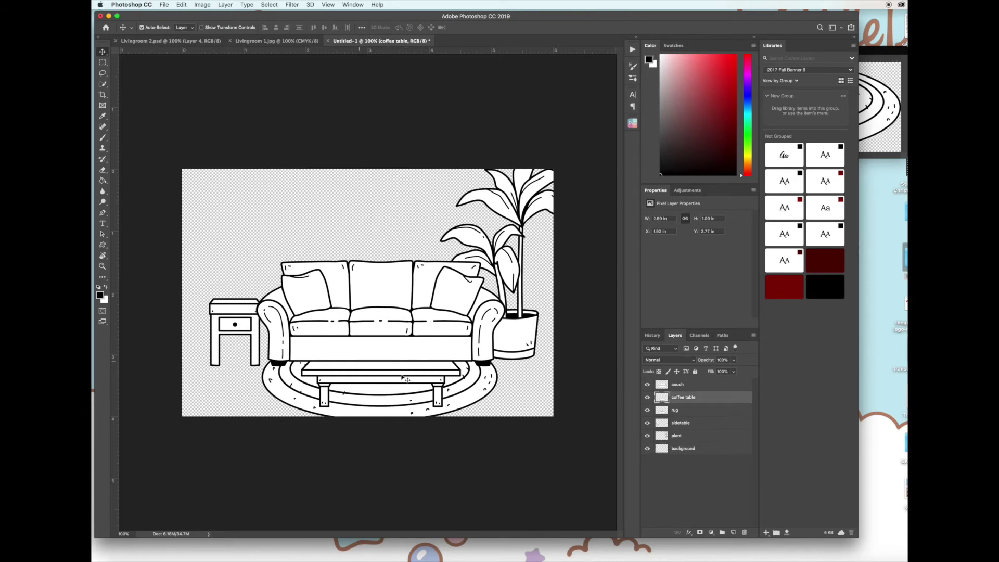
{"action": "left_click_drag", "start_coordinate": [709, 397], "coordinate": [709, 384]}
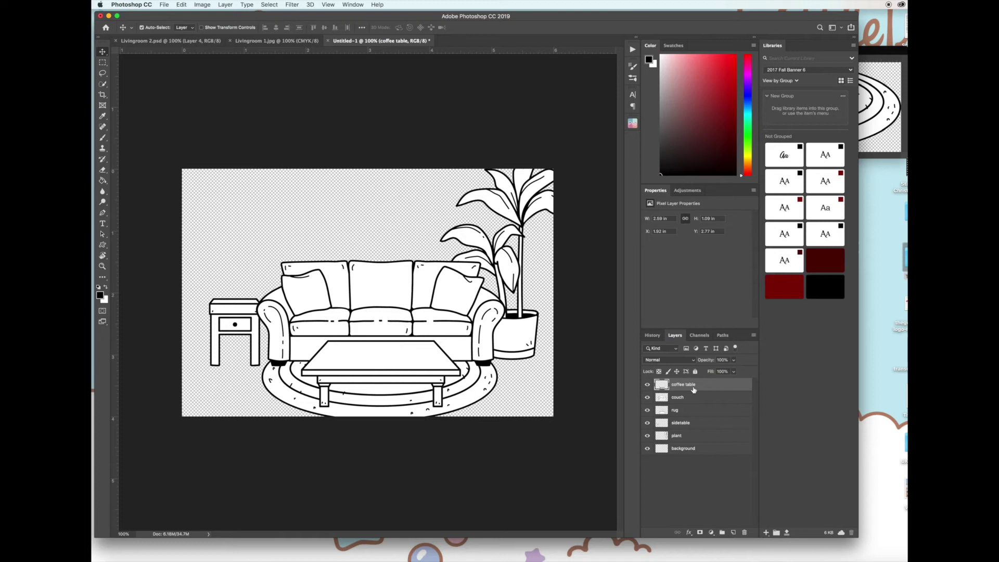
- Open BAL-lamp1.png from the TGF Files folder, float its window, and copy the lamp into the composition on top of the side table
{"action": "left_click", "coordinate": [165, 5]}
{"action": "left_click", "coordinate": [177, 19]}
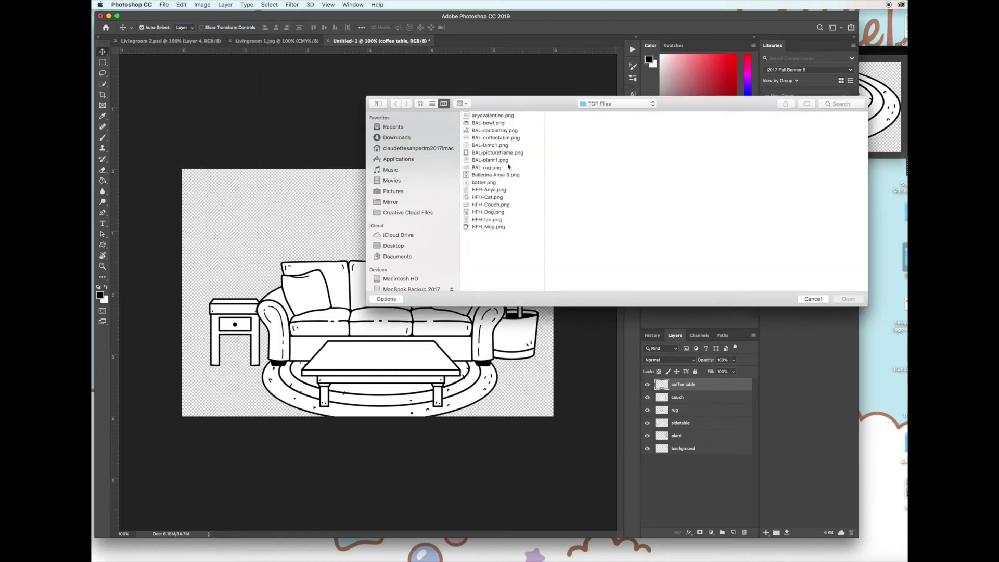
{"action": "left_click", "coordinate": [503, 145]}
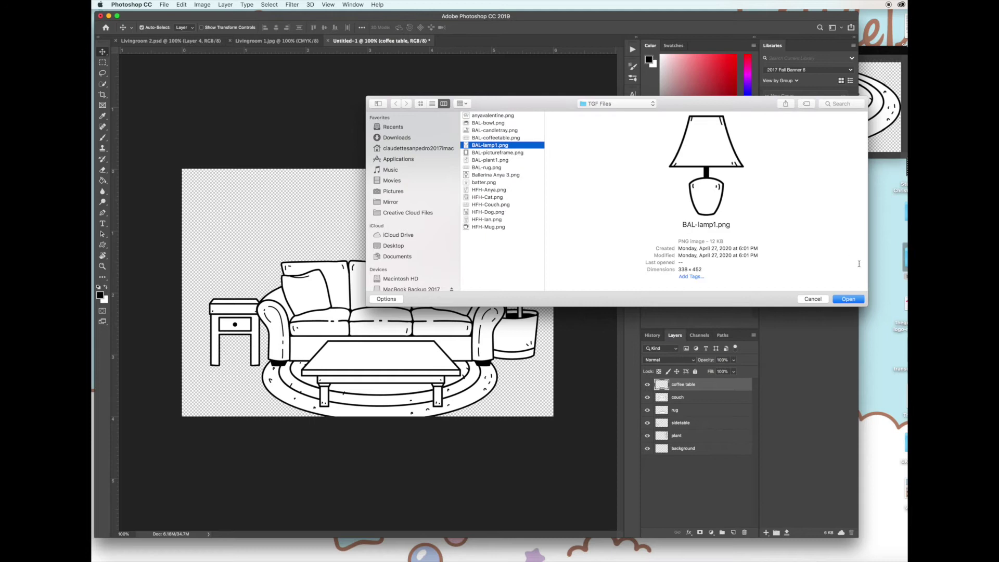
{"action": "left_click", "coordinate": [848, 299]}
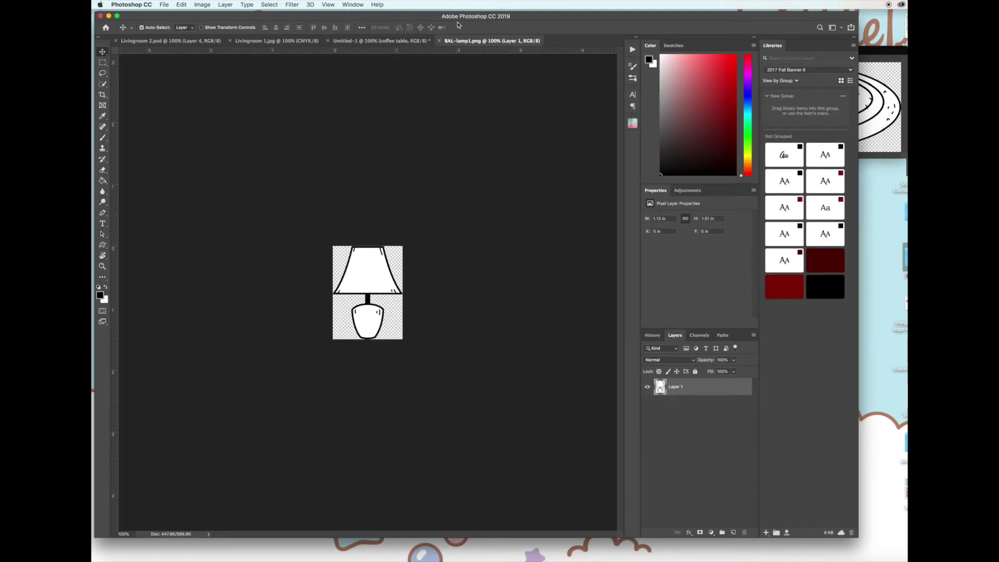
{"action": "left_click_drag", "start_coordinate": [461, 43], "coordinate": [728, 72]}
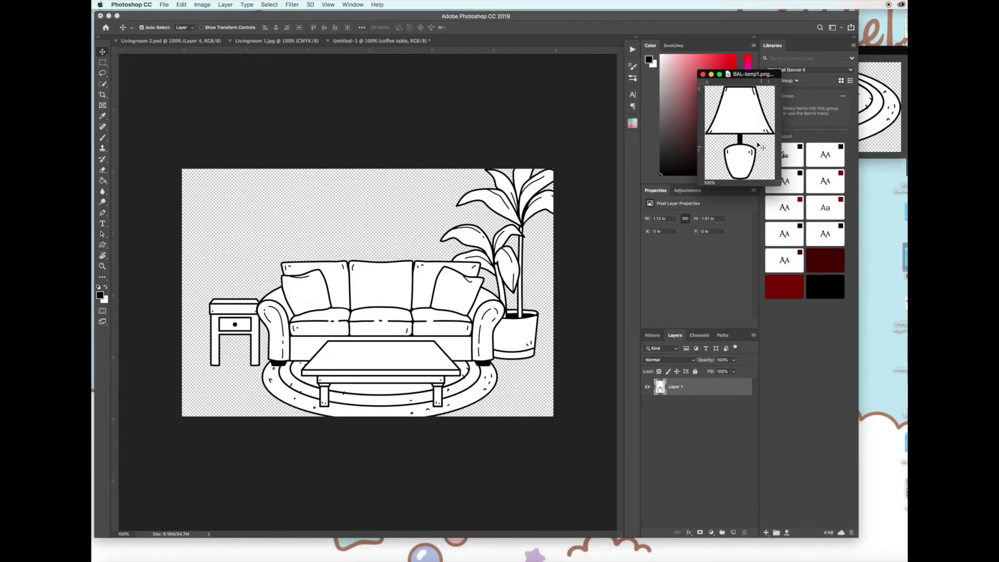
{"action": "left_click_drag", "start_coordinate": [507, 185], "coordinate": [236, 242]}
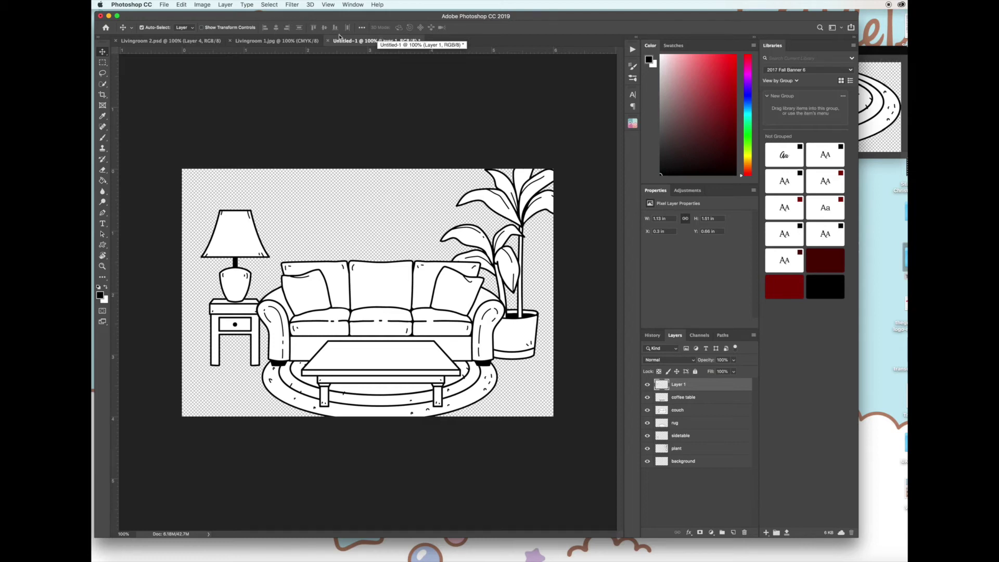
- Open BAL-candletray.png from the TGF Files folder, float its window, and copy the candle tray onto the coffee table
{"action": "left_click", "coordinate": [165, 5]}
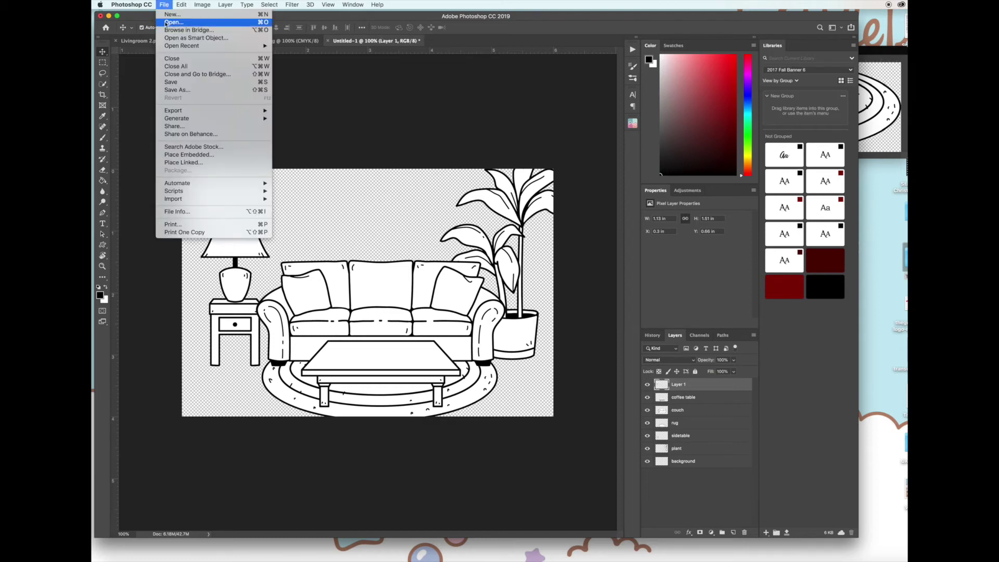
{"action": "left_click", "coordinate": [167, 24]}
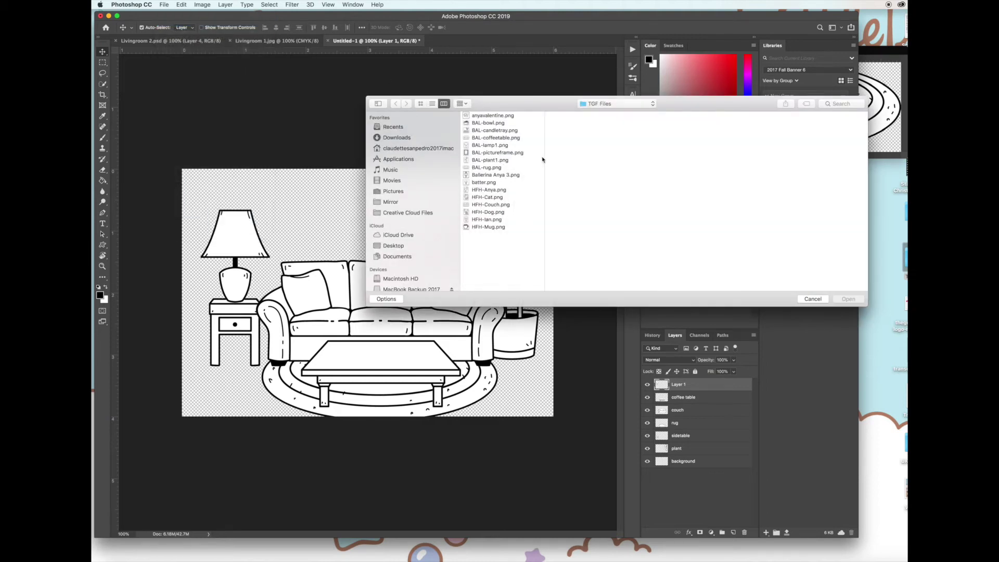
{"action": "left_click", "coordinate": [507, 131]}
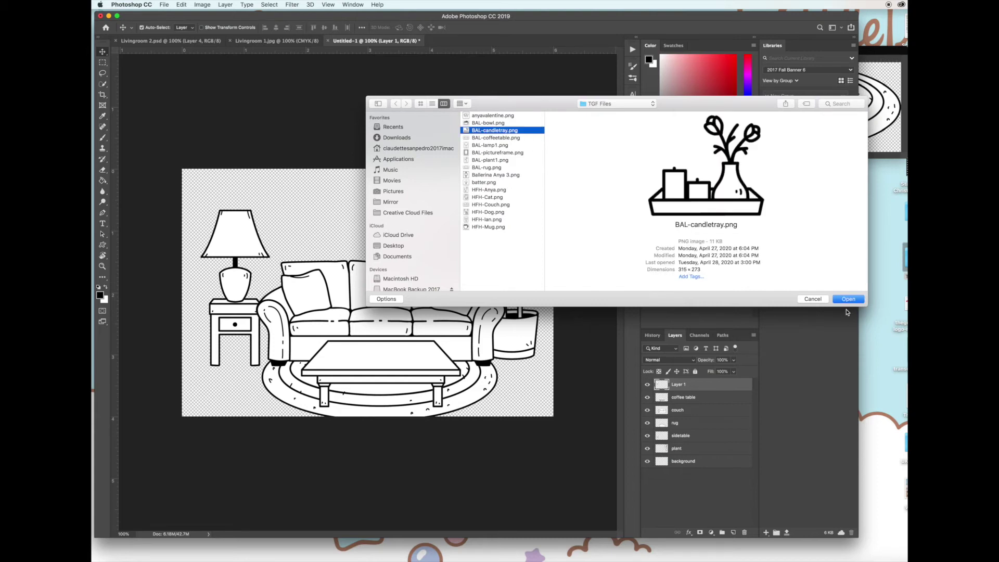
{"action": "key", "text": "Return"}
{"action": "left_click_drag", "start_coordinate": [489, 40], "coordinate": [697, 60]}
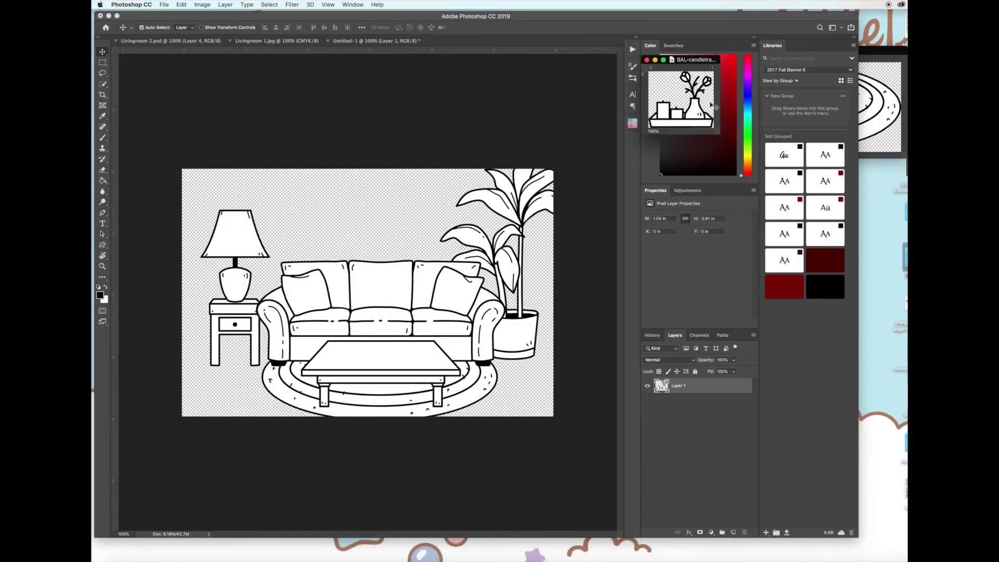
{"action": "left_click_drag", "start_coordinate": [546, 240], "coordinate": [392, 345]}
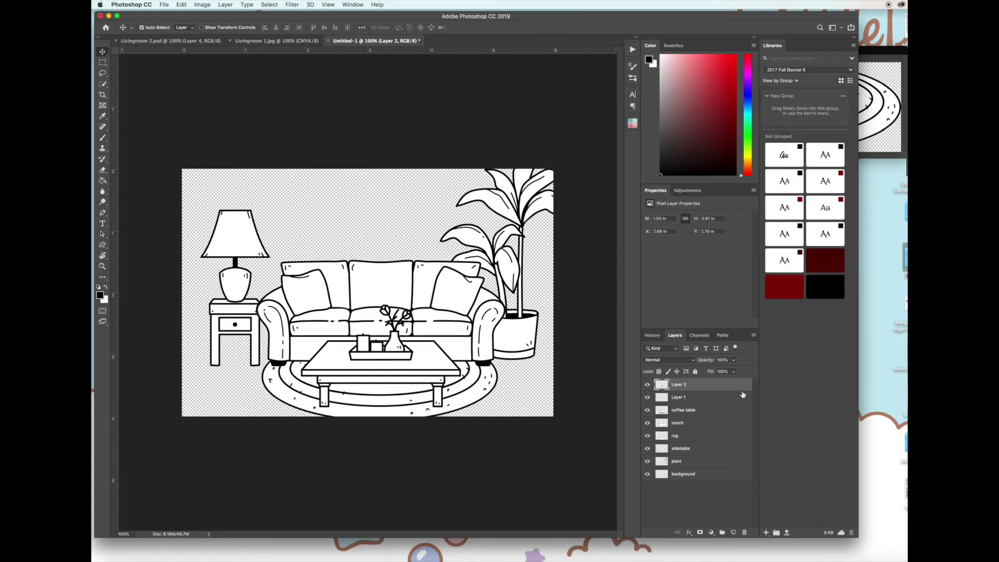
- Rename the lamp's layer "lamp" and the candle tray's layer "candle tray"
{"action": "left_click", "coordinate": [679, 398]}
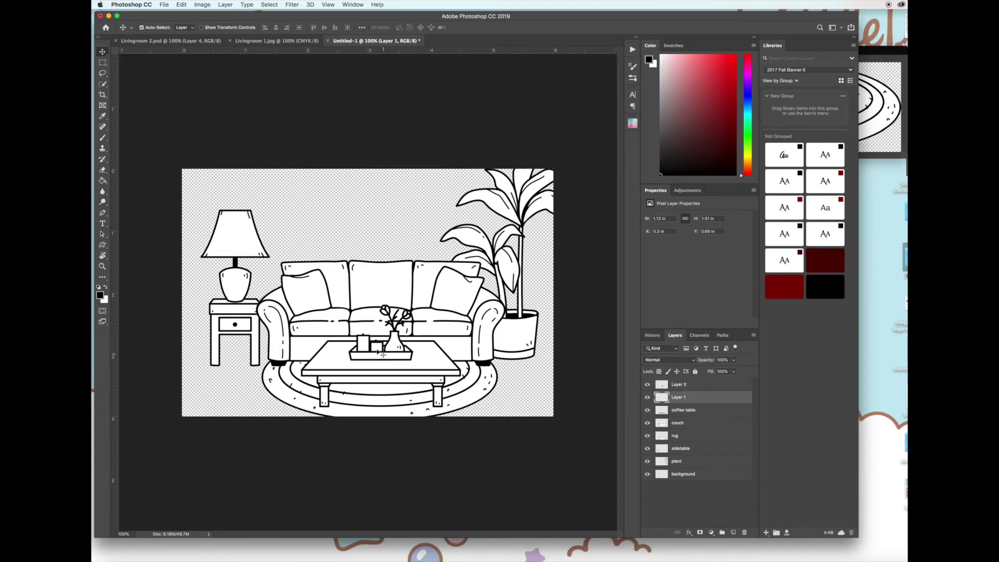
{"action": "double_click", "coordinate": [680, 399]}
{"action": "type", "text": "lamp"}
{"action": "key", "text": "Return"}
{"action": "double_click", "coordinate": [679, 385]}
{"action": "type", "text": "c"}
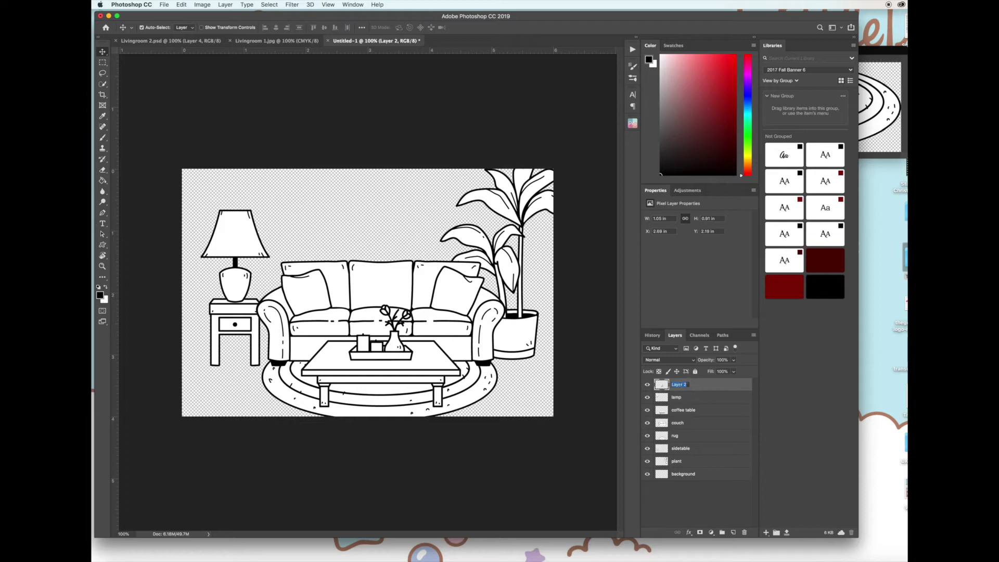
{"action": "type", "text": "andle tray"}
{"action": "key", "text": "Return"}
- Select every layer from candle tray to plant and use Free Transform to scale and position them together so the furniture fits inside the canvas
{"action": "left_click", "coordinate": [693, 463], "text": "shift"}
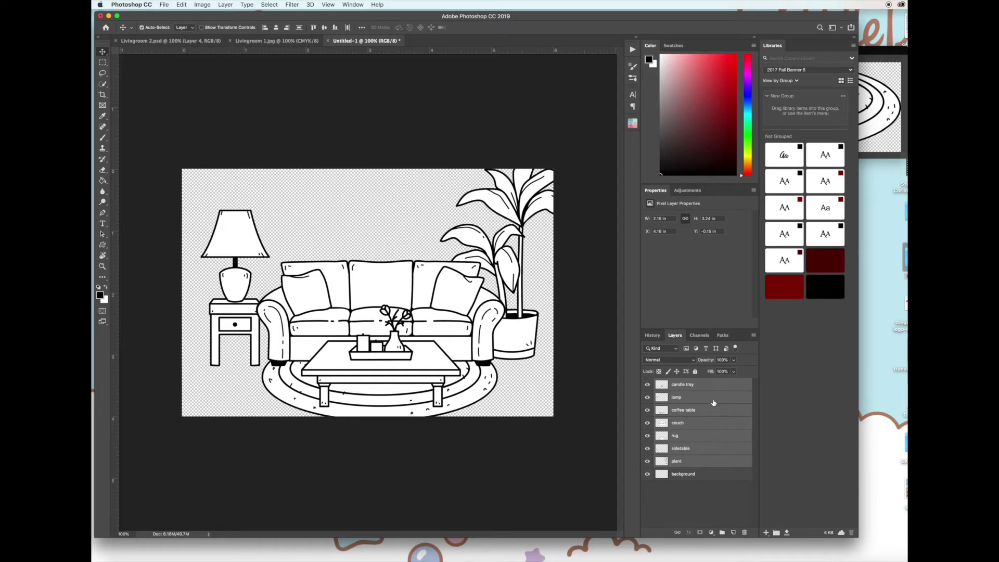
{"action": "left_click", "coordinate": [686, 384]}
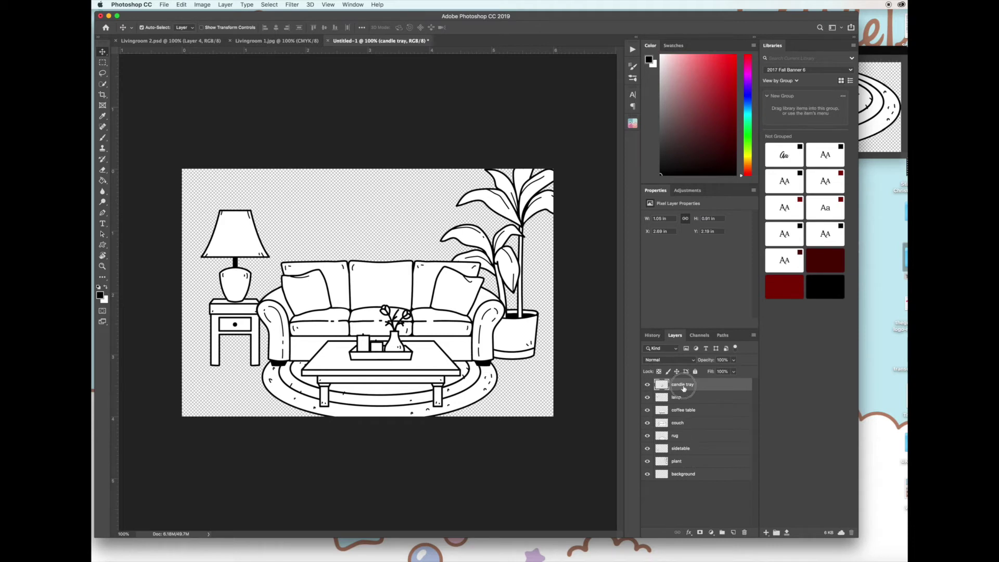
{"action": "left_click", "coordinate": [694, 464], "text": "shift"}
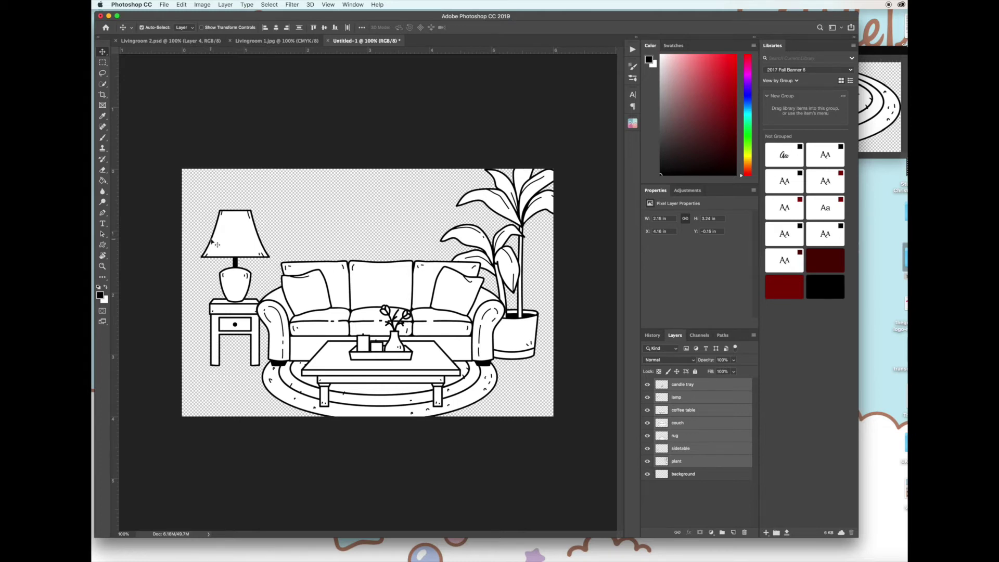
{"action": "key", "text": "super+t"}
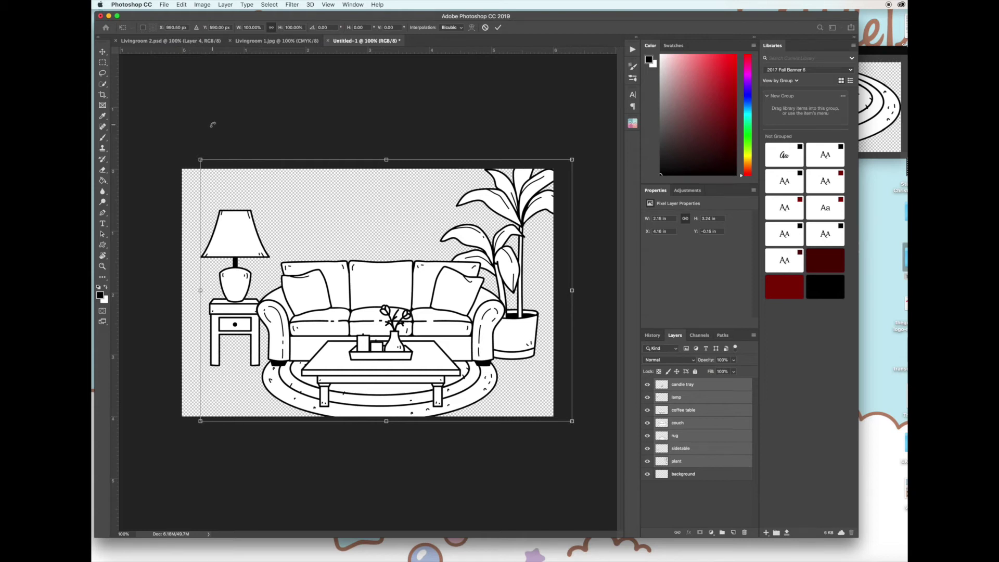
{"action": "left_click", "coordinate": [180, 5]}
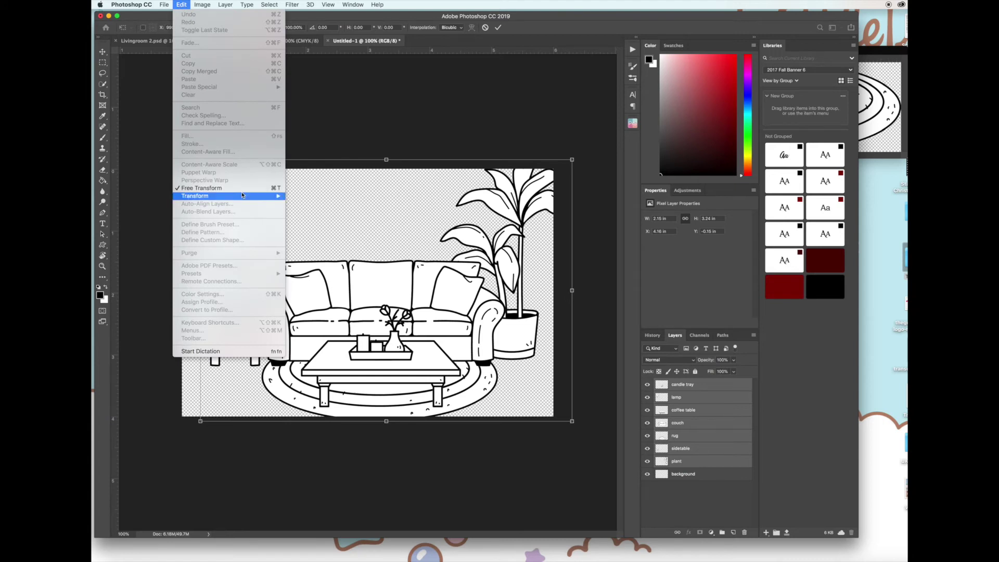
{"action": "left_click", "coordinate": [567, 147]}
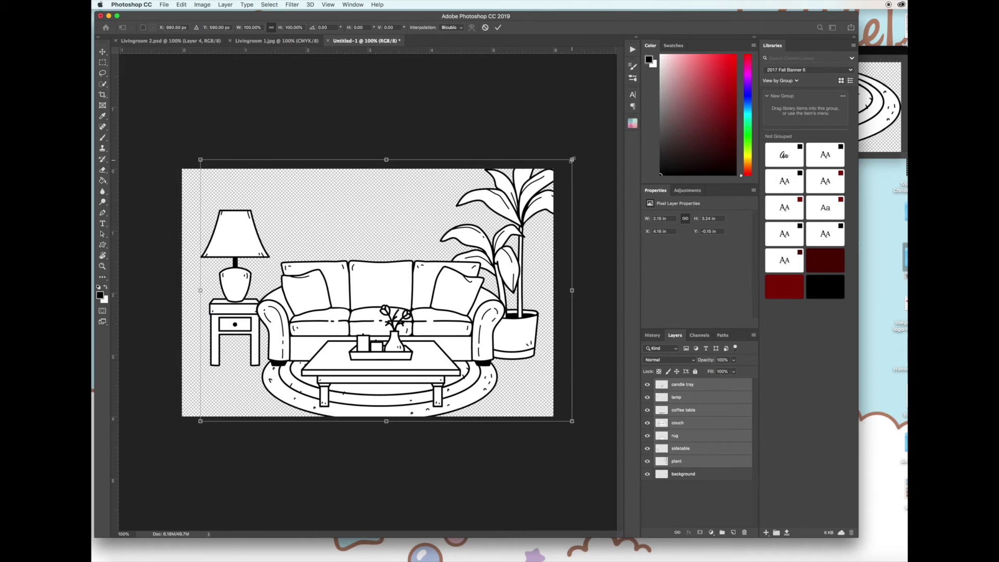
{"action": "left_click_drag", "start_coordinate": [572, 159], "coordinate": [508, 184]}
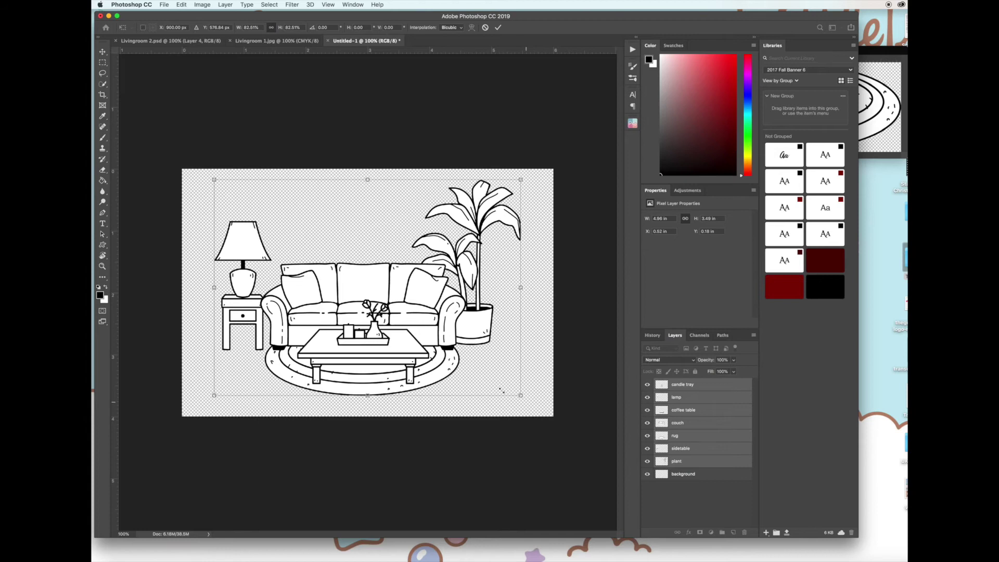
{"action": "left_click_drag", "start_coordinate": [517, 394], "coordinate": [544, 412]}
{"action": "mouse_move", "coordinate": [211, 177]}
{"action": "left_mouse_down"}
{"action": "mouse_move", "coordinate": [198, 160]}
{"action": "mouse_move", "coordinate": [202, 170]}
{"action": "left_mouse_up"}
{"action": "mouse_move", "coordinate": [479, 261]}
{"action": "left_mouse_down"}
{"action": "mouse_move", "coordinate": [487, 260]}
{"action": "mouse_move", "coordinate": [478, 260]}
{"action": "left_mouse_up"}
{"action": "key", "text": "Return"}
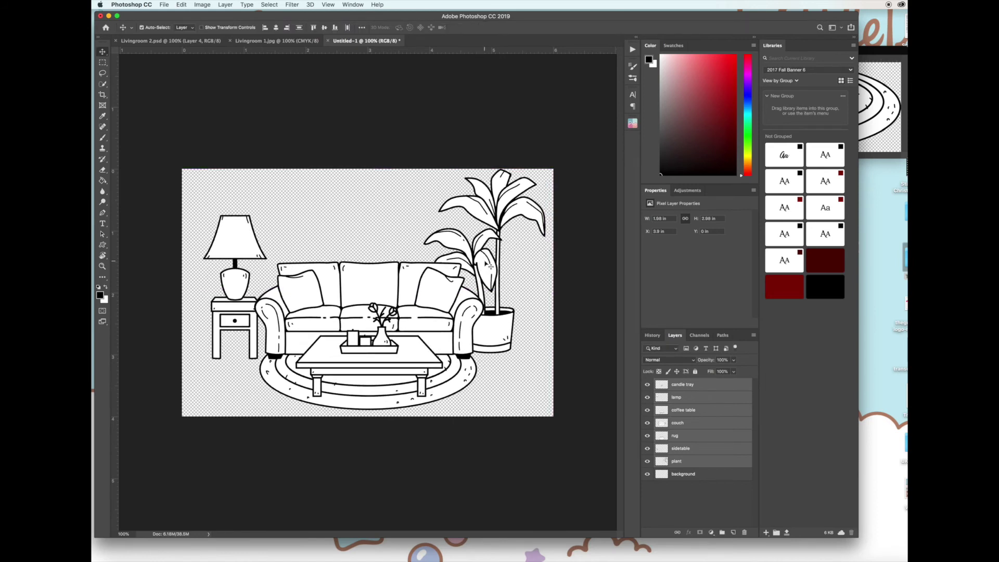
- Move all the selected furniture layers together slightly down and to the right on the canvas, and deselect the layers
{"action": "mouse_move", "coordinate": [490, 266]}
{"action": "left_mouse_down"}
{"action": "mouse_move", "coordinate": [507, 265]}
{"action": "mouse_move", "coordinate": [439, 271]}
{"action": "mouse_move", "coordinate": [501, 275]}
{"action": "left_mouse_up"}
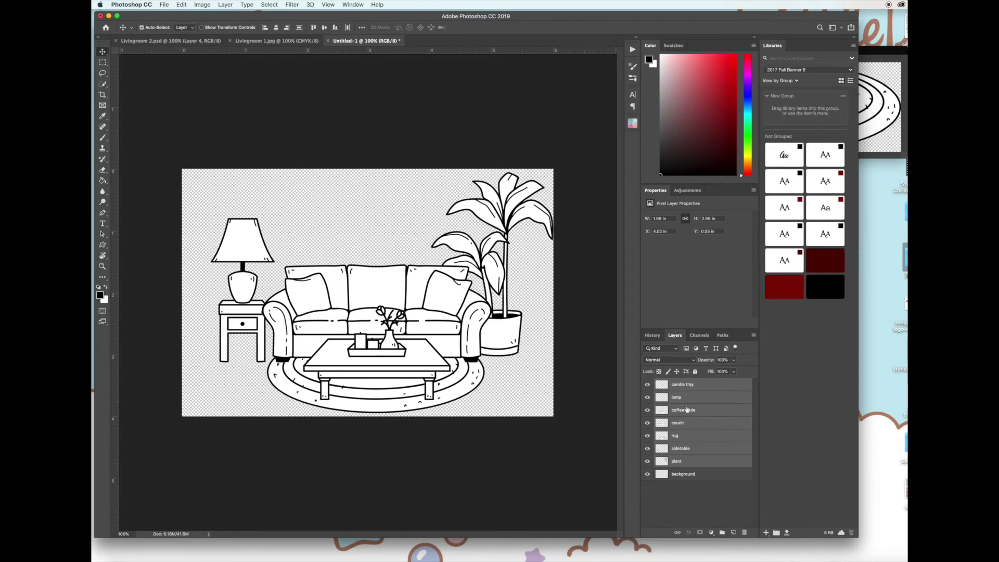
{"action": "left_click", "coordinate": [270, 4]}
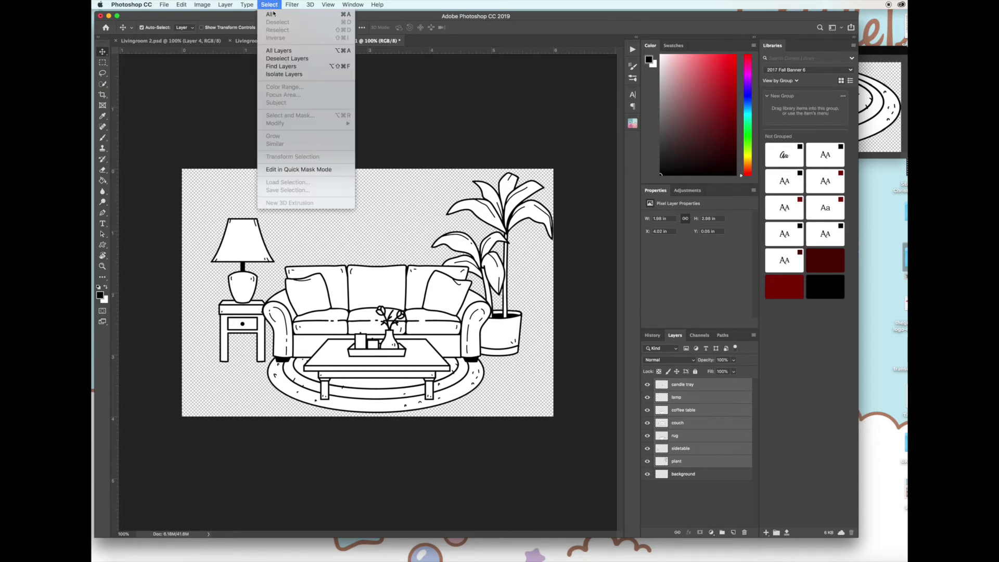
{"action": "left_click", "coordinate": [284, 61]}
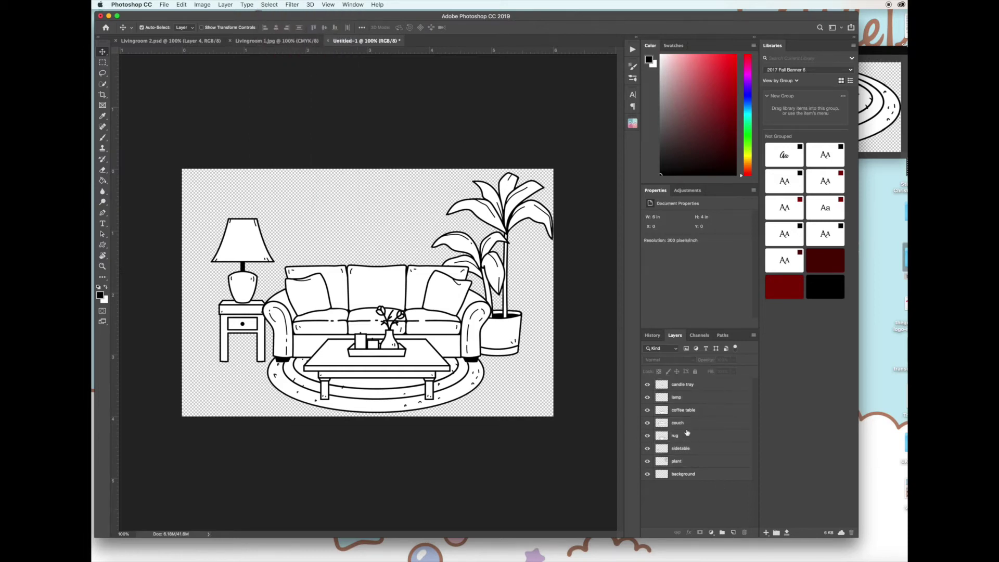
- Move the plant toward the canvas's upper right corner and raise the couch above the rug, aligning their bases
{"action": "left_click_drag", "start_coordinate": [504, 333], "coordinate": [527, 328]}
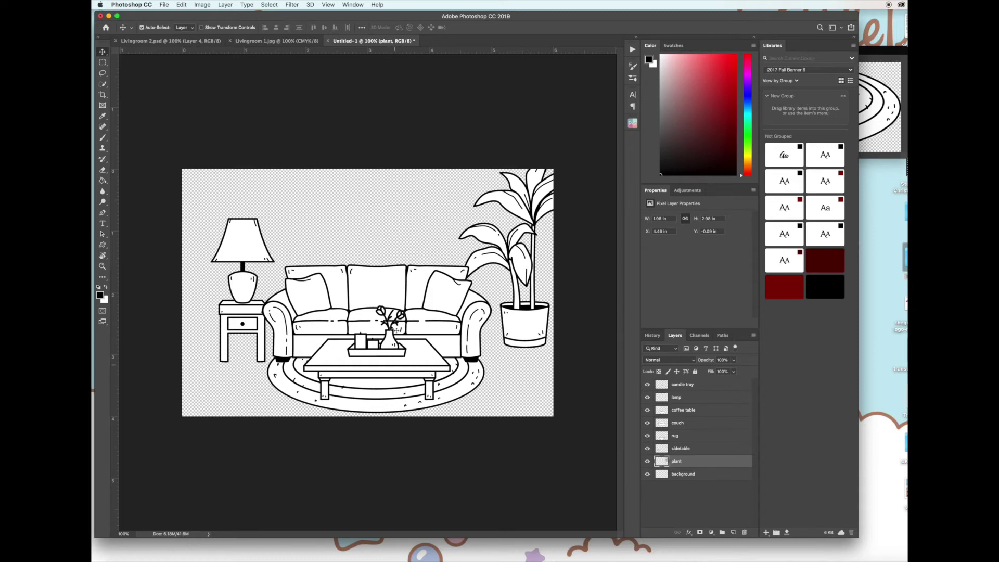
{"action": "left_click_drag", "start_coordinate": [389, 293], "coordinate": [391, 267]}
{"action": "left_click_drag", "start_coordinate": [517, 334], "coordinate": [515, 324]}
- Raise the lamp and side table together to the couch's floor level, and nudge the couch and plant closer to them
{"action": "left_click", "coordinate": [245, 292]}
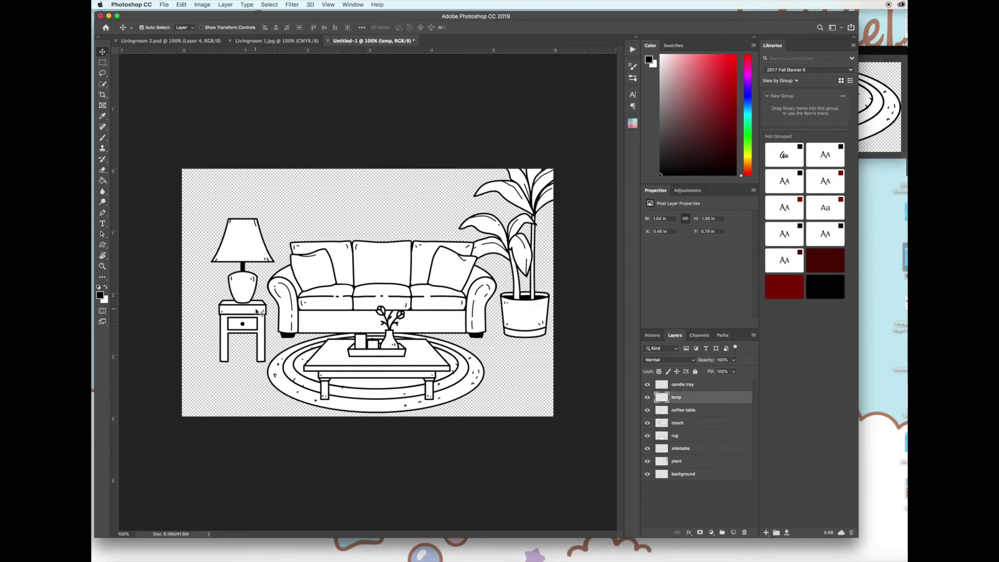
{"action": "left_click", "coordinate": [258, 313], "text": "shift"}
{"action": "left_click_drag", "start_coordinate": [245, 300], "coordinate": [267, 291]}
{"action": "left_click_drag", "start_coordinate": [282, 289], "coordinate": [277, 289]}
{"action": "left_click_drag", "start_coordinate": [521, 311], "coordinate": [515, 312]}
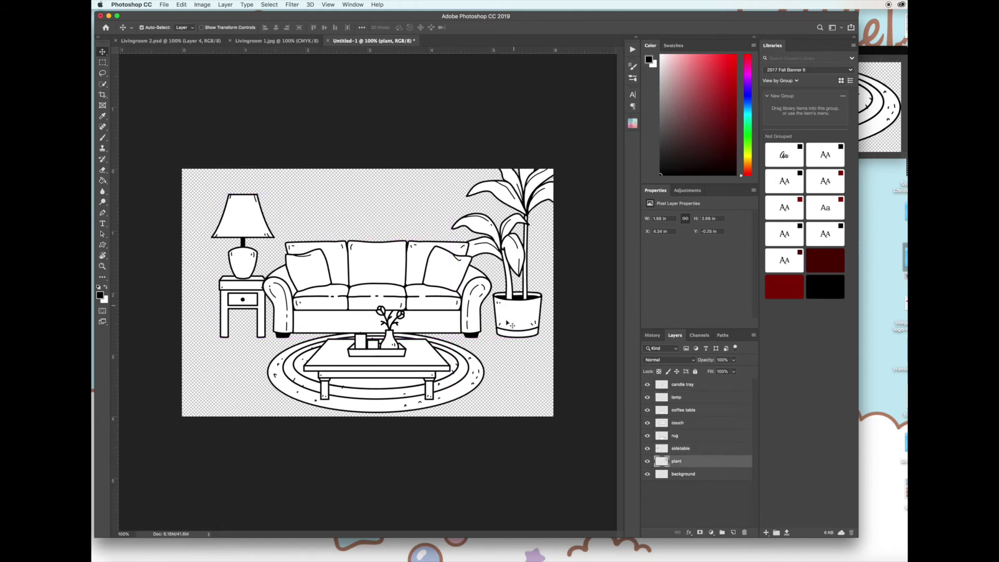
- Scale the rug to about 90% with Free Transform and raise the coffee table with its candle tray toward the couch
{"action": "left_click", "coordinate": [379, 401]}
{"action": "left_click", "coordinate": [384, 355]}
{"action": "left_click", "coordinate": [373, 389]}
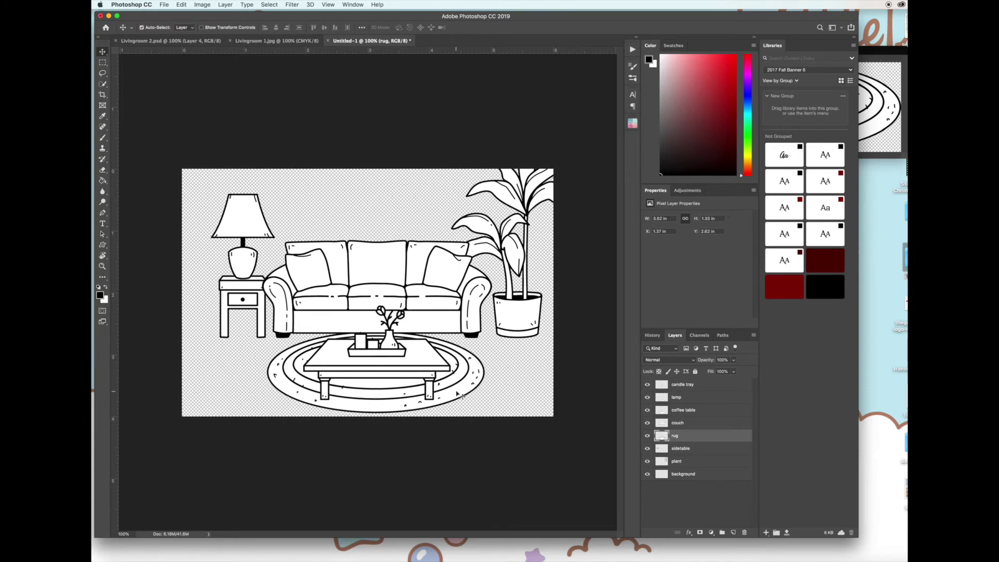
{"action": "left_click", "coordinate": [694, 427]}
{"action": "left_click", "coordinate": [690, 439]}
{"action": "key", "text": "ctrl+t"}
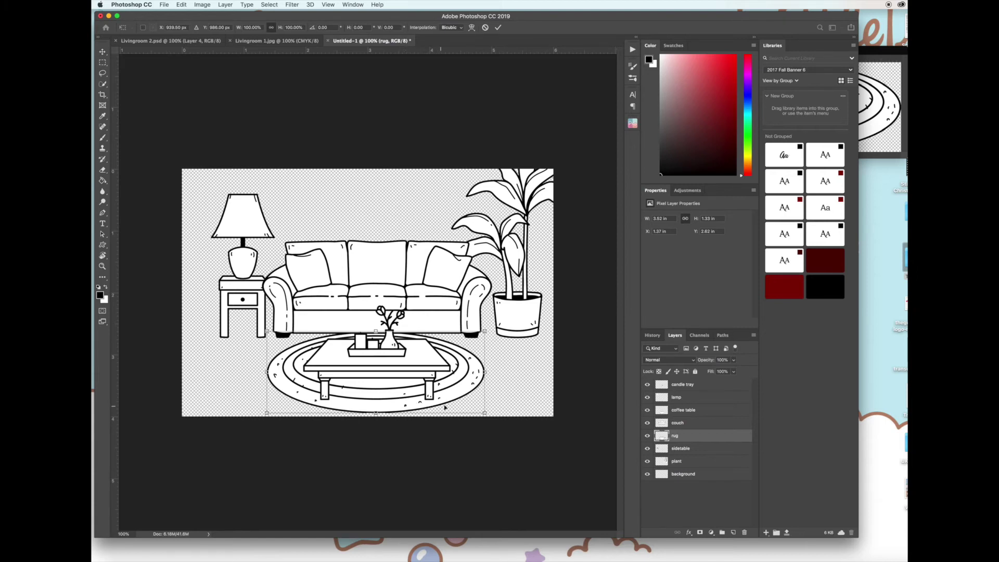
{"action": "left_click_drag", "start_coordinate": [482, 411], "coordinate": [425, 403]}
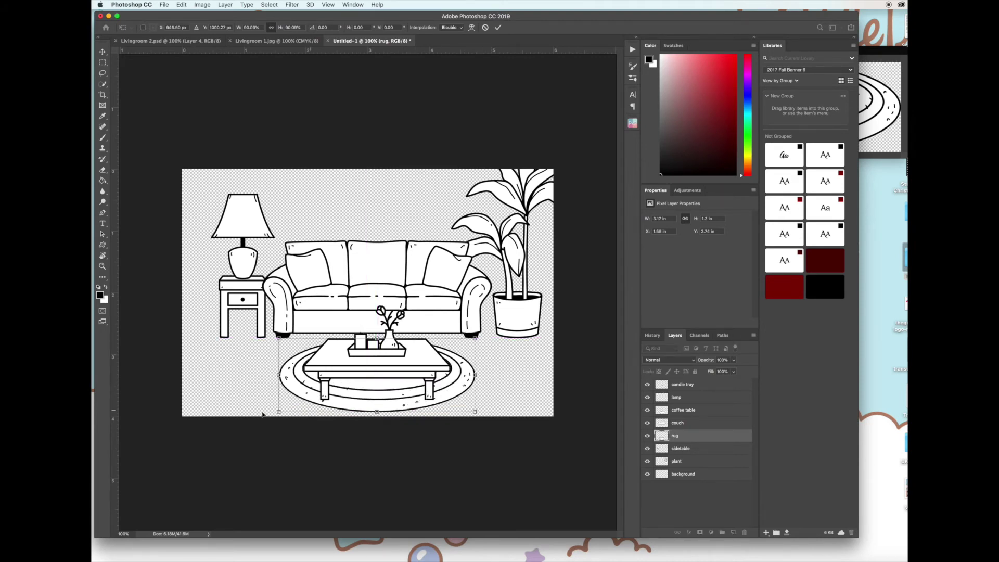
{"action": "key", "text": "Return"}
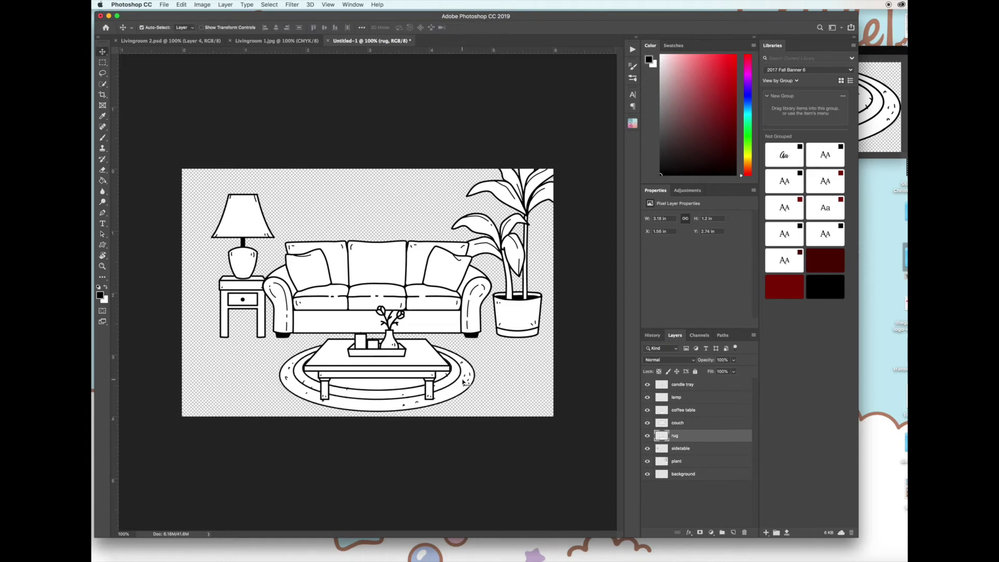
{"action": "left_click_drag", "start_coordinate": [425, 366], "coordinate": [399, 330]}
{"action": "left_click", "coordinate": [401, 379]}
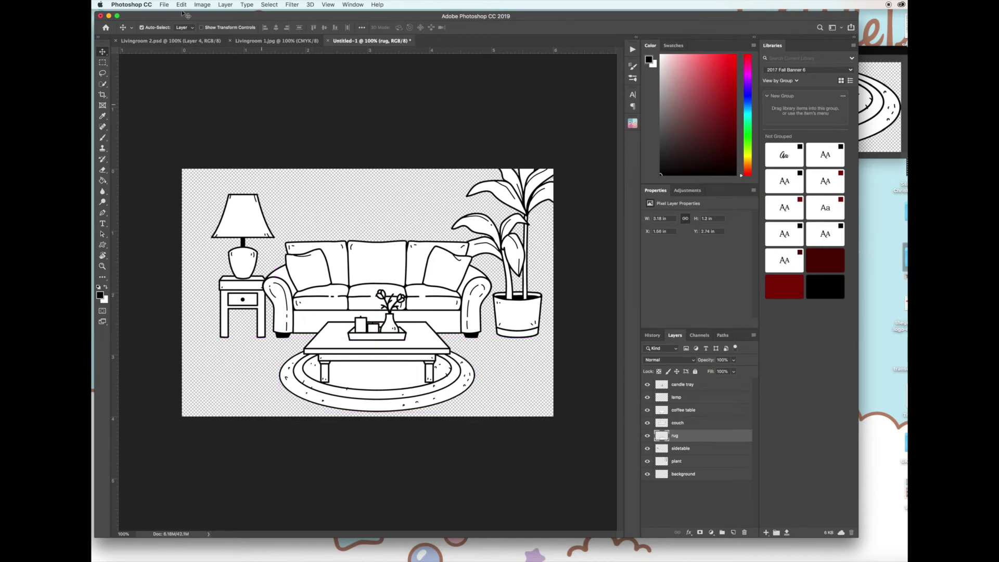
- Open BAL-pictureframe.png from the TGF Files folder, float its window, and copy the frame into the composition centered above the couch
{"action": "left_click", "coordinate": [162, 5]}
{"action": "left_click", "coordinate": [164, 24]}
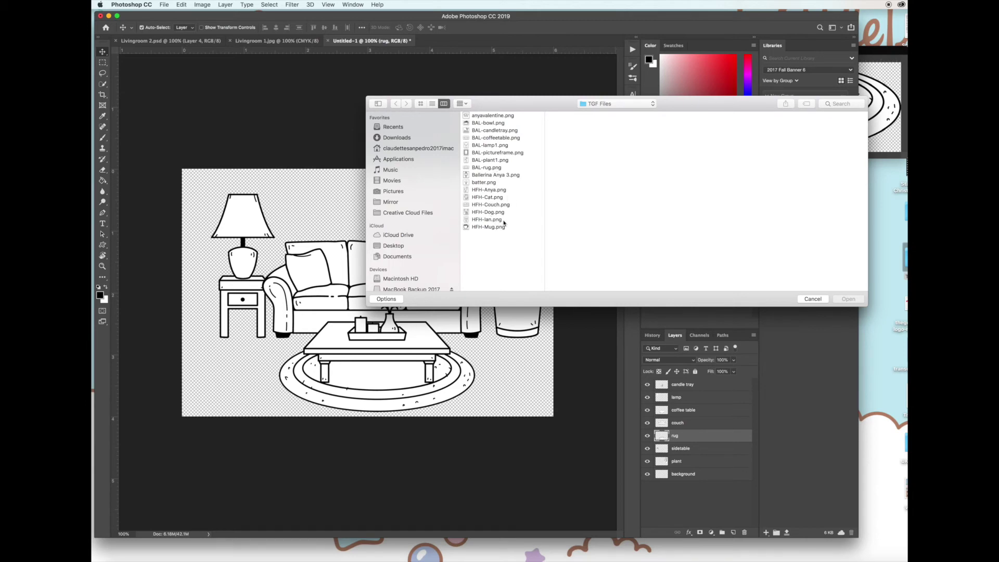
{"action": "double_click", "coordinate": [502, 152]}
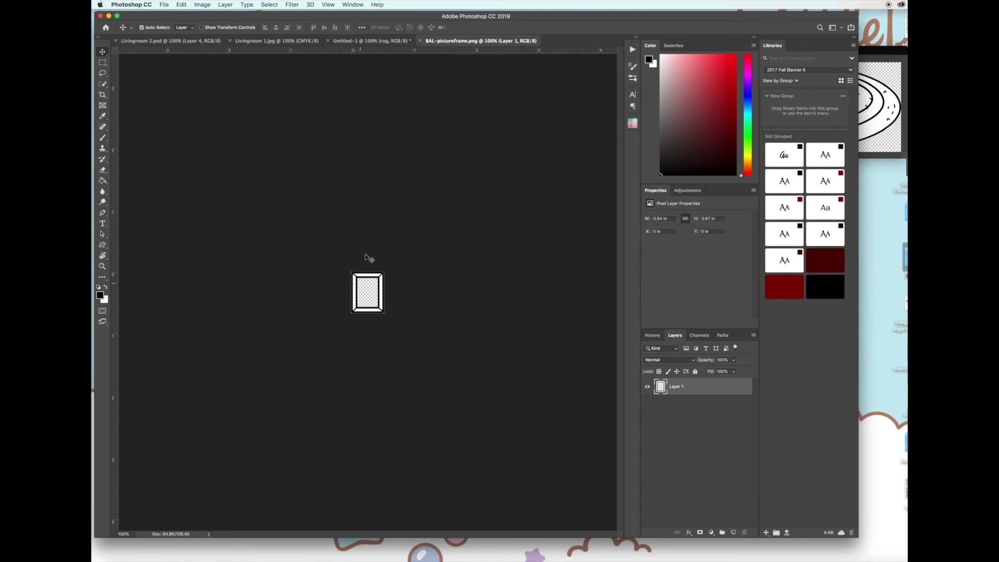
{"action": "left_click_drag", "start_coordinate": [444, 41], "coordinate": [796, 69]}
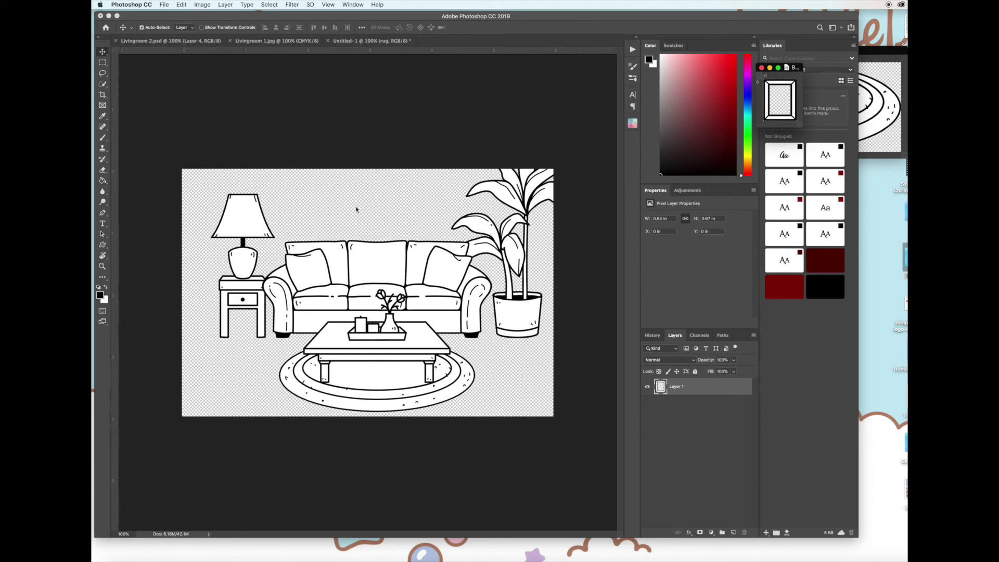
{"action": "left_click", "coordinate": [781, 97]}
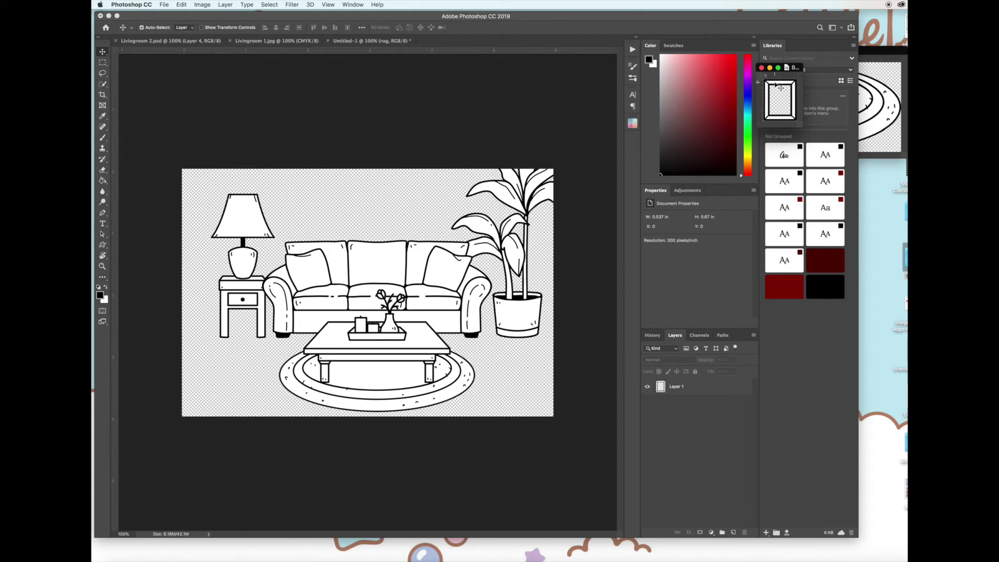
{"action": "left_click", "coordinate": [781, 88]}
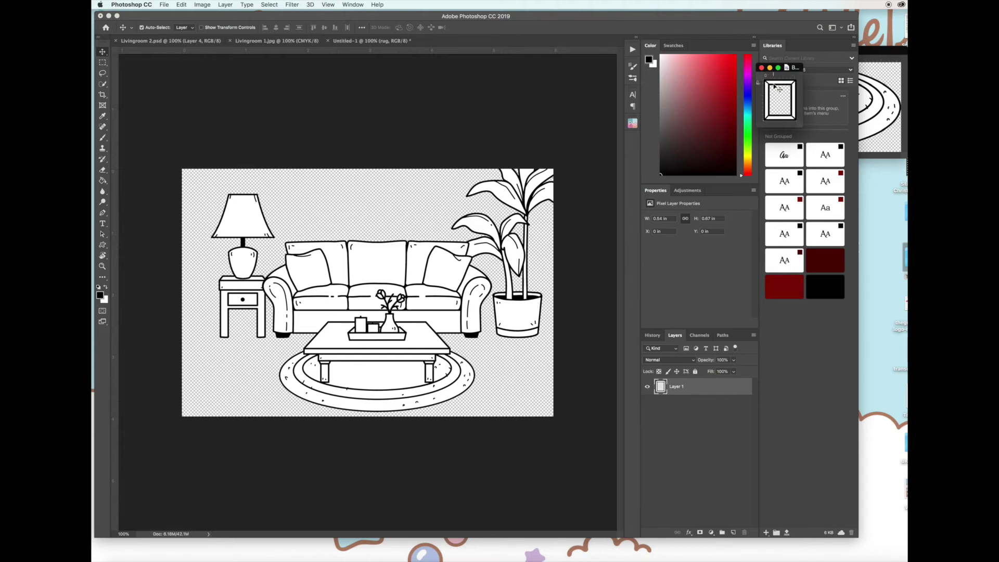
{"action": "left_click_drag", "start_coordinate": [779, 89], "coordinate": [382, 187]}
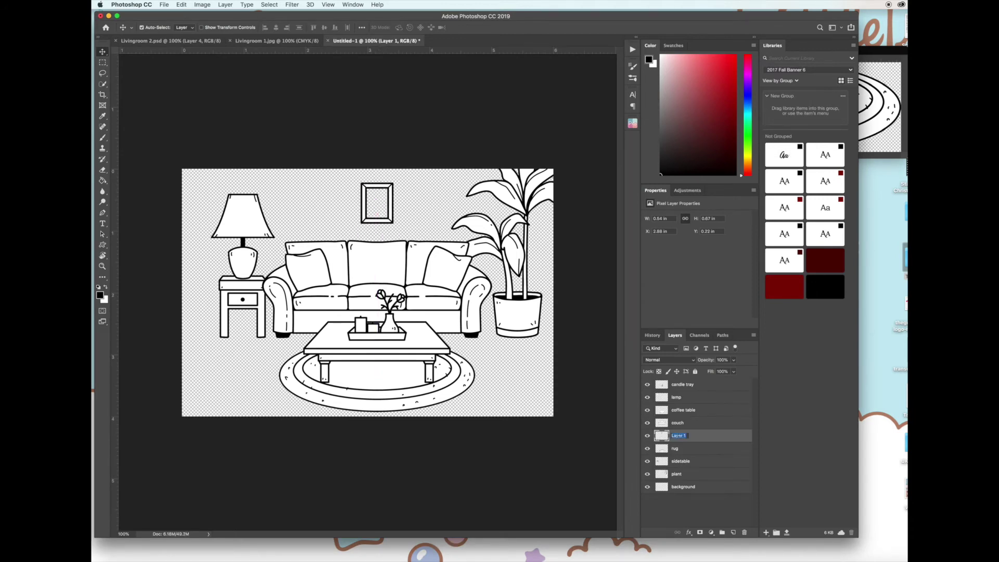
- Rename the picture frame's layer "center frame"
{"action": "type", "text": "f"}
{"action": "type", "text": "enter frame"}
{"action": "key", "text": "Return"}
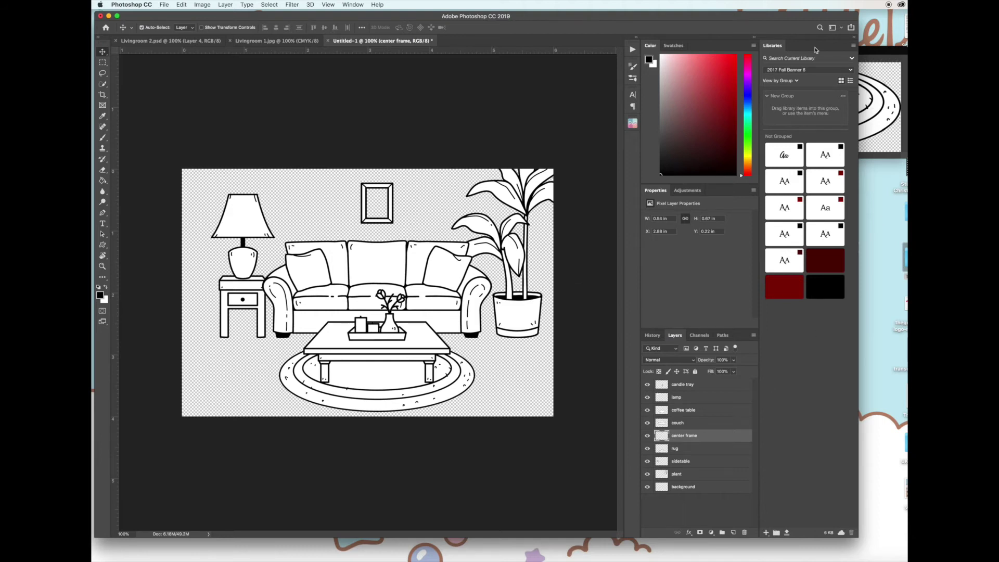
{"action": "left_click_drag", "start_coordinate": [804, 22], "coordinate": [592, 24]}
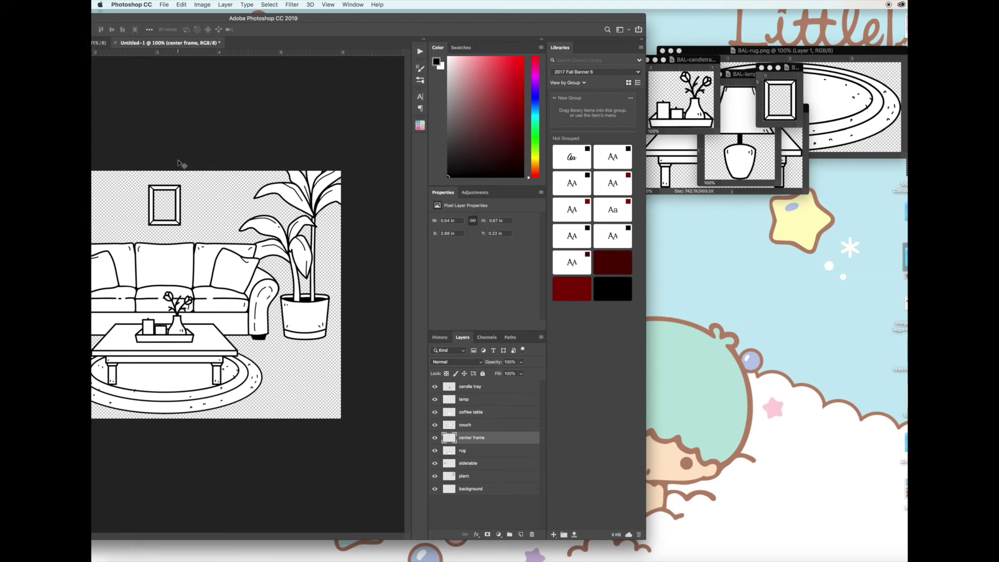
{"action": "left_click_drag", "start_coordinate": [397, 20], "coordinate": [608, 14]}
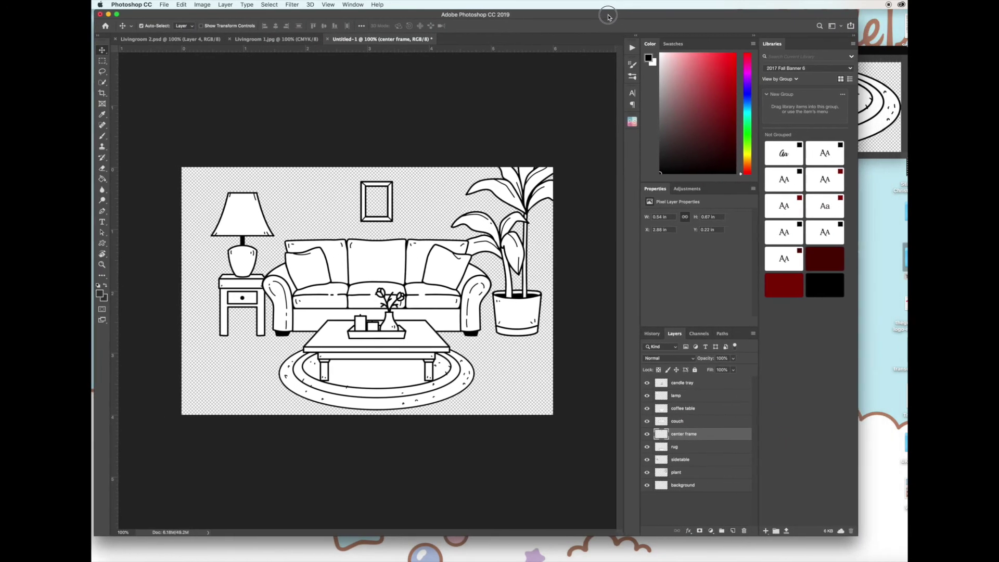
- Duplicate the center frame layer, place the copy between the center frame and the plant, and rename it "right frame"
{"action": "mouse_move", "coordinate": [683, 436]}
{"action": "left_mouse_down"}
{"action": "mouse_move", "coordinate": [736, 513]}
{"action": "mouse_move", "coordinate": [735, 531]}
{"action": "mouse_move", "coordinate": [714, 444]}
{"action": "mouse_move", "coordinate": [689, 436]}
{"action": "left_mouse_up"}
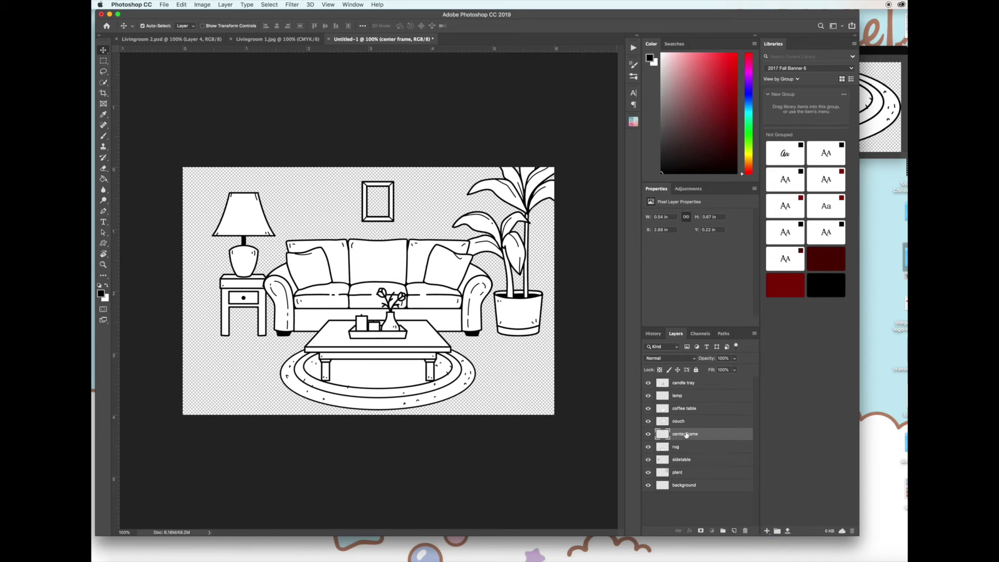
{"action": "left_click_drag", "start_coordinate": [685, 435], "coordinate": [735, 534]}
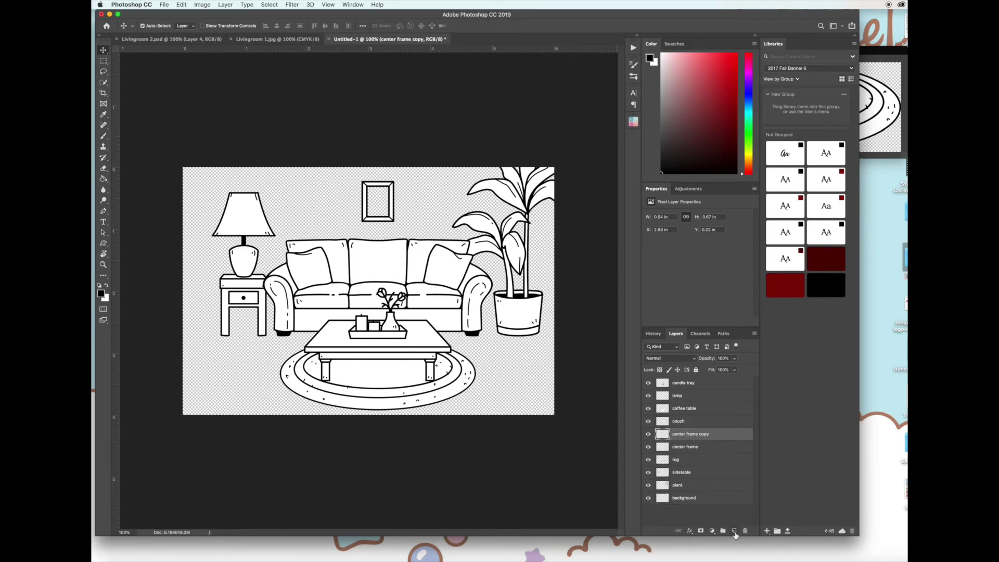
{"action": "left_click_drag", "start_coordinate": [374, 223], "coordinate": [428, 222]}
{"action": "double_click", "coordinate": [678, 434]}
{"action": "type", "text": "r"}
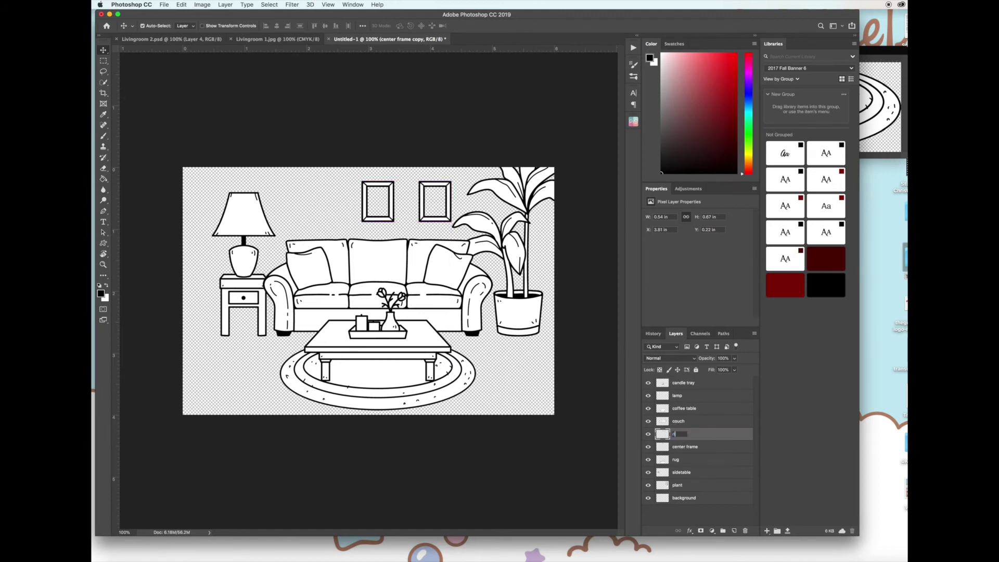
{"action": "type", "text": "ight frame"}
{"action": "key", "text": "Return"}
- Duplicate the center frame layer again as "left frame" and place it left of the center frame with spacing matching the right one
{"action": "left_click", "coordinate": [705, 446]}
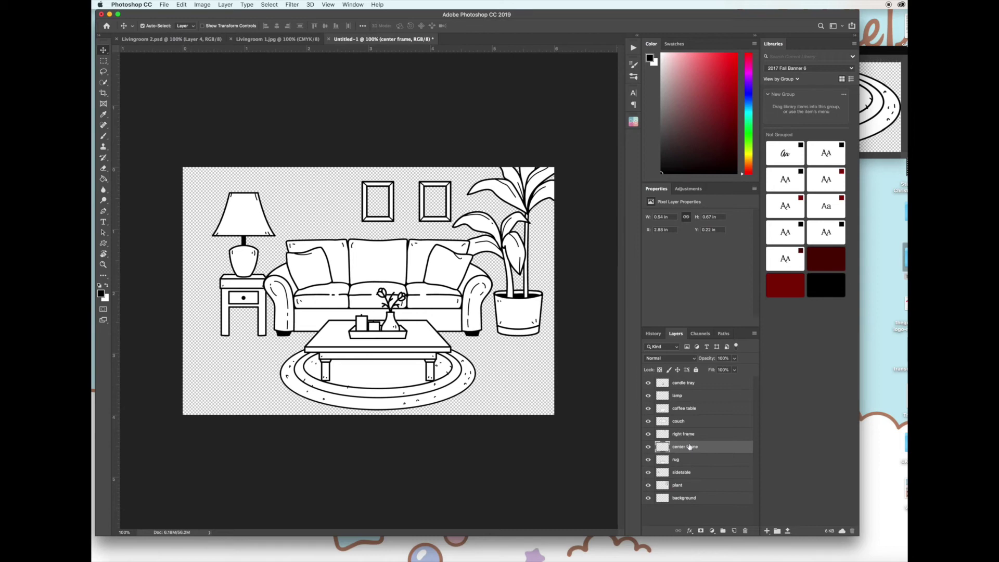
{"action": "left_click_drag", "start_coordinate": [712, 446], "coordinate": [734, 532]}
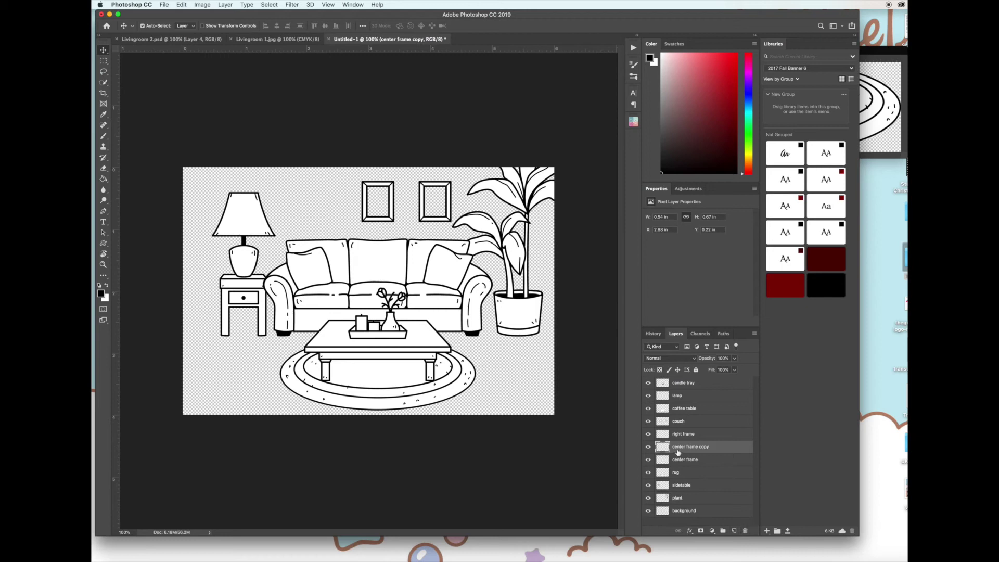
{"action": "double_click", "coordinate": [677, 447]}
{"action": "type", "text": "left frame"}
{"action": "key", "text": "Return"}
{"action": "left_click_drag", "start_coordinate": [395, 207], "coordinate": [331, 203]}
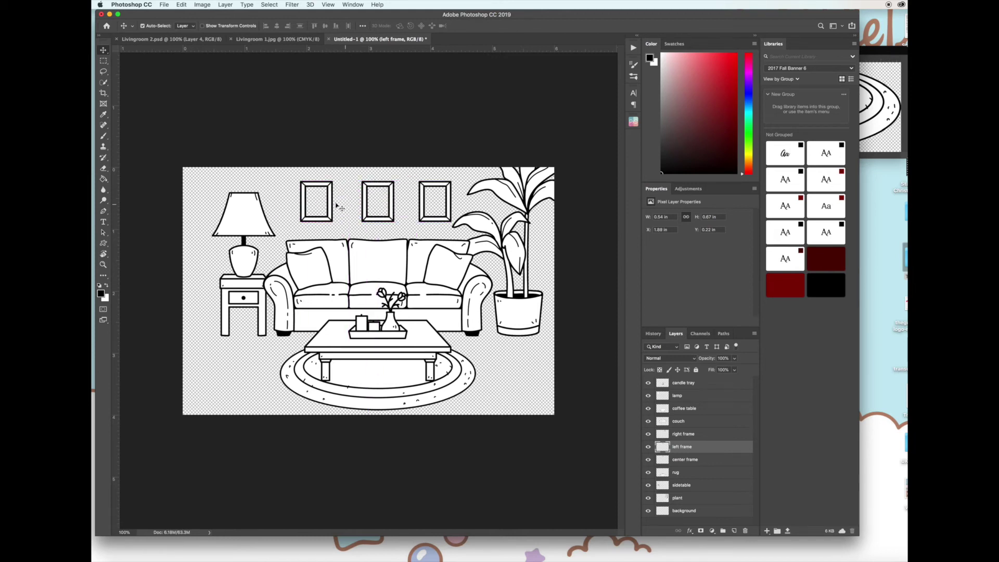
{"action": "left_click_drag", "start_coordinate": [331, 204], "coordinate": [335, 203]}
{"action": "left_click_drag", "start_coordinate": [423, 209], "coordinate": [419, 209]}
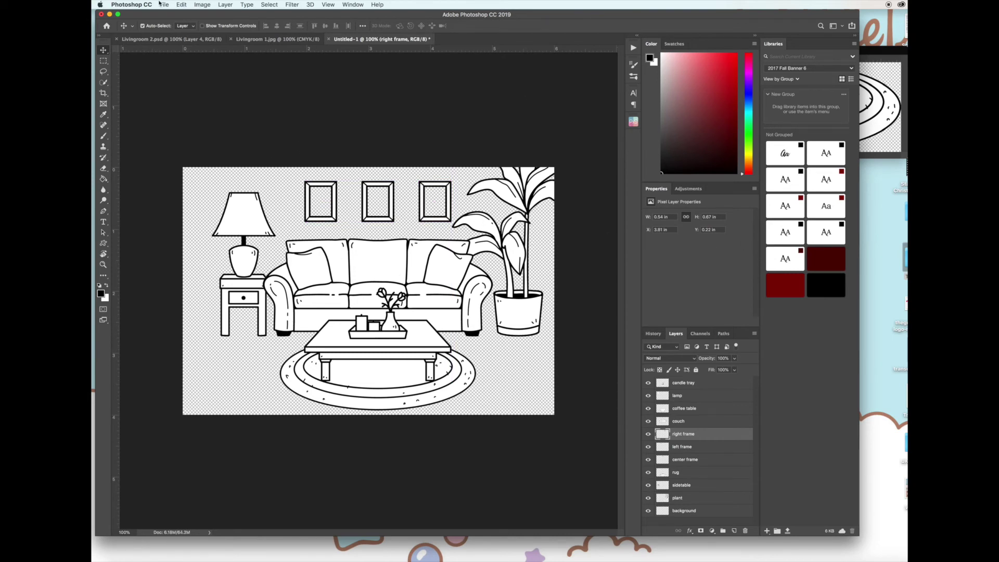
- Open HFH-Anya.png from the TGF Files folder, float its window, and copy the girl with the laptop into the composition
{"action": "left_click", "coordinate": [160, 4]}
{"action": "left_click", "coordinate": [168, 25]}
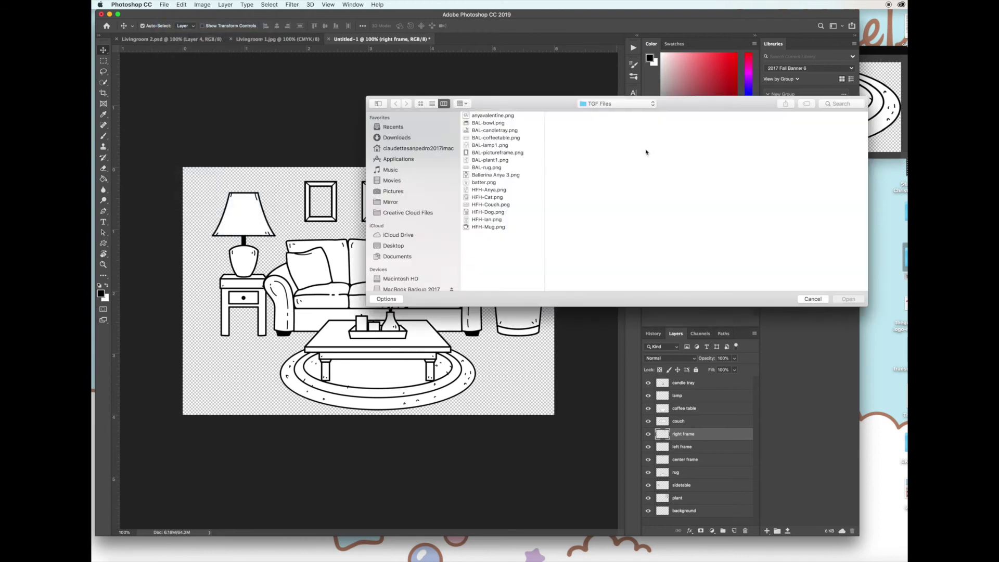
{"action": "left_click", "coordinate": [493, 189]}
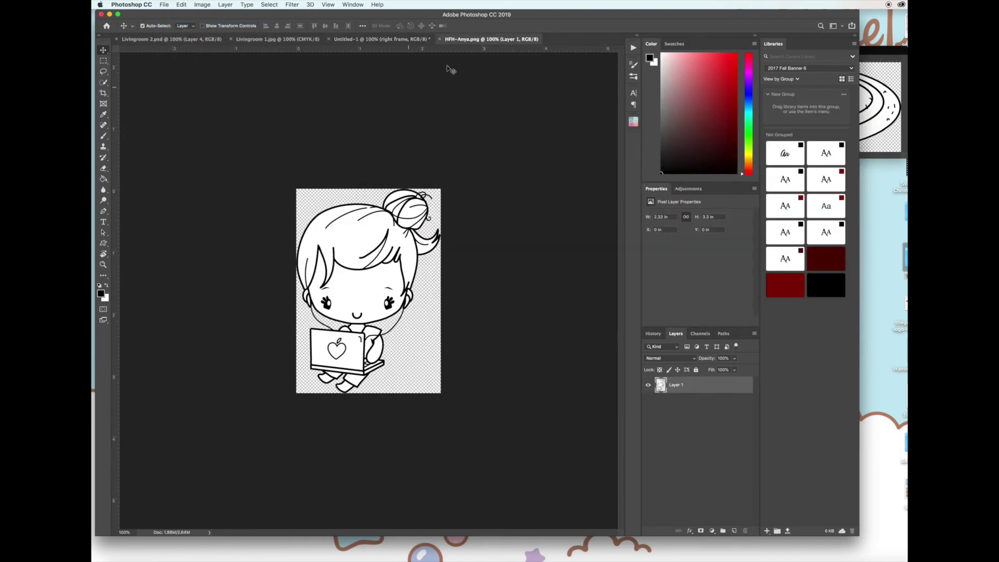
{"action": "left_click_drag", "start_coordinate": [527, 39], "coordinate": [749, 70]}
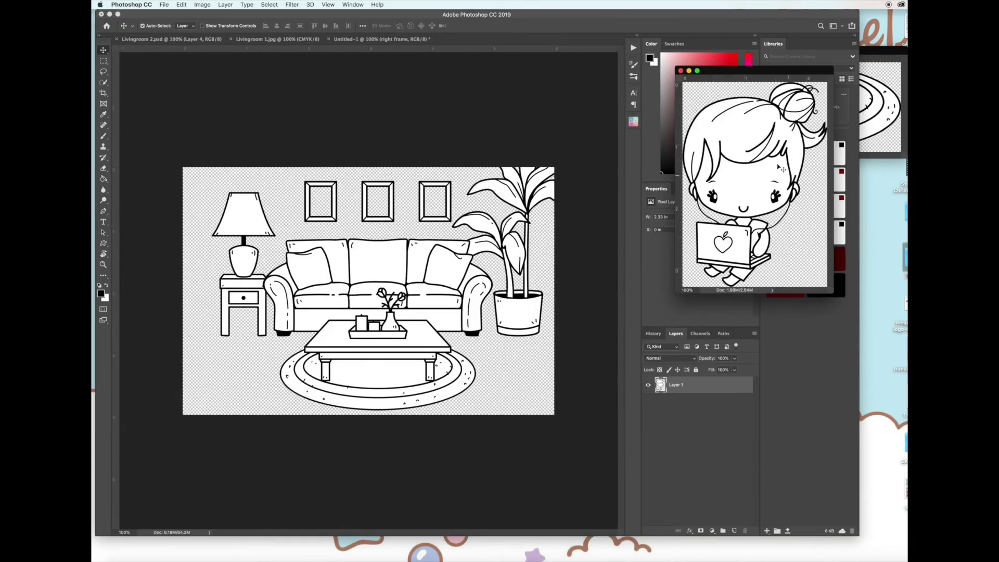
{"action": "left_click_drag", "start_coordinate": [766, 137], "coordinate": [448, 252]}
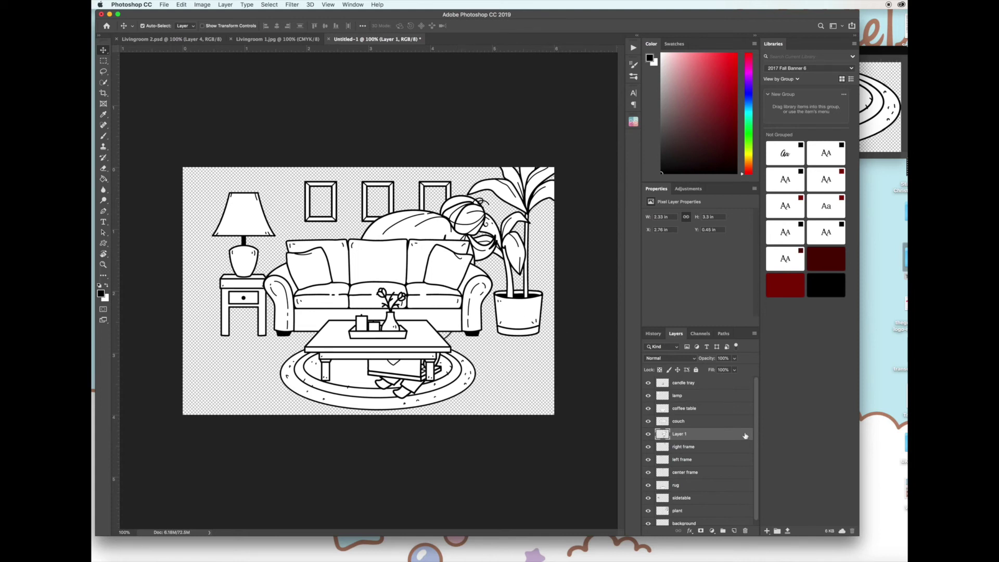
- Rename the girl's layer "Anya" and move it to the top of the layer stack, above candle tray
{"action": "double_click", "coordinate": [679, 434]}
{"action": "type", "text": "Ar"}
{"action": "key", "text": "Return"}
{"action": "left_click_drag", "start_coordinate": [708, 438], "coordinate": [710, 381]}
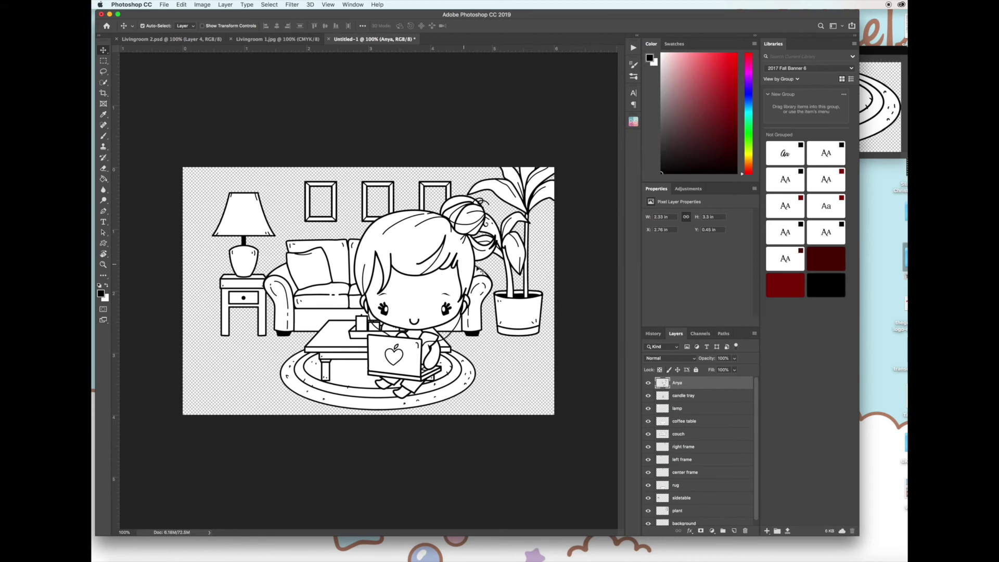
- Use Free Transform to shrink the girl to about 1.14 × 1.61 in and seat her on the couch's right cushion
{"action": "key", "text": "super+t"}
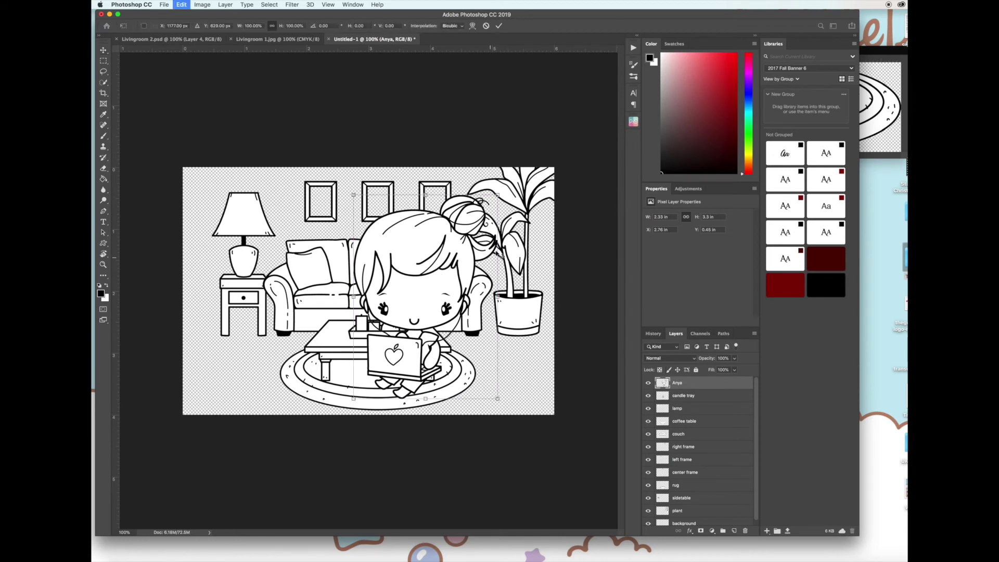
{"action": "left_click_drag", "start_coordinate": [495, 196], "coordinate": [423, 266]}
{"action": "left_click_drag", "start_coordinate": [405, 312], "coordinate": [445, 229]}
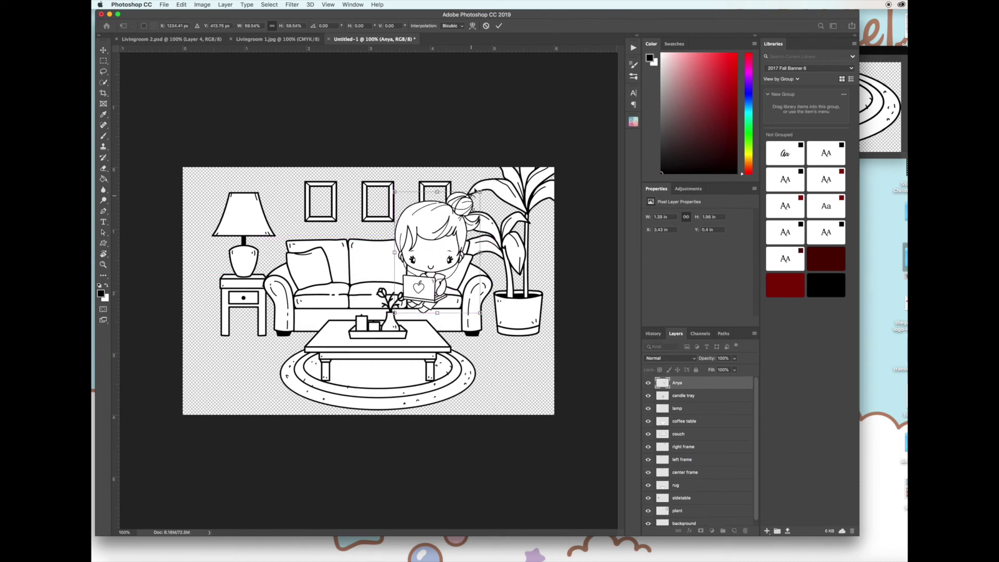
{"action": "left_click_drag", "start_coordinate": [479, 192], "coordinate": [440, 244]}
{"action": "key", "text": "Return"}
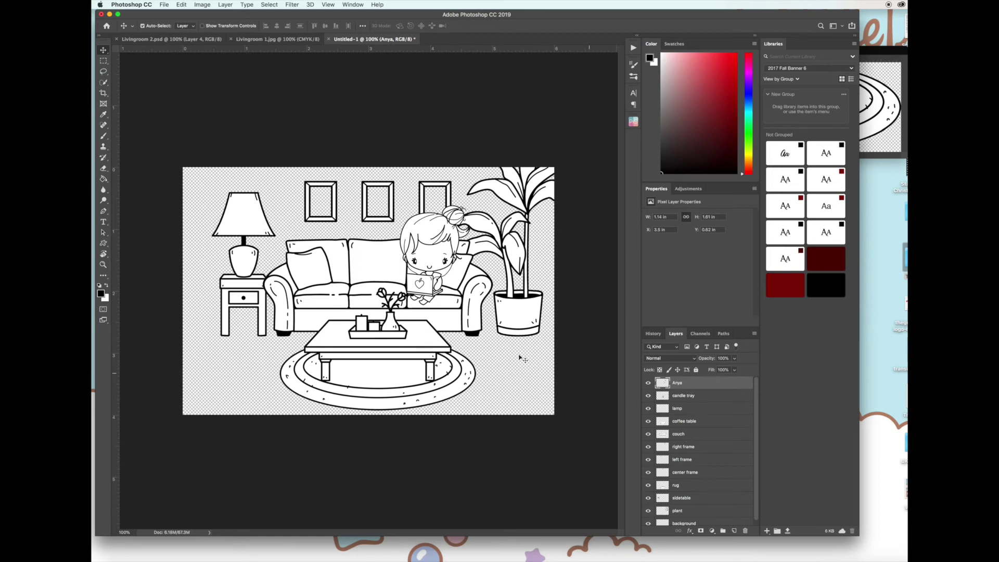
- Try enlarging the girl to about 1.57 × 2.22 in with Free Transform and moving her toward the couch's center
{"action": "key", "text": "ctrl+t"}
{"action": "left_click_drag", "start_coordinate": [470, 303], "coordinate": [478, 316]}
{"action": "left_click_drag", "start_coordinate": [423, 284], "coordinate": [401, 284]}
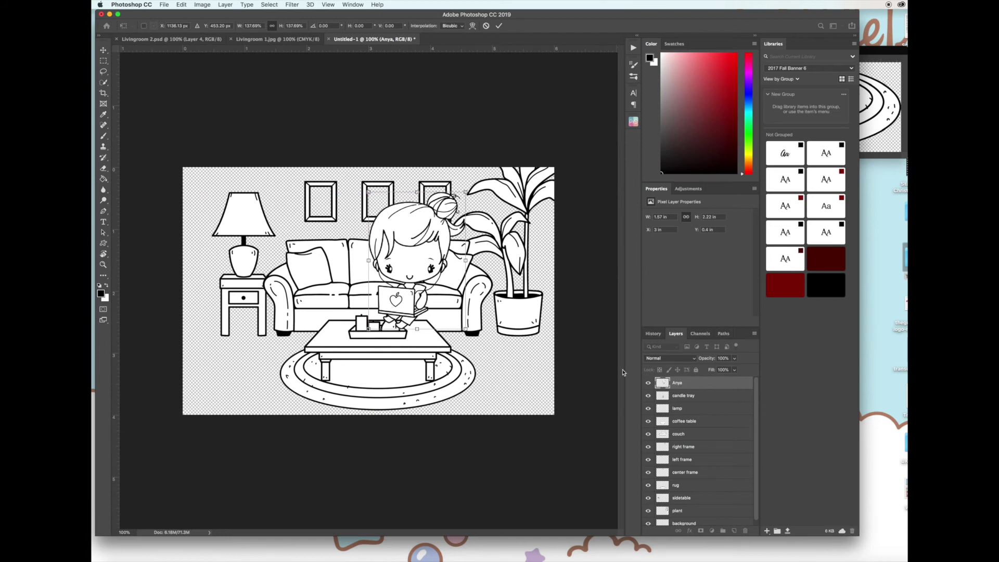
{"action": "key", "text": "Return"}
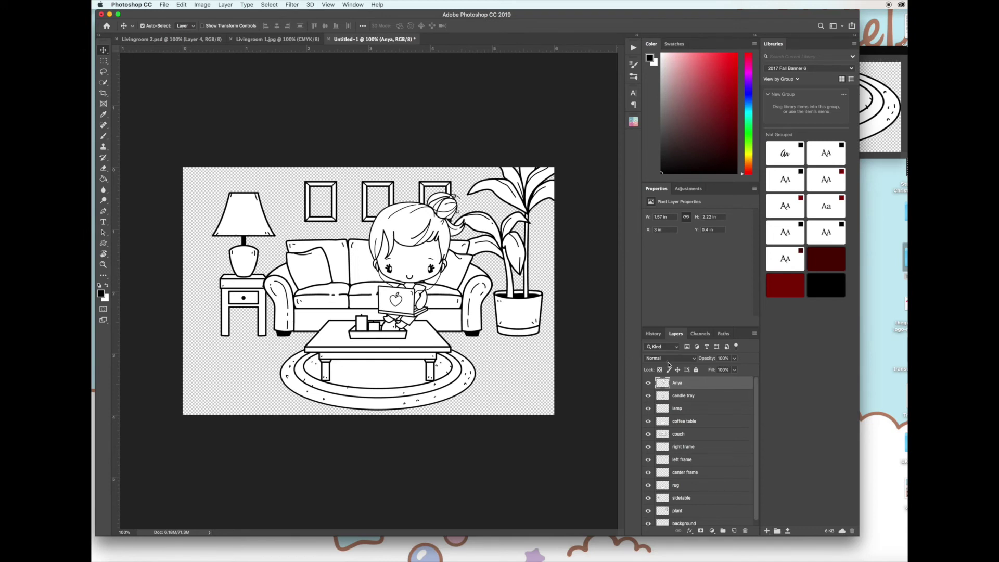
- Move the Anya layer down the stack so it sits between the coffee table and couch layers
{"action": "mouse_move", "coordinate": [688, 384]}
{"action": "left_mouse_down"}
{"action": "mouse_move", "coordinate": [692, 415]}
{"action": "mouse_move", "coordinate": [689, 384]}
{"action": "left_mouse_up"}
{"action": "double_click", "coordinate": [691, 385]}
{"action": "key", "text": "Escape"}
{"action": "left_click_drag", "start_coordinate": [689, 386], "coordinate": [687, 433]}
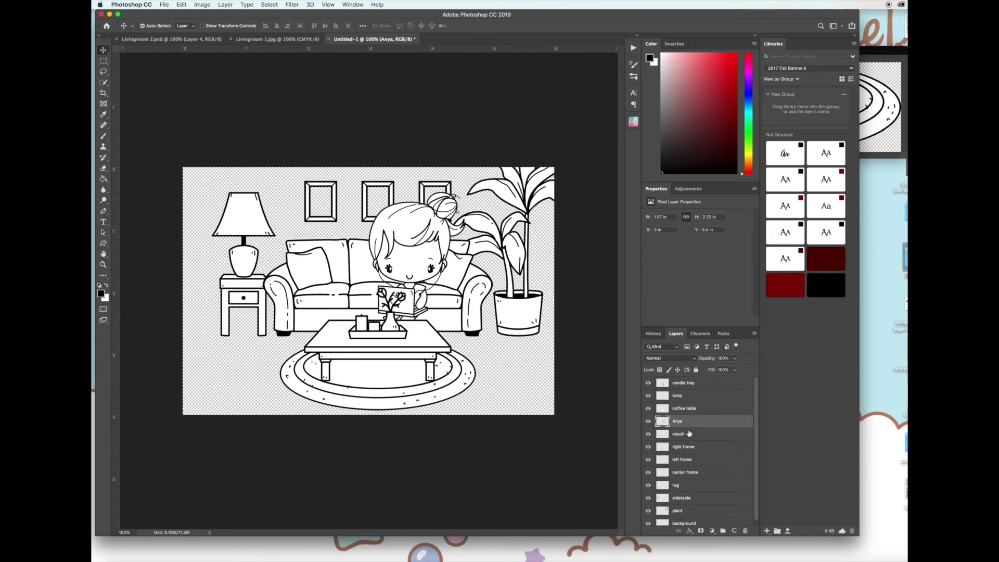
- Scale the girl down to about 1.24 × 1.75 in and seat her on the couch's right cushion
{"action": "left_click_drag", "start_coordinate": [406, 313], "coordinate": [456, 302]}
{"action": "key", "text": "super+t"}
{"action": "left_click_drag", "start_coordinate": [491, 176], "coordinate": [463, 214]}
{"action": "left_click_drag", "start_coordinate": [422, 271], "coordinate": [421, 262]}
{"action": "left_click_drag", "start_coordinate": [463, 304], "coordinate": [477, 324]}
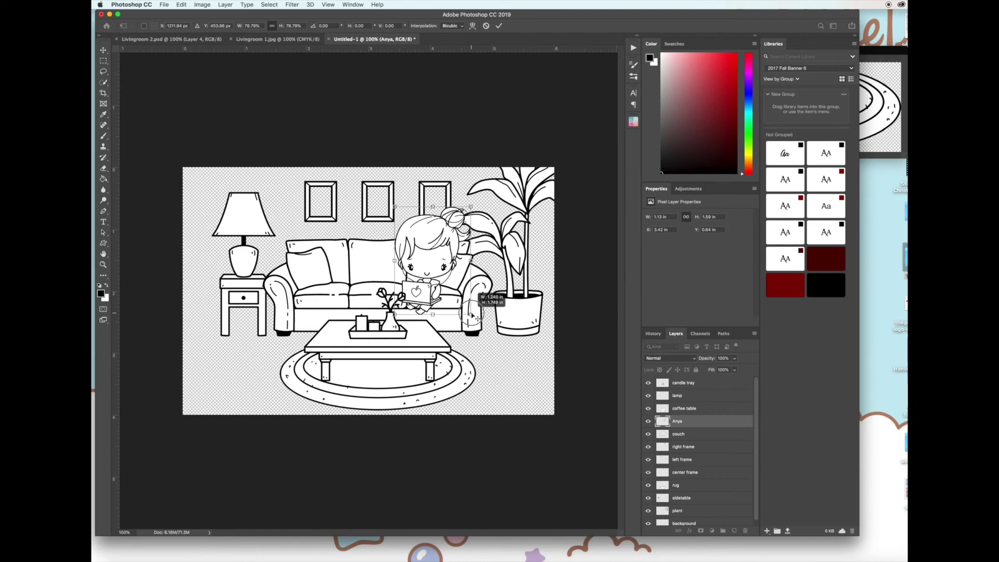
{"action": "key", "text": "Return"}
{"action": "left_click_drag", "start_coordinate": [424, 298], "coordinate": [418, 295]}
{"action": "left_click", "coordinate": [397, 306]}
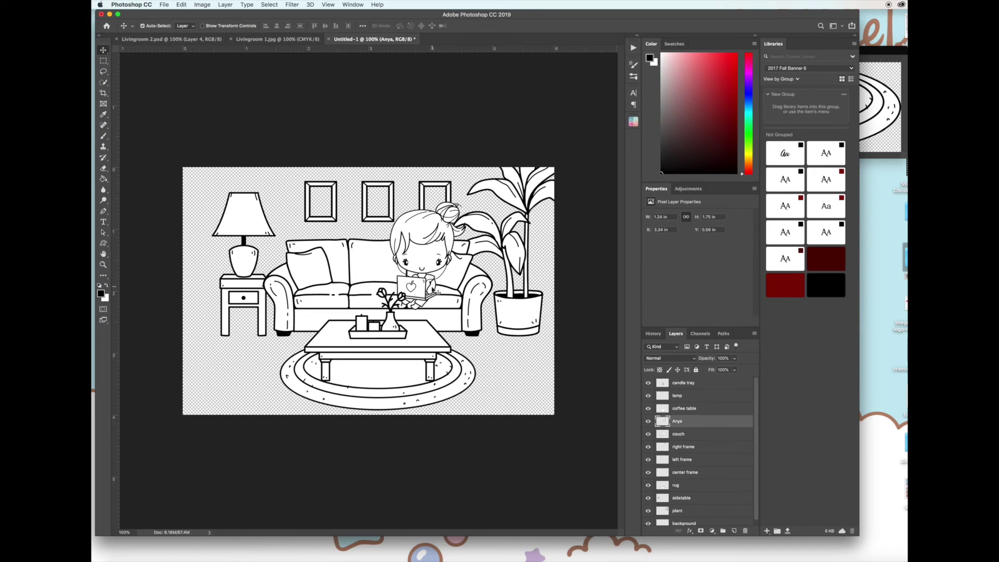
- Shrink the girl further to about 1.14 × 1.61 in and nudge her slightly right on the couch
{"action": "left_click_drag", "start_coordinate": [420, 289], "coordinate": [428, 288]}
{"action": "key", "text": "super+t"}
{"action": "left_click_drag", "start_coordinate": [474, 202], "coordinate": [464, 209]}
{"action": "left_click_drag", "start_coordinate": [443, 258], "coordinate": [445, 259]}
{"action": "key", "text": "Return"}
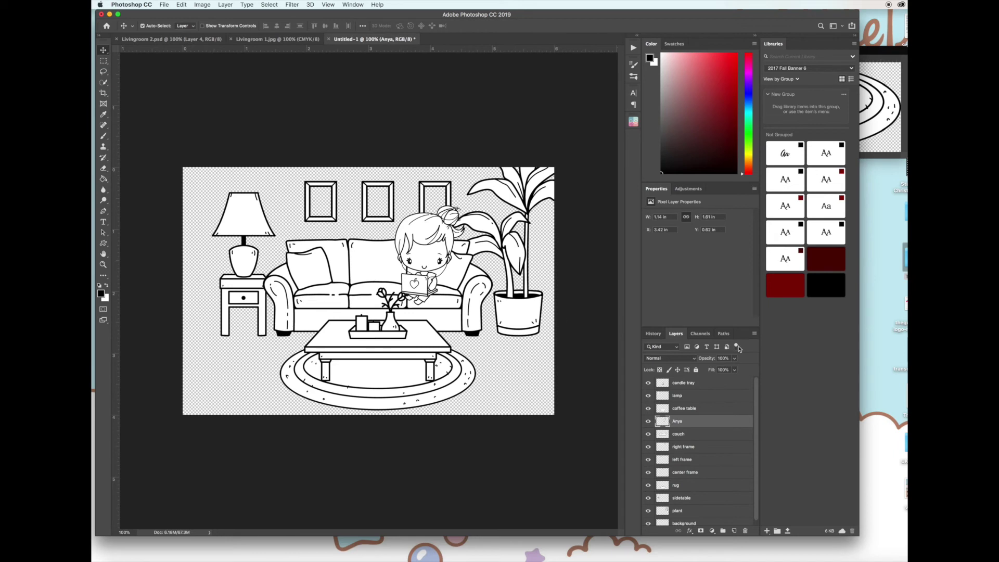
- Open HFH-Ian.png from the TGF Files folder, float its window, and copy the boy with the mug into the composition
{"action": "left_click", "coordinate": [163, 5]}
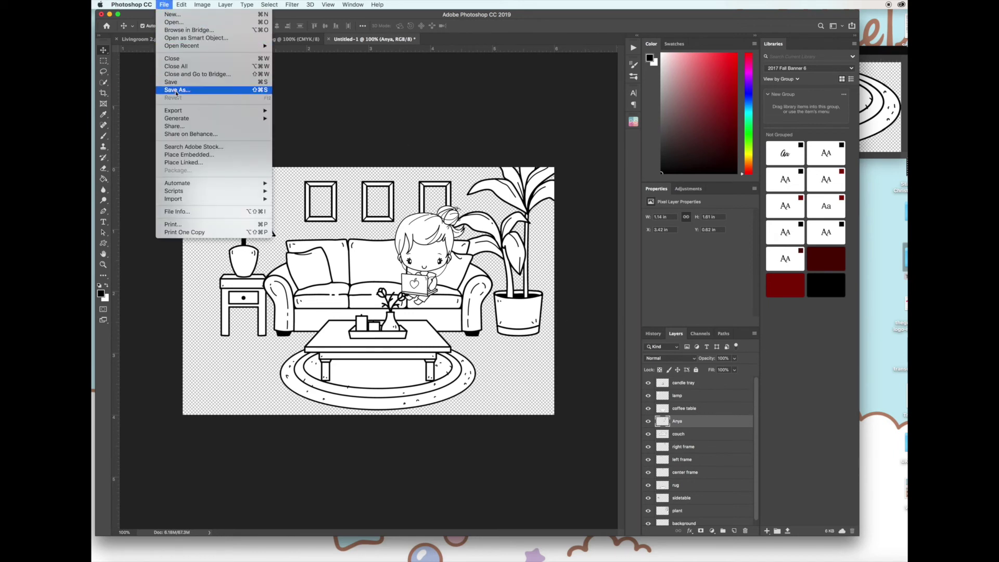
{"action": "left_click", "coordinate": [174, 22]}
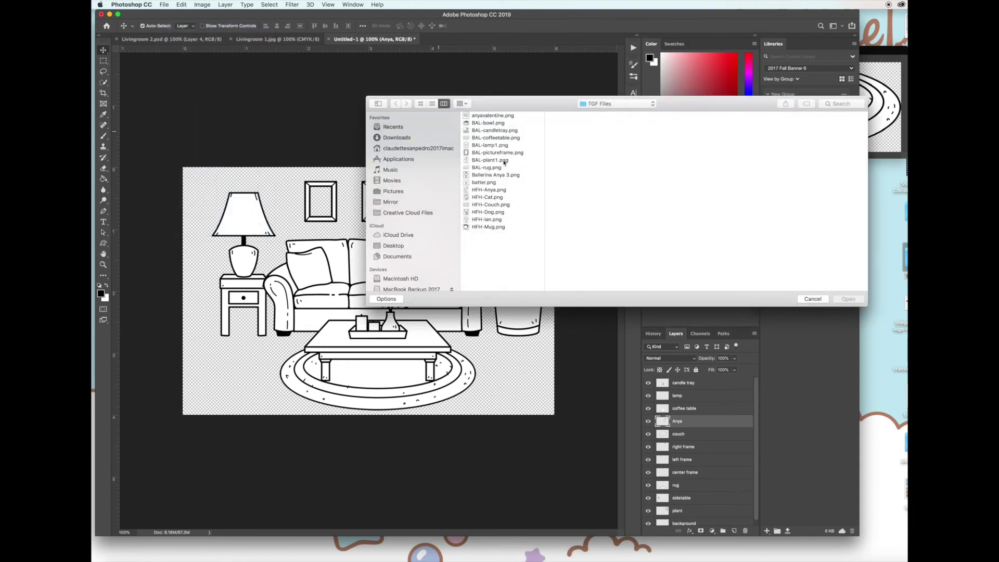
{"action": "left_click", "coordinate": [501, 222]}
{"action": "left_click", "coordinate": [848, 300]}
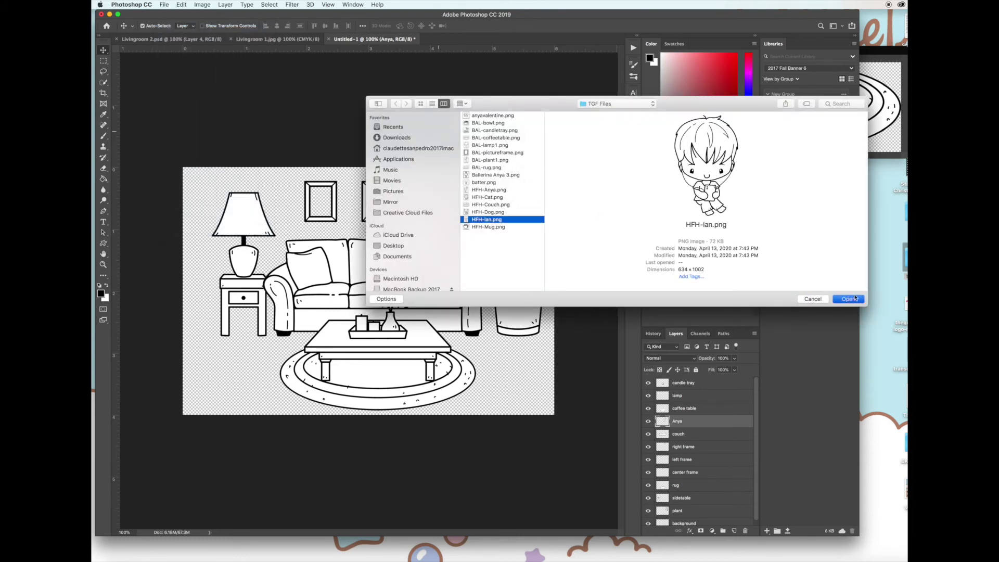
{"action": "left_click_drag", "start_coordinate": [471, 40], "coordinate": [779, 56]}
{"action": "left_click_drag", "start_coordinate": [821, 127], "coordinate": [357, 229]}
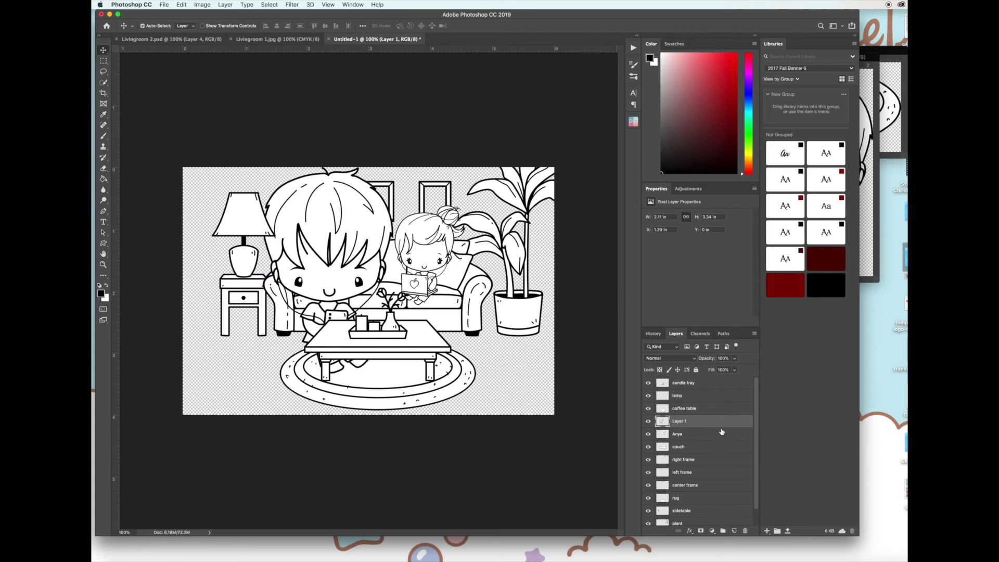
- Use Free Transform to shrink the boy to about 1.07 × 1.69 in and seat him on the couch's left side
{"action": "key", "text": "super+t"}
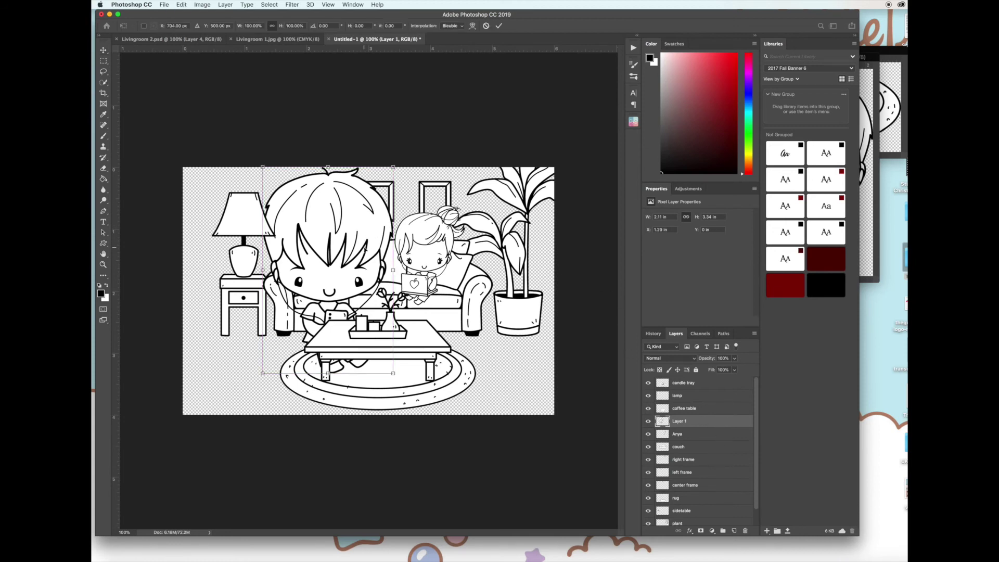
{"action": "left_click_drag", "start_coordinate": [264, 165], "coordinate": [338, 222]}
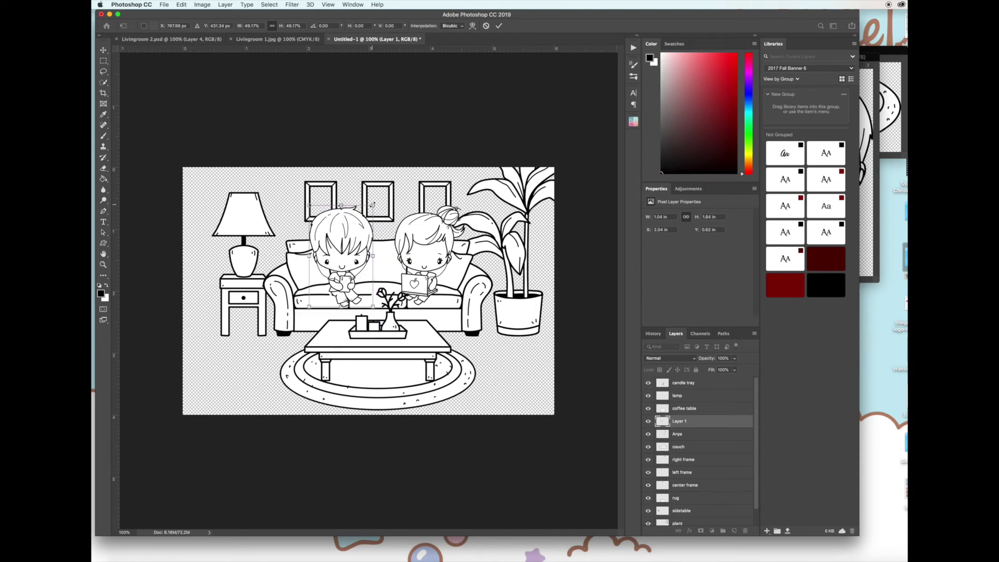
{"action": "left_click_drag", "start_coordinate": [373, 204], "coordinate": [374, 202]}
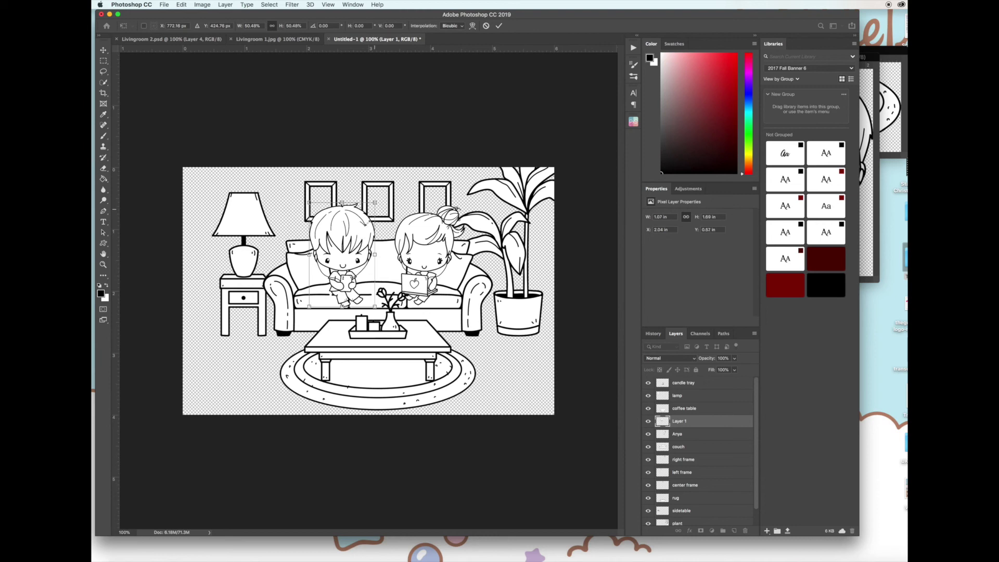
{"action": "key", "text": "Return"}
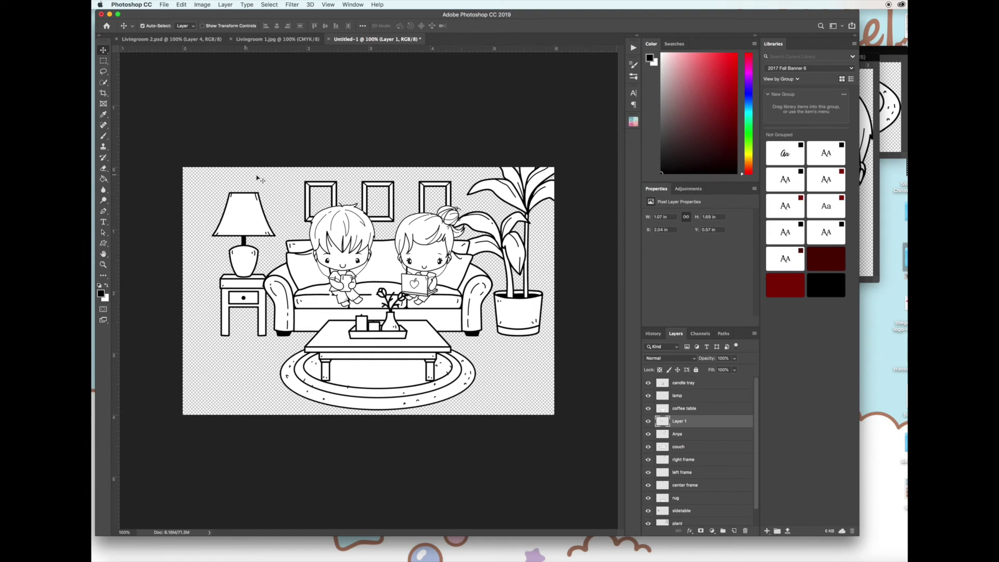
- Select all layers from candle tray down to plant and shift the whole scene about 0.24 in left
{"action": "left_click", "coordinate": [695, 388]}
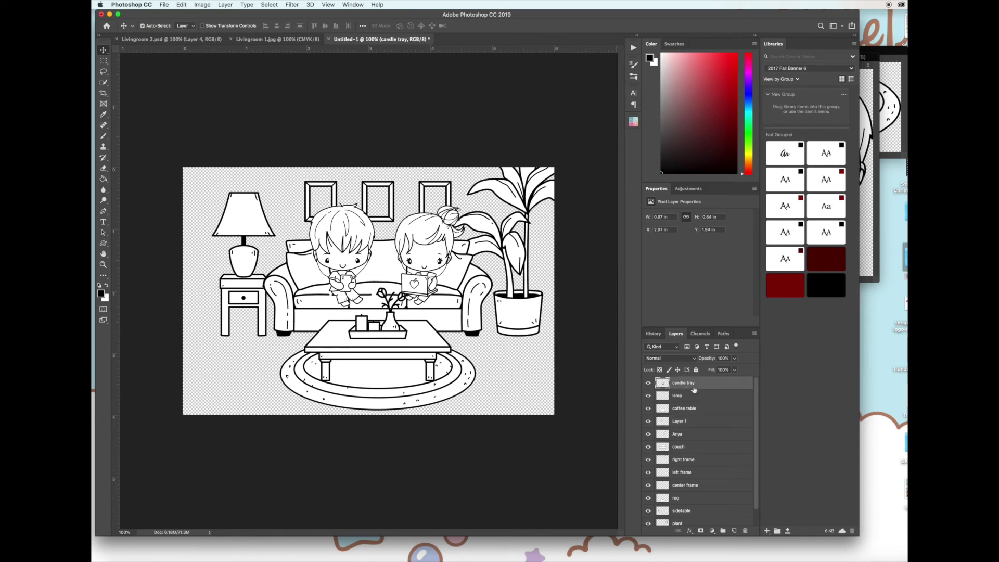
{"action": "scroll", "coordinate": [694, 392], "scroll_direction": "down", "scroll_amount": 1}
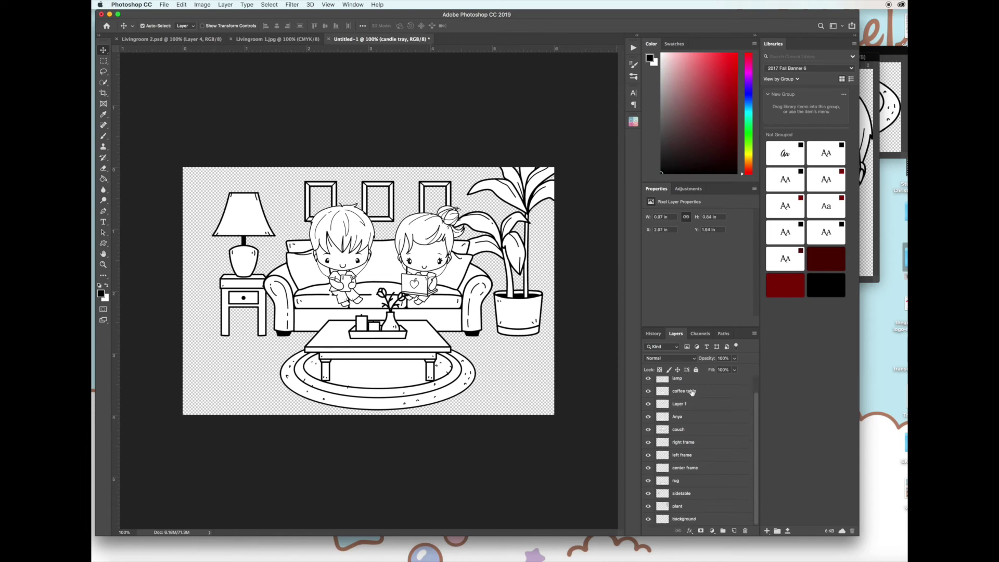
{"action": "left_click", "coordinate": [692, 507], "text": "shift"}
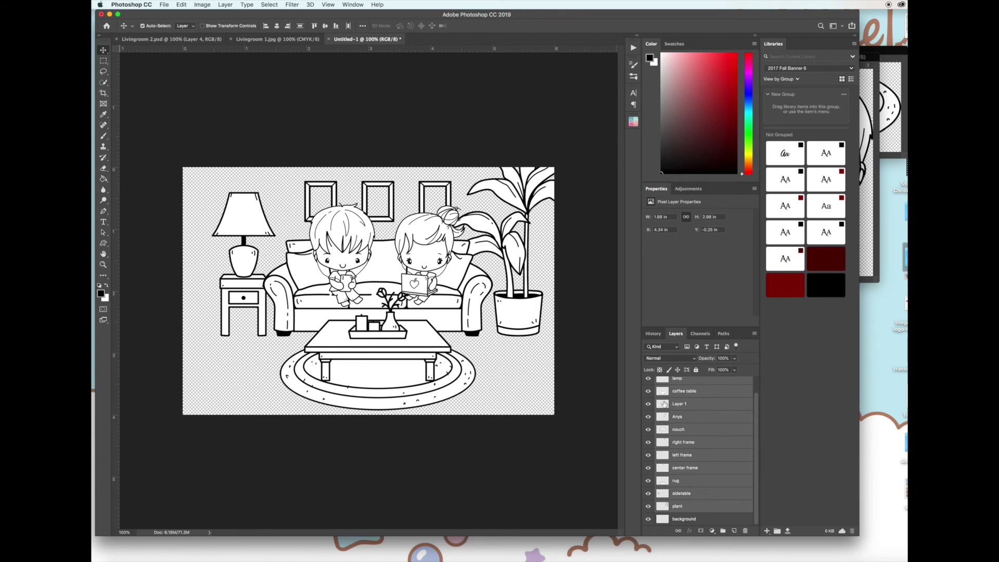
{"action": "scroll", "coordinate": [677, 382], "scroll_direction": "up", "scroll_amount": 2}
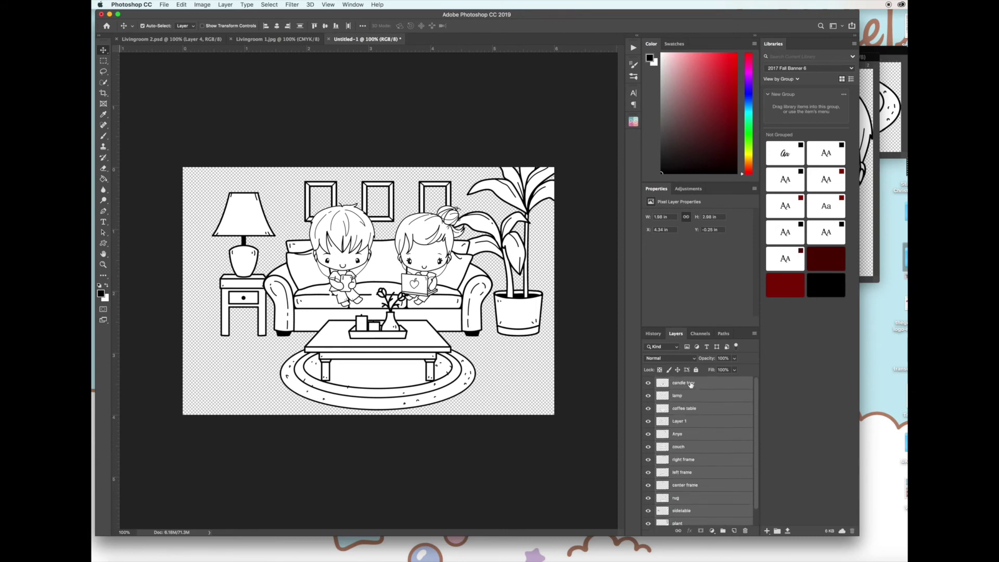
{"action": "left_click", "coordinate": [689, 384]}
{"action": "scroll", "coordinate": [696, 511], "scroll_direction": "down", "scroll_amount": 2}
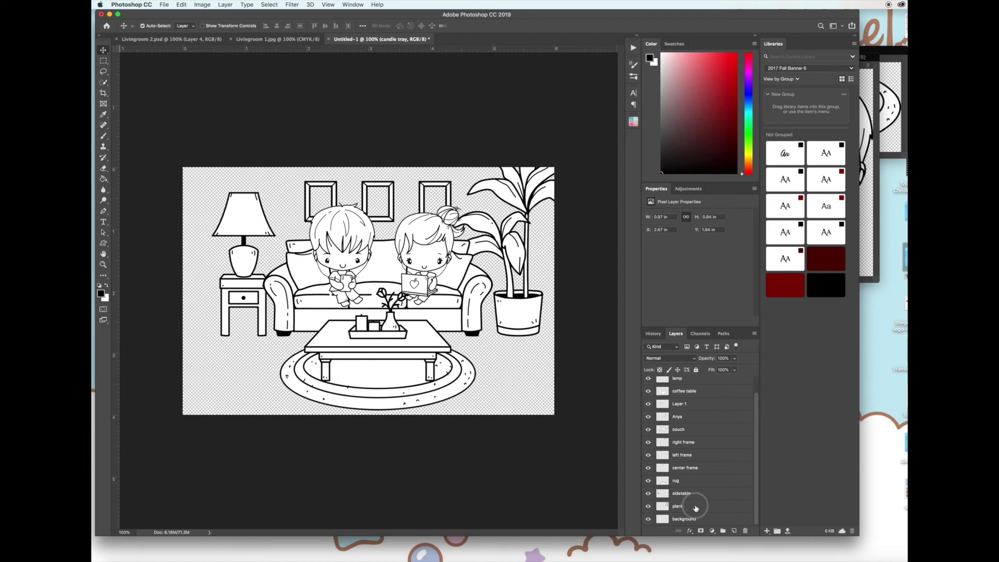
{"action": "left_click", "coordinate": [696, 507], "text": "shift"}
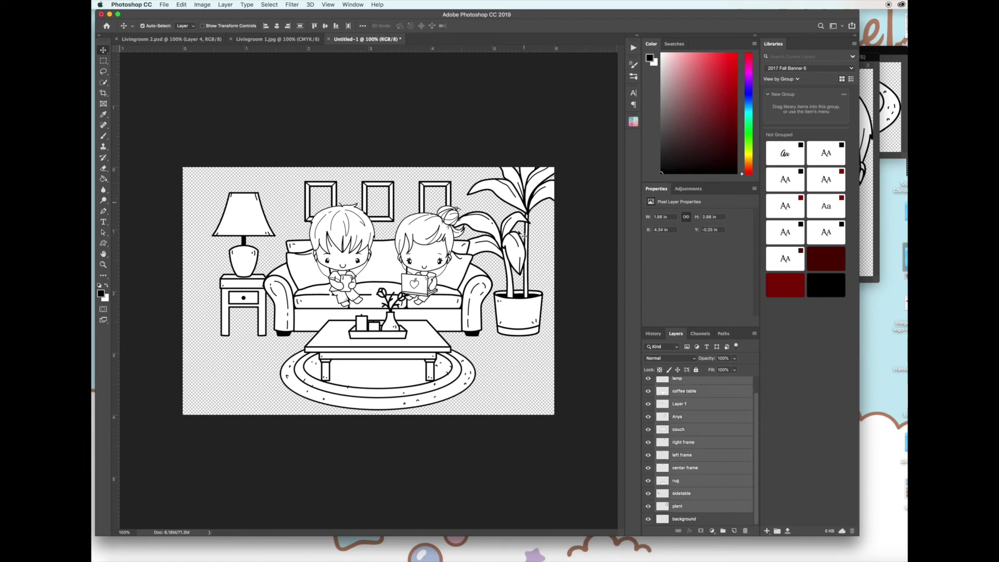
{"action": "left_click_drag", "start_coordinate": [509, 248], "coordinate": [503, 250]}
{"action": "left_click_drag", "start_coordinate": [496, 249], "coordinate": [496, 249]}
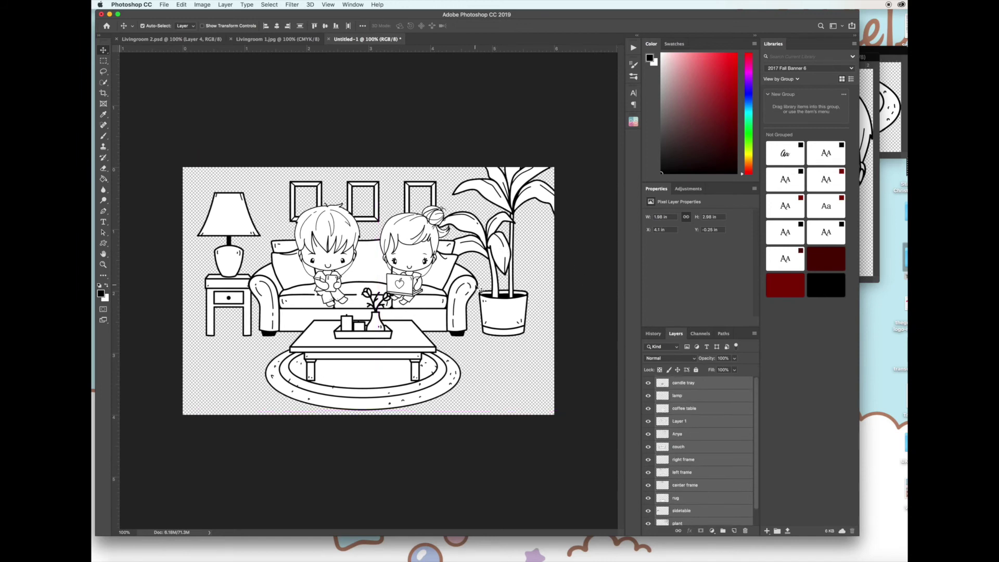
- Deselect the layers and move only the potted plant about 0.11 in right, away from the couch
{"action": "left_click", "coordinate": [539, 282]}
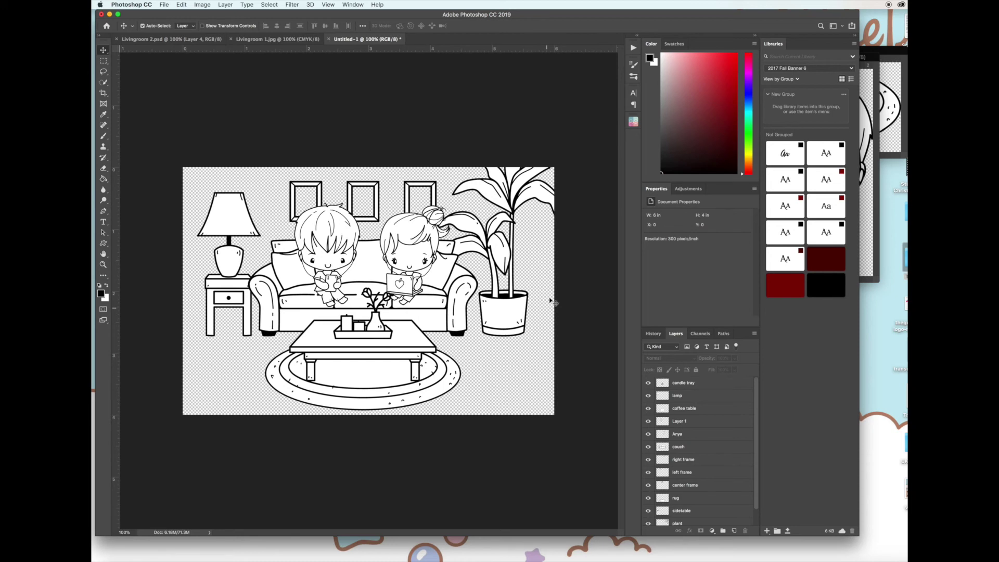
{"action": "left_click", "coordinate": [268, 5]}
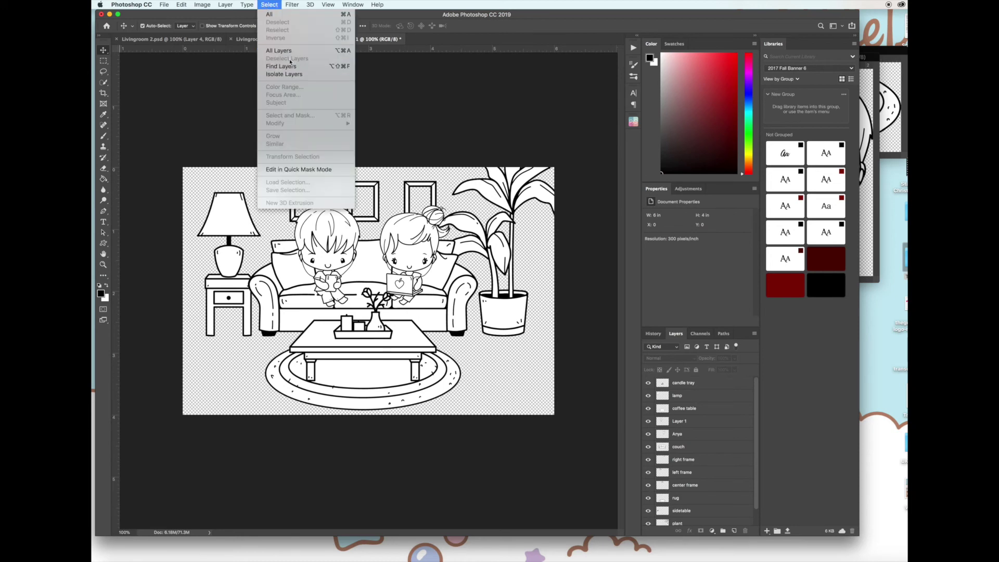
{"action": "left_click", "coordinate": [527, 306]}
{"action": "left_click_drag", "start_coordinate": [510, 312], "coordinate": [517, 313]}
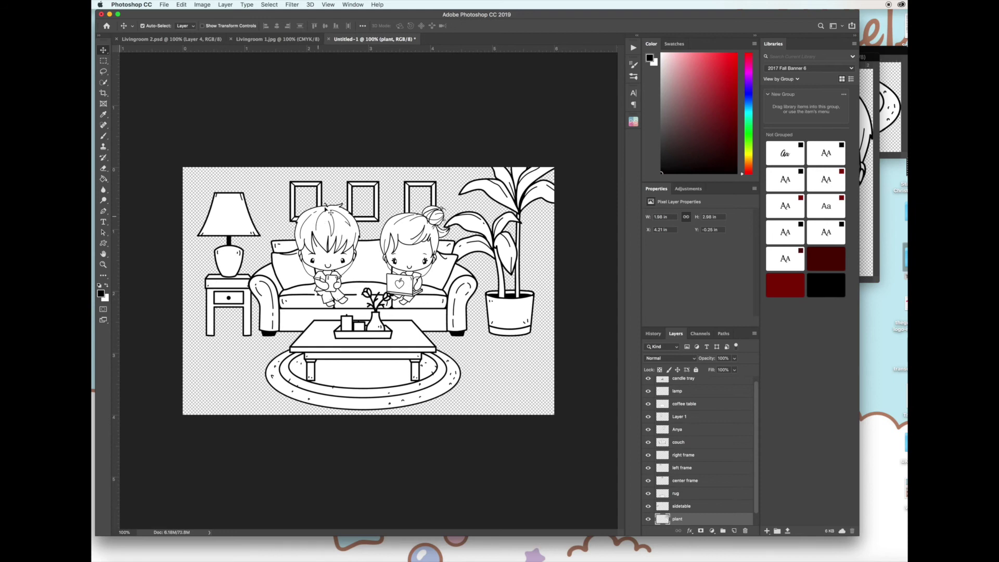
{"action": "scroll", "coordinate": [715, 436], "scroll_direction": "up", "scroll_amount": 1}
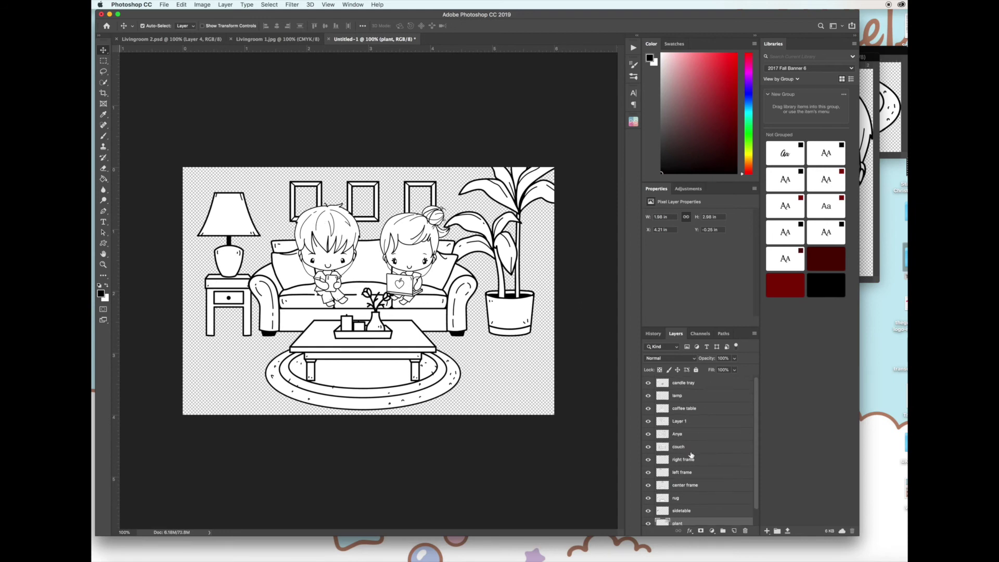
{"action": "scroll", "coordinate": [691, 456], "scroll_direction": "down", "scroll_amount": 1}
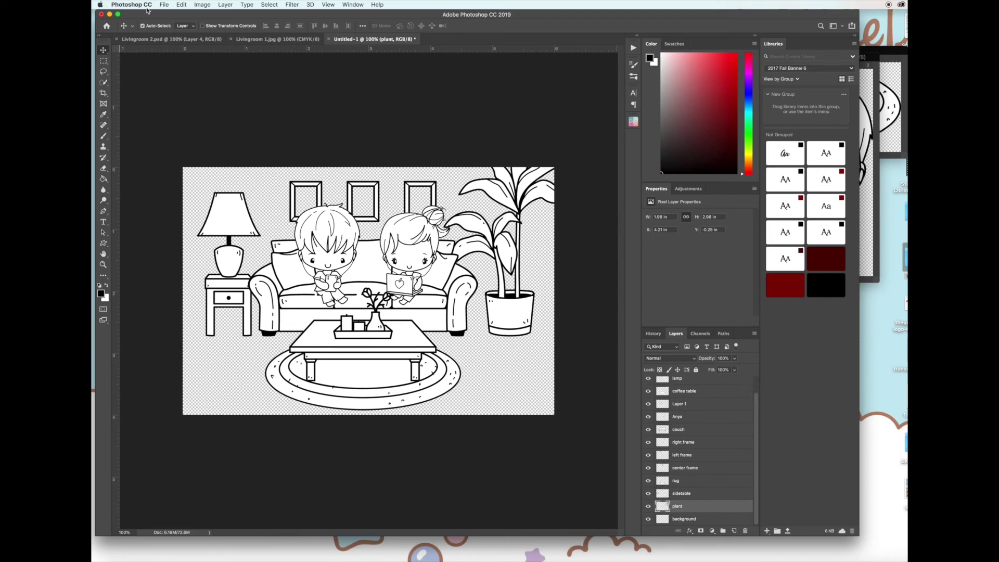
- Open anyavalentine.png from the TGF Files folder, float its window, and copy the couple holding a heart into the composition
{"action": "left_click", "coordinate": [164, 5]}
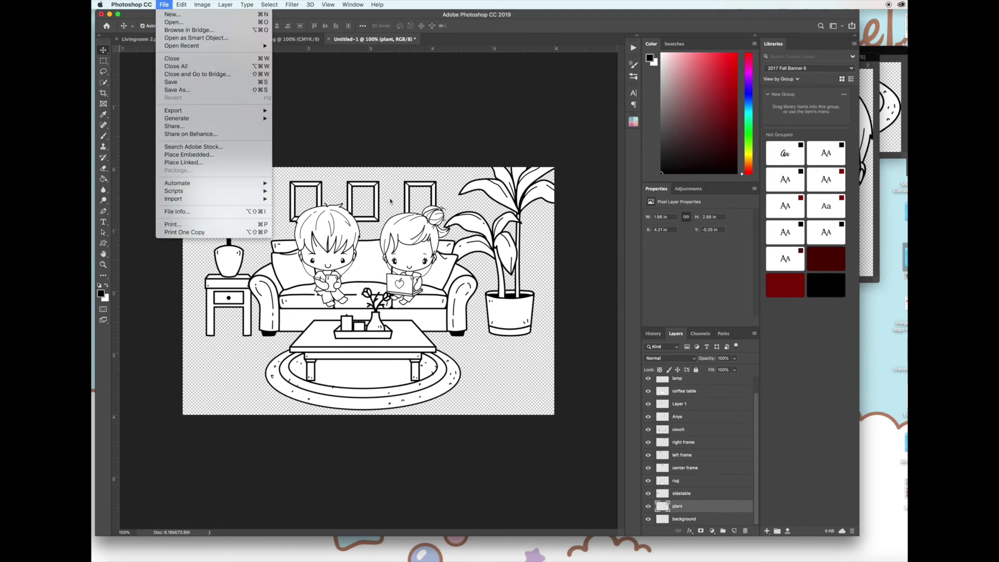
{"action": "left_click", "coordinate": [207, 23]}
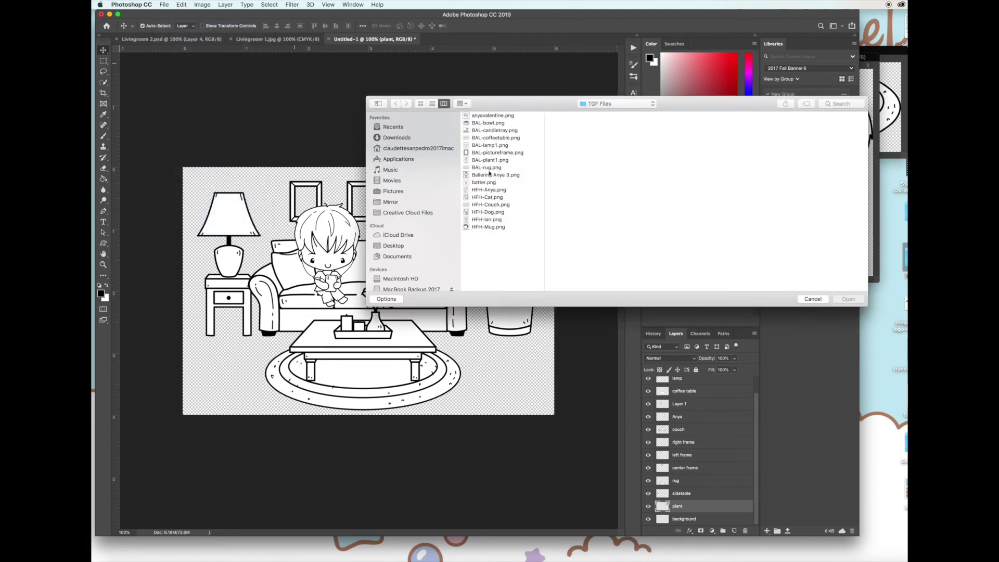
{"action": "left_click", "coordinate": [498, 117]}
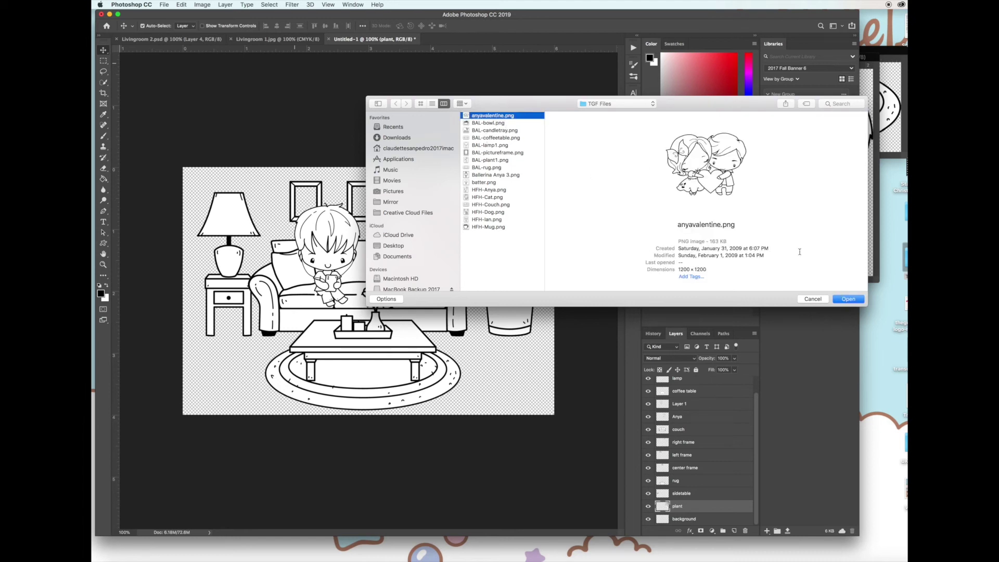
{"action": "left_click", "coordinate": [848, 299]}
{"action": "left_click_drag", "start_coordinate": [453, 39], "coordinate": [709, 45]}
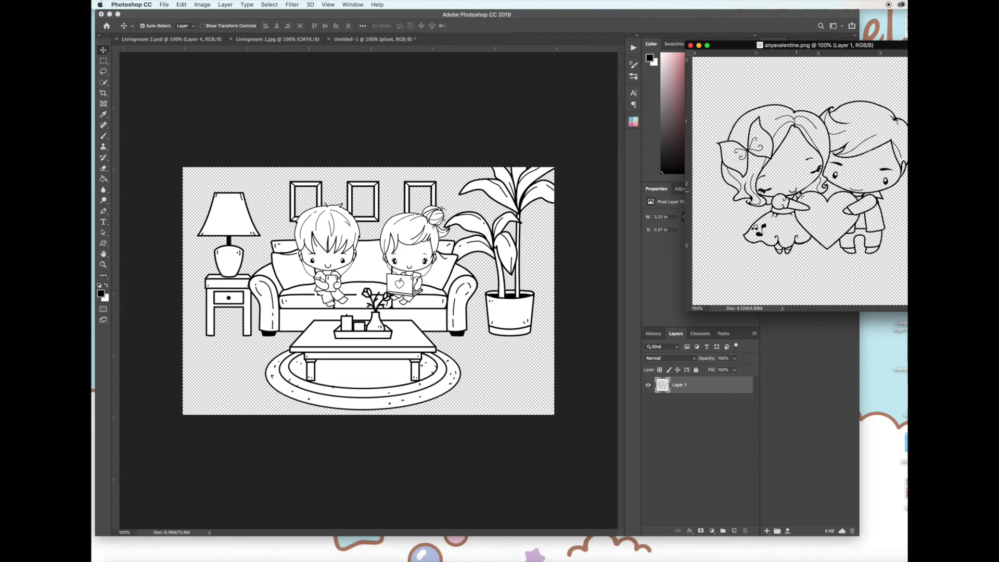
{"action": "mouse_move", "coordinate": [790, 162]}
{"action": "left_mouse_down"}
{"action": "mouse_move", "coordinate": [738, 182]}
{"action": "mouse_move", "coordinate": [343, 226]}
{"action": "left_mouse_up"}
{"action": "mouse_move", "coordinate": [799, 164]}
{"action": "left_mouse_down"}
{"action": "mouse_move", "coordinate": [605, 293]}
{"action": "mouse_move", "coordinate": [459, 317]}
{"action": "left_mouse_up"}
{"action": "mouse_move", "coordinate": [753, 155]}
{"action": "left_mouse_down"}
{"action": "mouse_move", "coordinate": [557, 196]}
{"action": "mouse_move", "coordinate": [370, 218]}
{"action": "mouse_move", "coordinate": [380, 214]}
{"action": "left_mouse_up"}
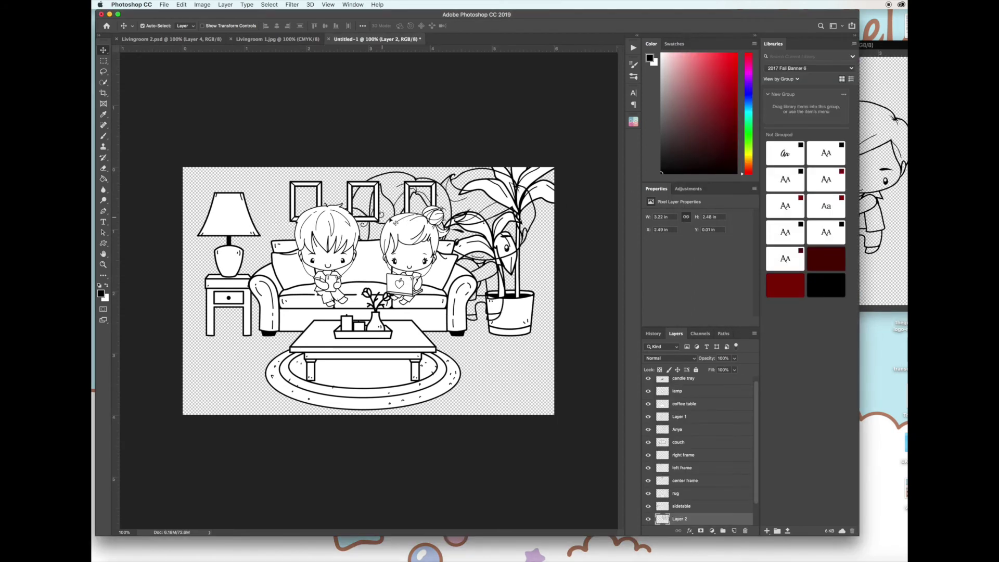
- Use Free Transform to shrink the couple to about 0.37 × 0.29 in and place it inside the center picture frame
{"action": "left_click_drag", "start_coordinate": [459, 191], "coordinate": [415, 191]}
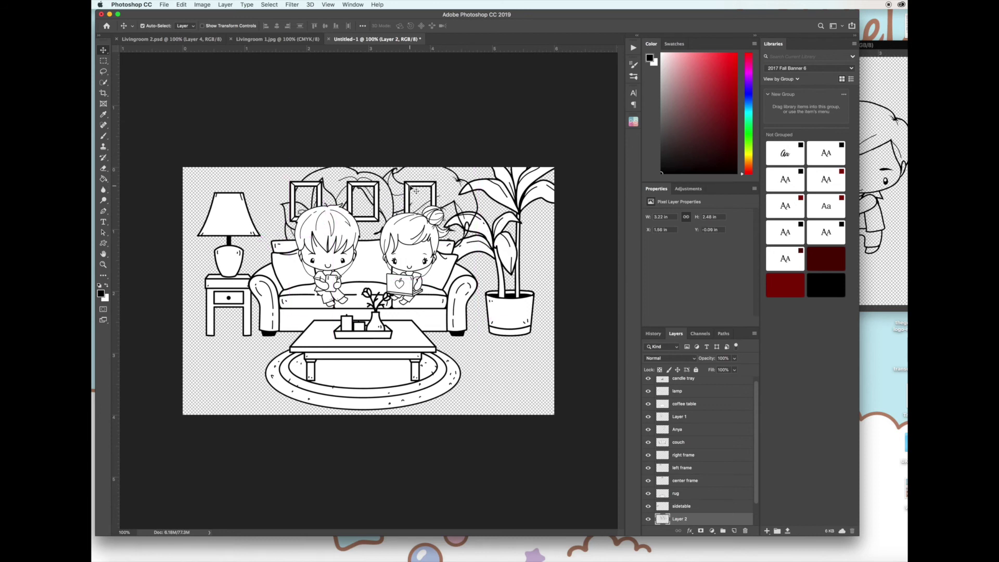
{"action": "key", "text": "super+t"}
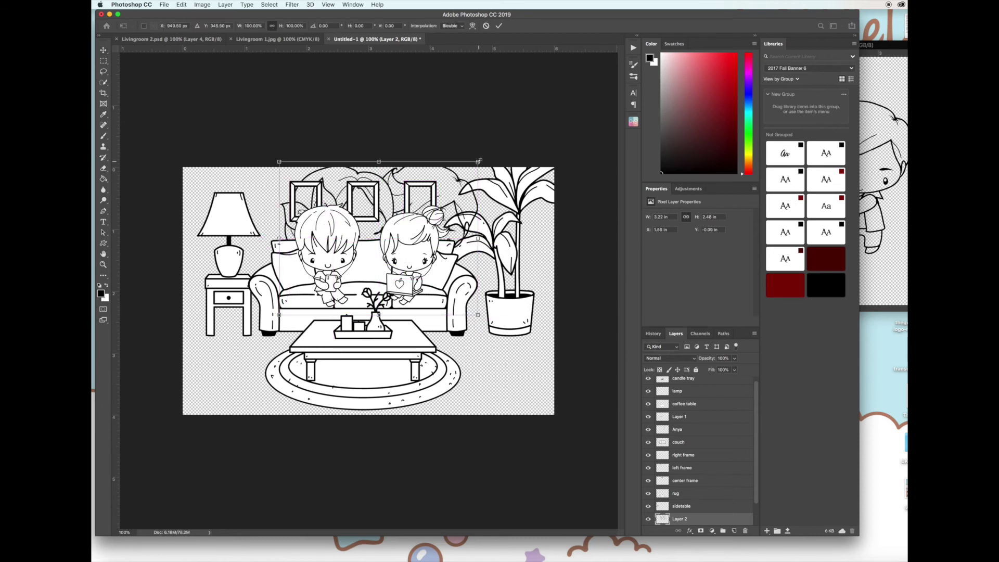
{"action": "left_click_drag", "start_coordinate": [478, 160], "coordinate": [388, 168]}
{"action": "left_click_drag", "start_coordinate": [419, 260], "coordinate": [376, 196]}
{"action": "key", "text": "Return"}
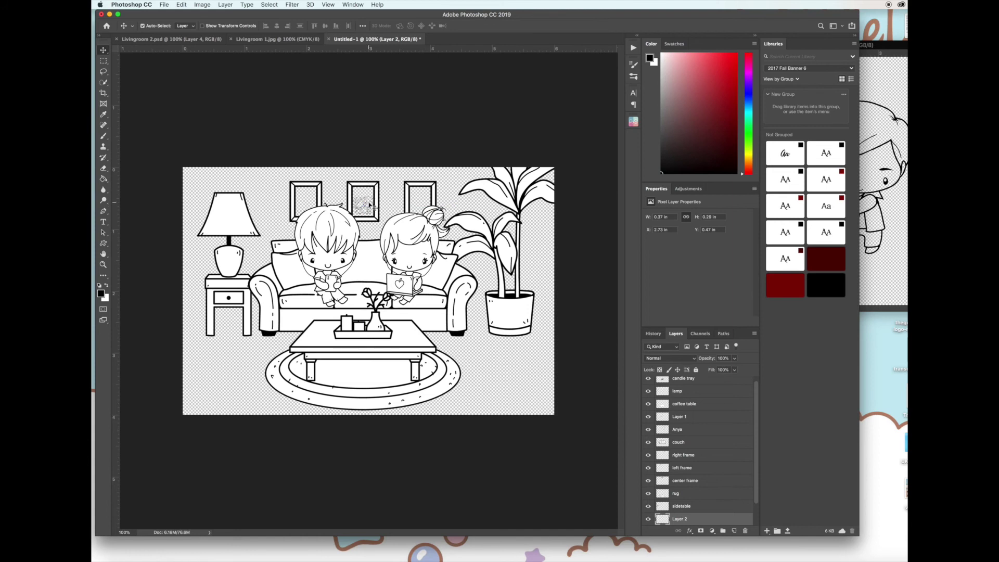
- Move the couple picture about 0.04 in up and 0.01 in left inside the center frame
{"action": "left_click", "coordinate": [391, 208]}
{"action": "key", "text": "super+equal"}
{"action": "key", "text": "super+equal"}
{"action": "scroll", "coordinate": [391, 209], "scroll_direction": "up", "scroll_amount": 10}
{"action": "scroll", "coordinate": [391, 208], "scroll_direction": "down", "scroll_amount": 1}
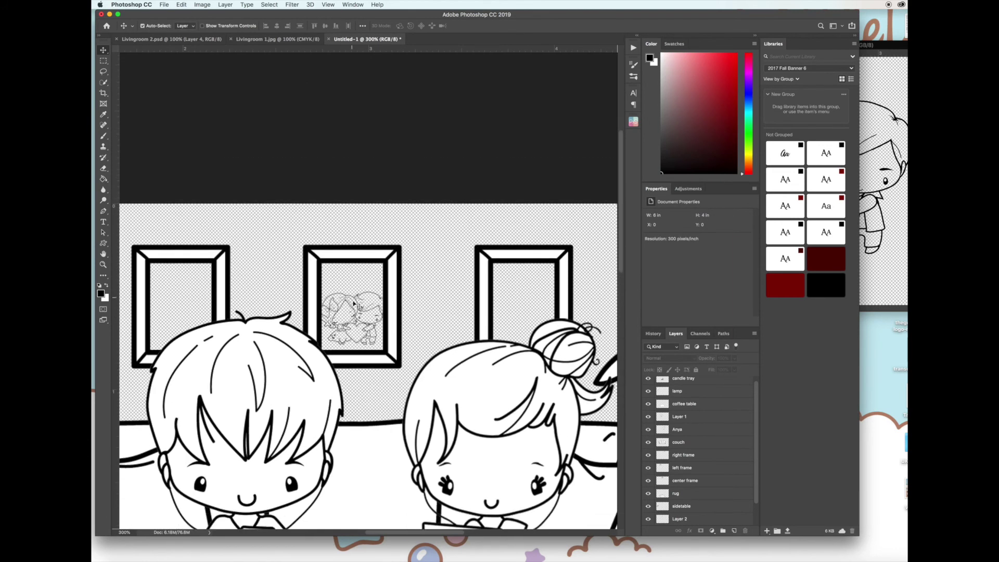
{"action": "left_click_drag", "start_coordinate": [346, 302], "coordinate": [345, 295]}
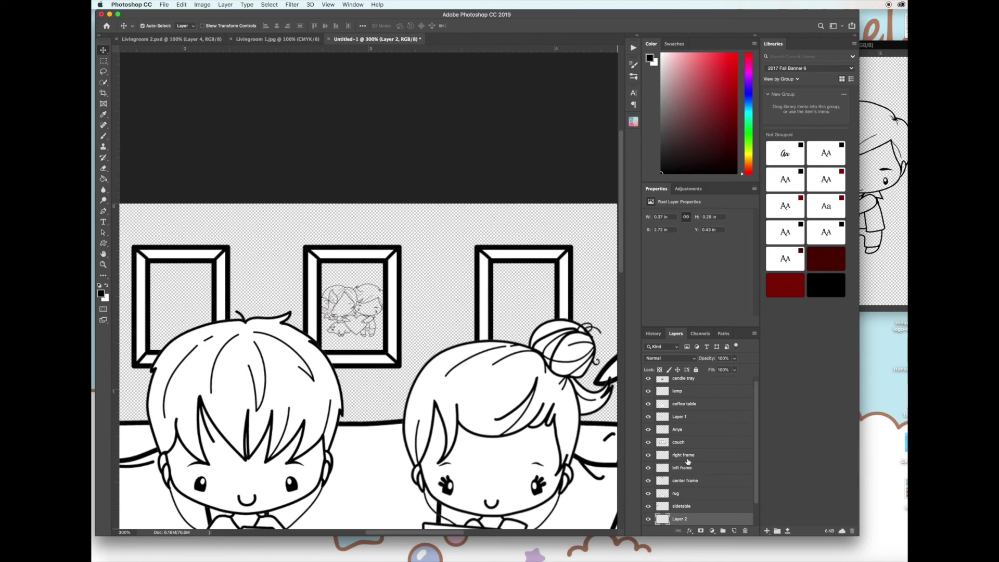
- Rename the couple's layer as Anya Sweetheart and place it between the center frame and rug layers
{"action": "scroll", "coordinate": [698, 462], "scroll_direction": "down", "scroll_amount": 2}
{"action": "double_click", "coordinate": [679, 493]}
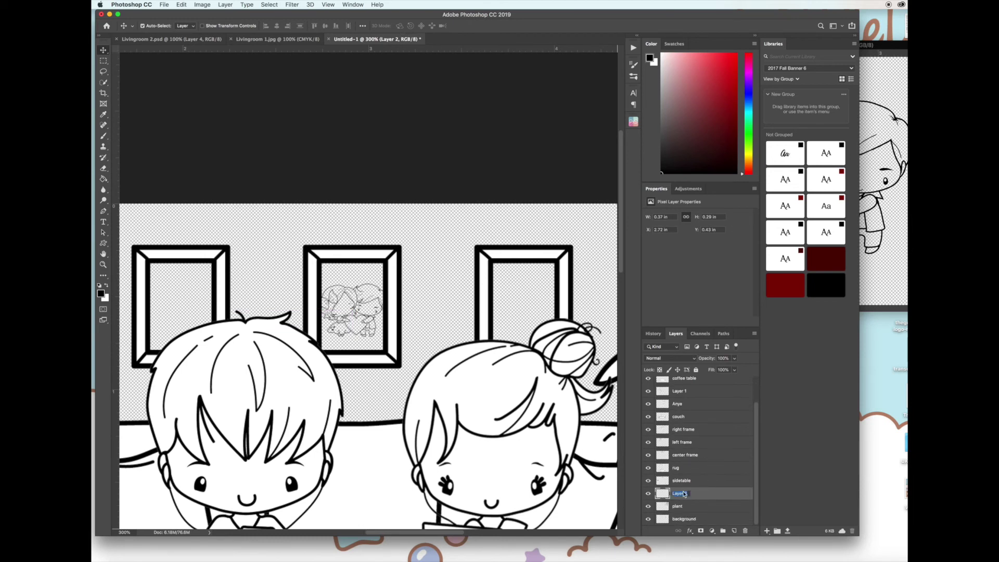
{"action": "type", "text": "a"}
{"action": "type", "text": "nya Sweetheart"}
{"action": "key", "text": "Return"}
{"action": "left_click", "coordinate": [706, 492]}
{"action": "left_click_drag", "start_coordinate": [706, 492], "coordinate": [708, 459]}
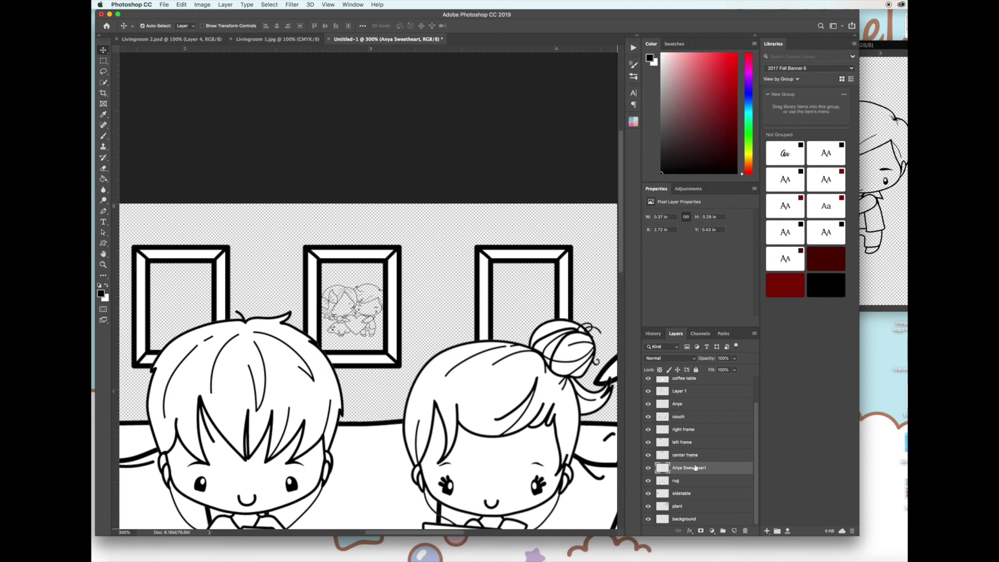
- Rename the layer of the boy on the couch as Ian
{"action": "left_click", "coordinate": [674, 393]}
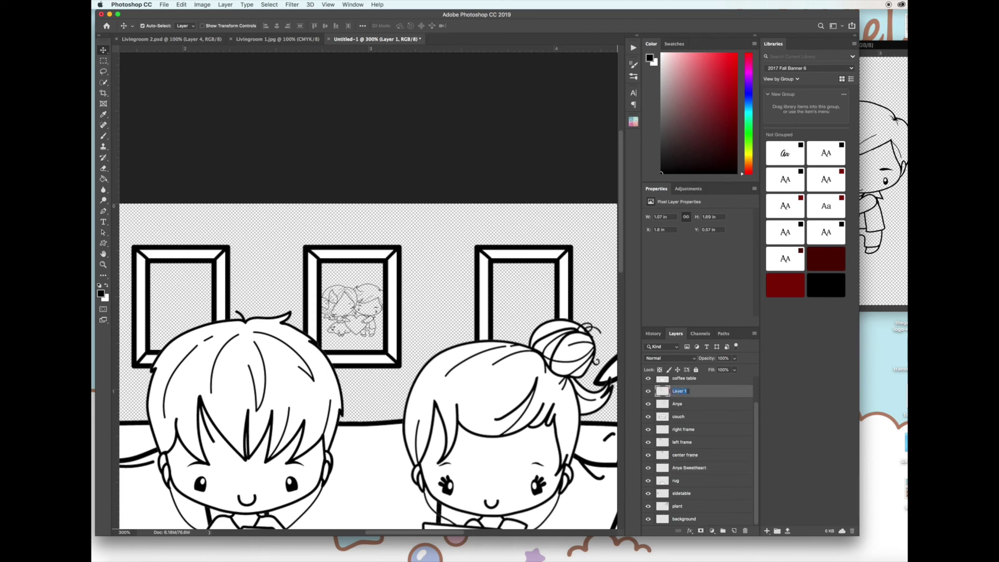
{"action": "key", "text": "BackSpace"}
{"action": "key", "text": "Return"}
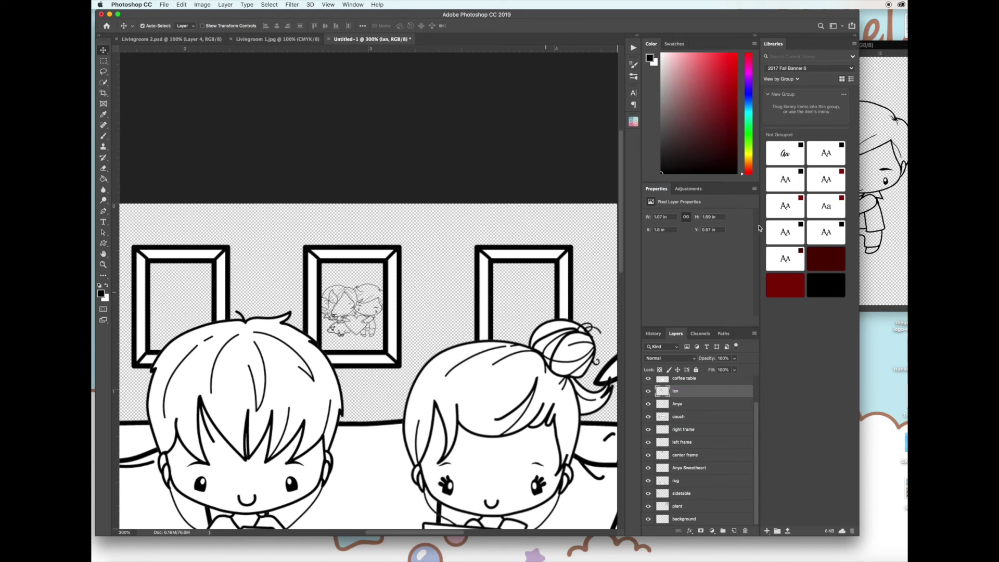
- Close the valentine source image, then open batter.png in a floating window and copy the batter into the composition
{"action": "left_click", "coordinate": [879, 193]}
{"action": "left_click", "coordinate": [691, 45]}
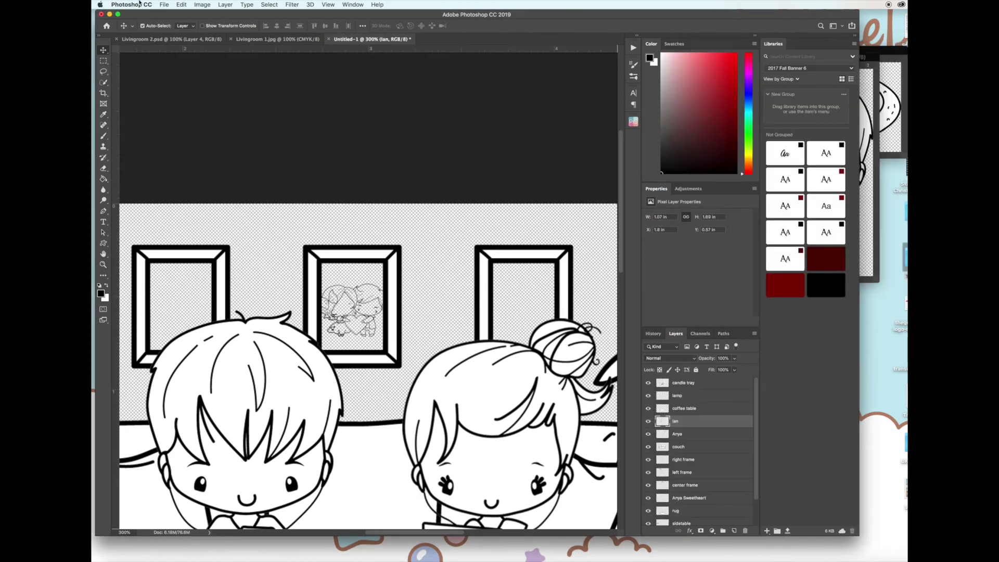
{"action": "left_click", "coordinate": [164, 5]}
{"action": "left_click", "coordinate": [175, 24]}
{"action": "left_click", "coordinate": [489, 182]}
{"action": "left_click", "coordinate": [848, 299]}
{"action": "left_click_drag", "start_coordinate": [468, 39], "coordinate": [714, 96]}
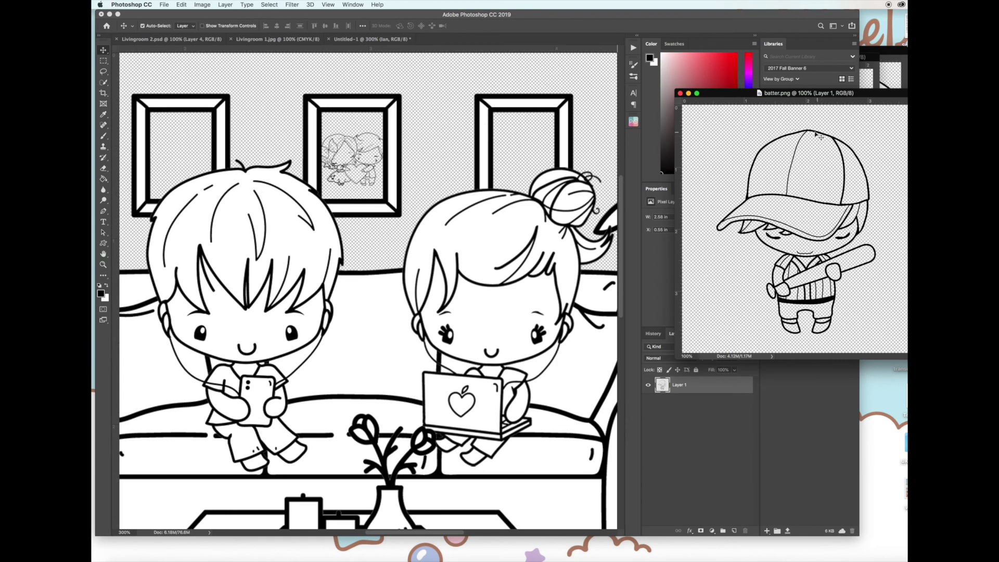
{"action": "left_click_drag", "start_coordinate": [815, 134], "coordinate": [547, 113]}
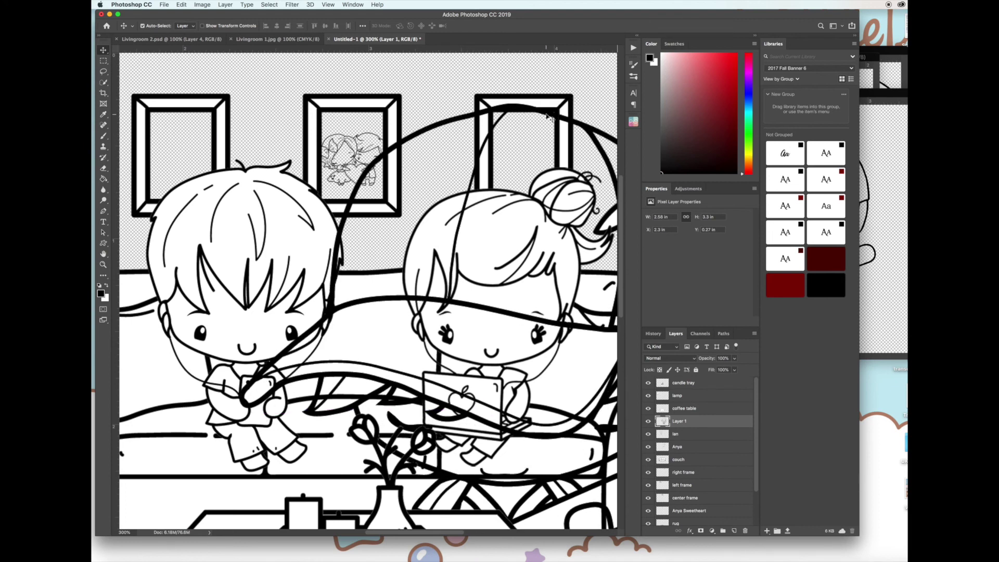
- Use Free Transform to shrink the batter to about 0.31 × 0.4 in and place it inside the right picture frame
{"action": "key", "text": "super+t"}
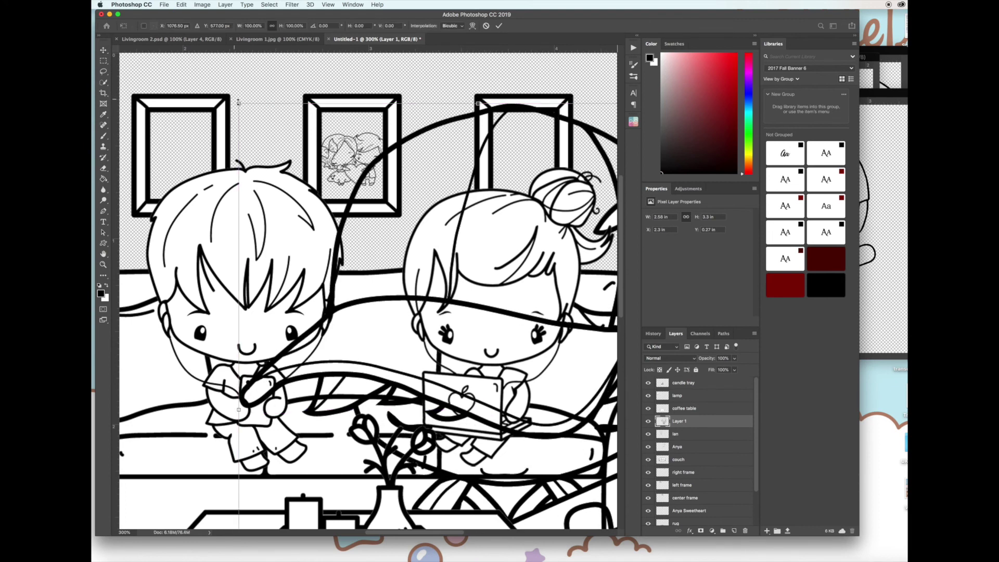
{"action": "left_click_drag", "start_coordinate": [237, 102], "coordinate": [415, 329]}
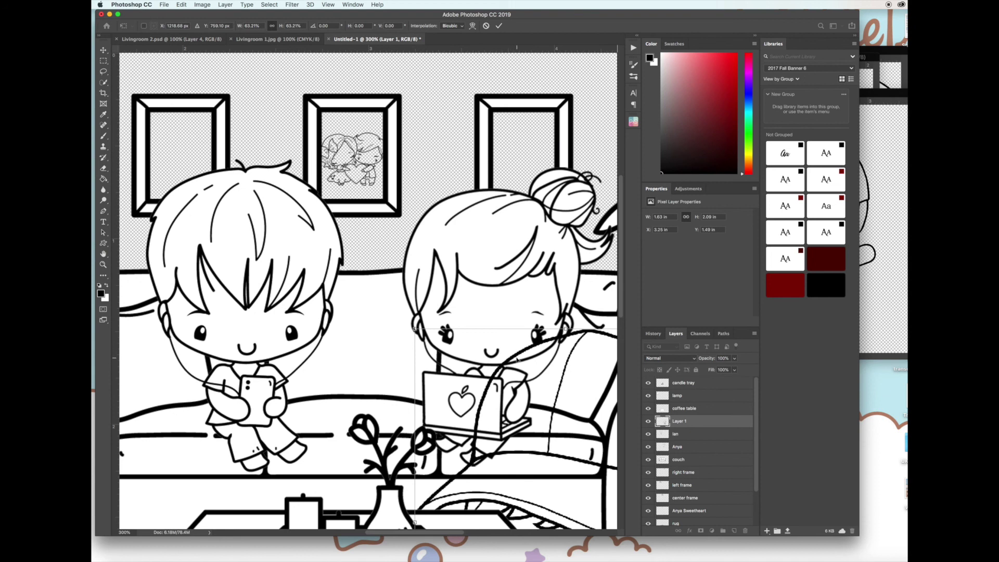
{"action": "left_click_drag", "start_coordinate": [514, 357], "coordinate": [390, 112]}
{"action": "left_click_drag", "start_coordinate": [290, 83], "coordinate": [539, 123]}
{"action": "key", "text": "Return"}
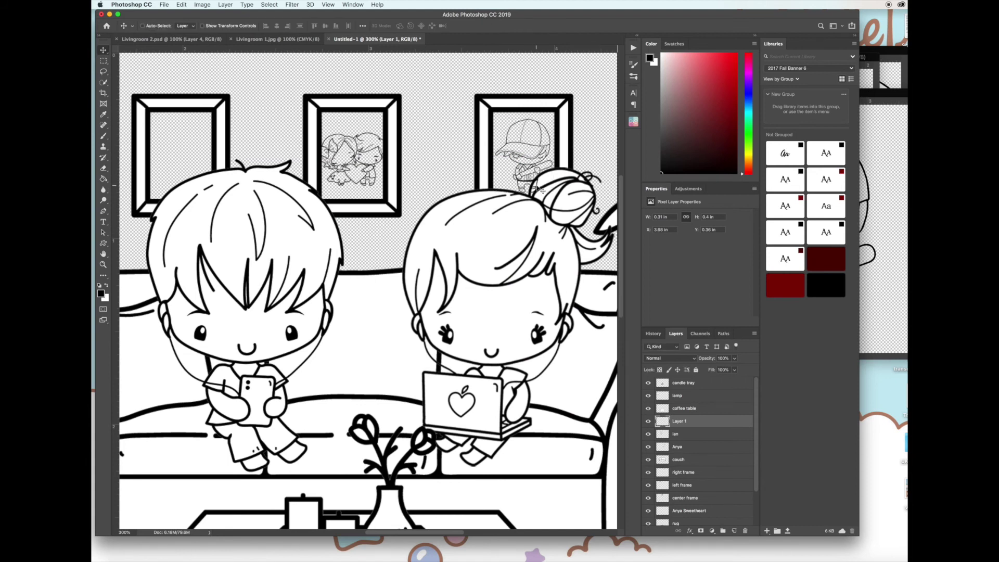
- Hide and show the Anya layer to examine how the batter fits inside the right picture frame
{"action": "scroll", "coordinate": [541, 191], "scroll_direction": "up", "scroll_amount": 2}
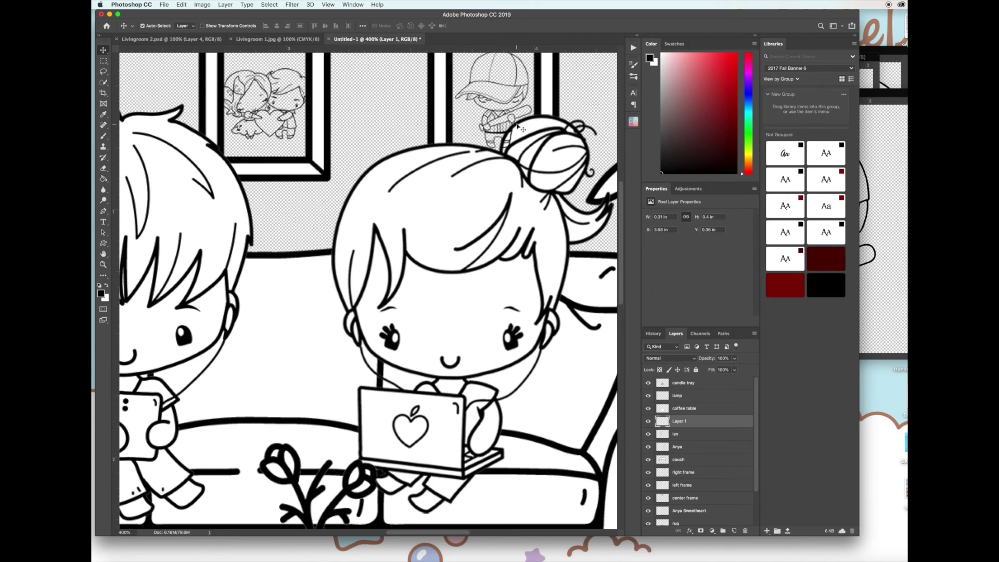
{"action": "left_click", "coordinate": [694, 447]}
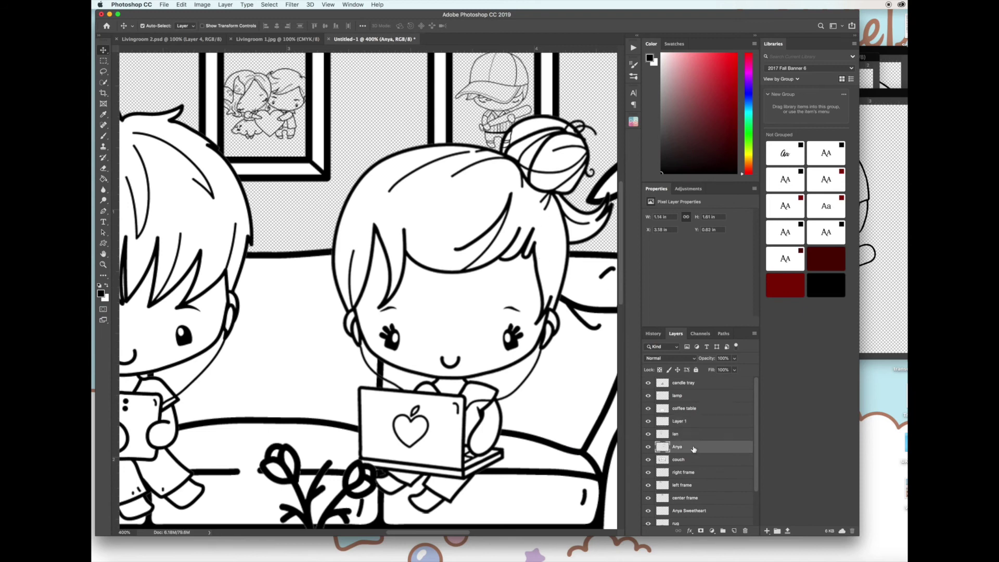
{"action": "left_click", "coordinate": [648, 447]}
{"action": "left_click", "coordinate": [648, 448]}
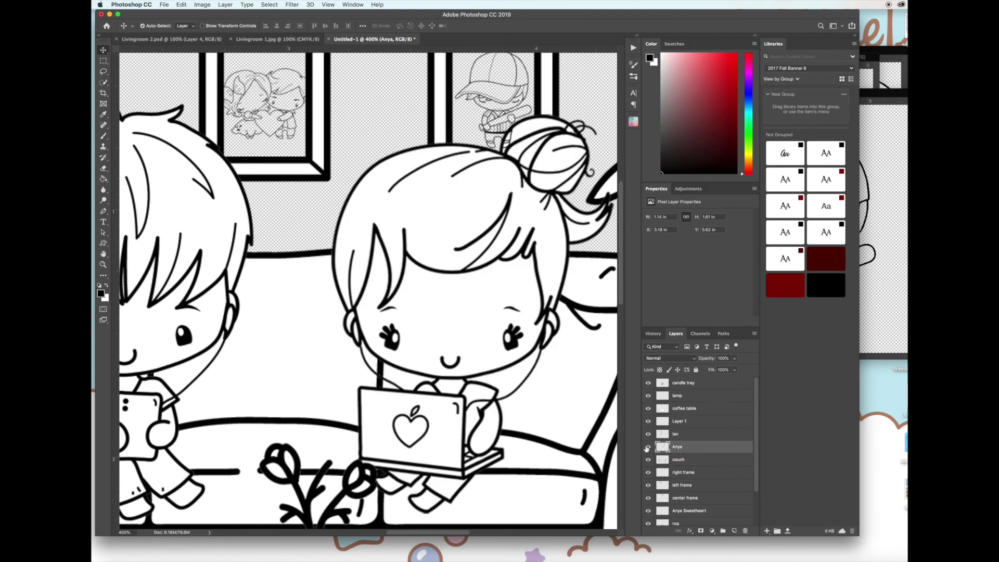
{"action": "left_click", "coordinate": [648, 448]}
{"action": "left_click", "coordinate": [648, 447]}
{"action": "left_click", "coordinate": [648, 447]}
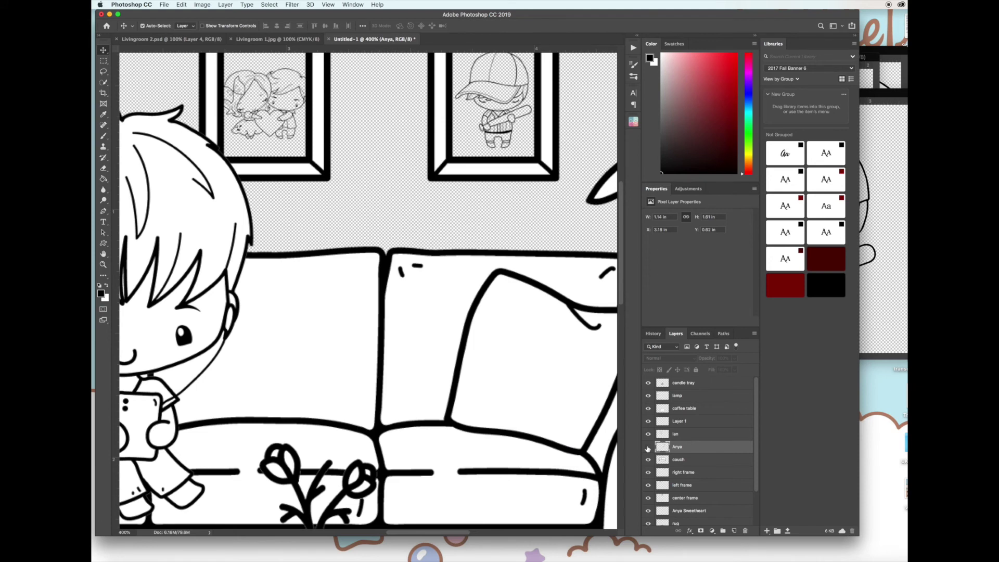
{"action": "left_click", "coordinate": [648, 448]}
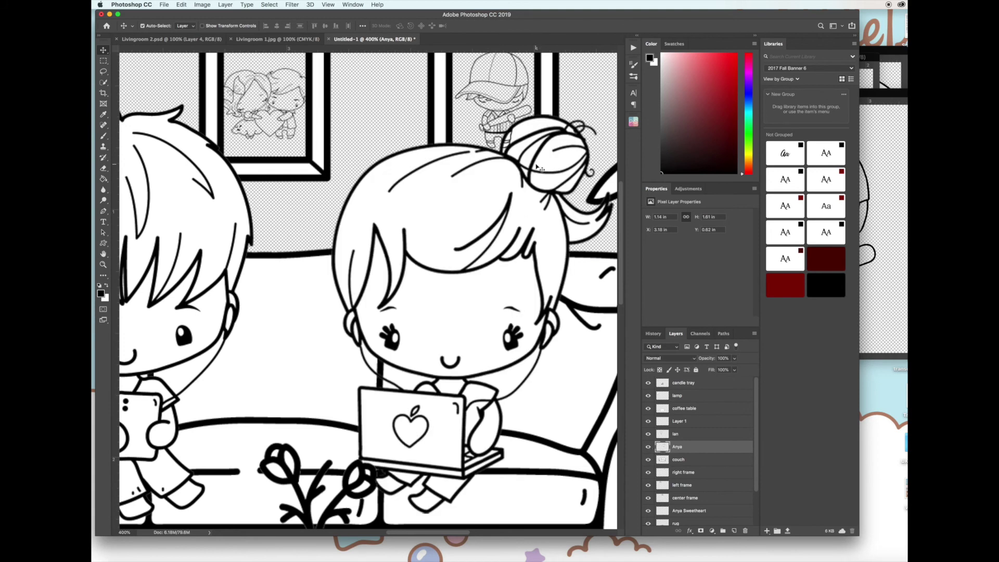
- Rename the batter's layer as Batter Ian and place it directly below the right frame layer
{"action": "mouse_move", "coordinate": [512, 137]}
{"action": "left_mouse_down"}
{"action": "mouse_move", "coordinate": [564, 177]}
{"action": "mouse_move", "coordinate": [501, 116]}
{"action": "left_mouse_up"}
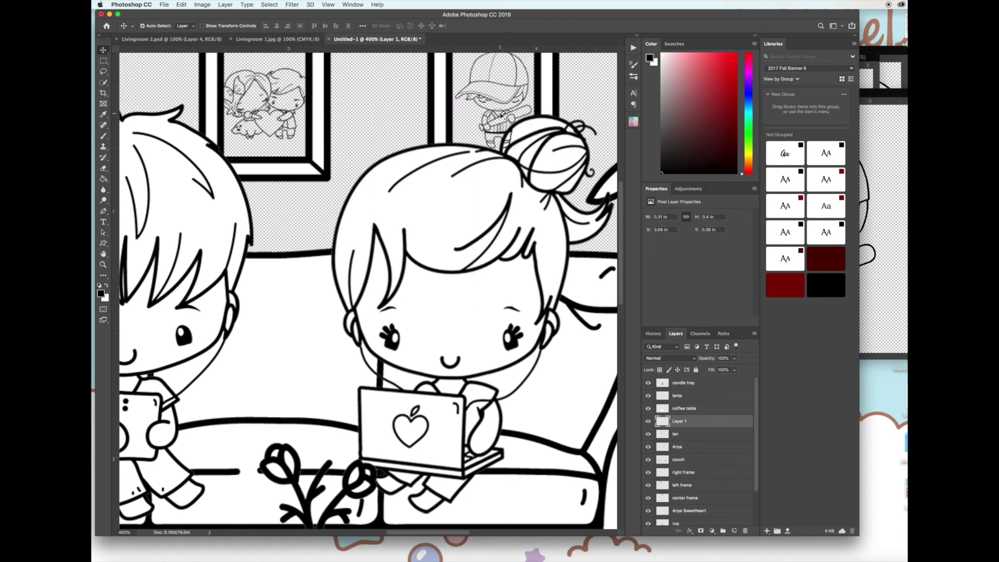
{"action": "double_click", "coordinate": [681, 422]}
{"action": "type", "text": "Batter Ian"}
{"action": "key", "text": "Return"}
{"action": "left_click_drag", "start_coordinate": [712, 421], "coordinate": [708, 481]}
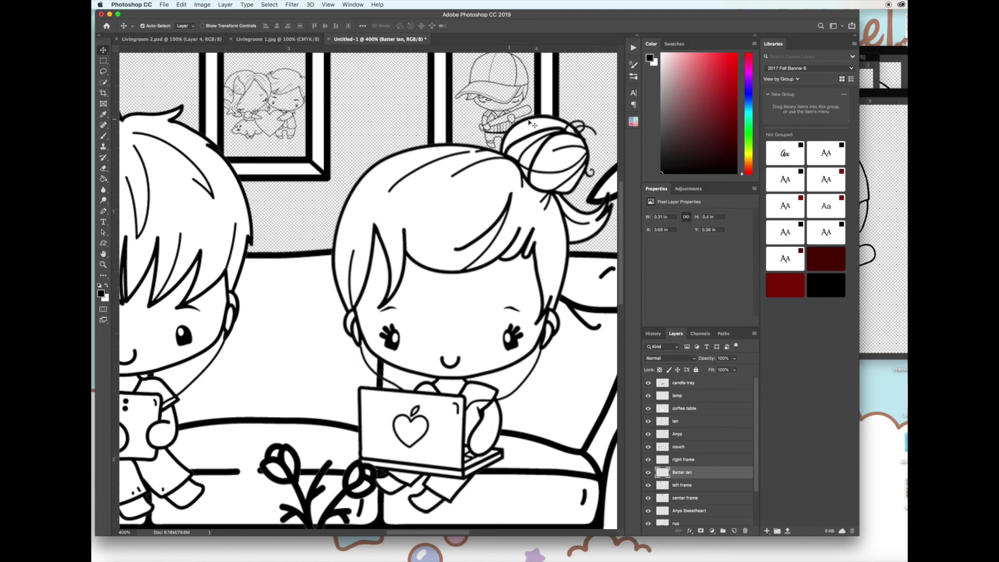
{"action": "left_click_drag", "start_coordinate": [691, 402], "coordinate": [692, 411]}
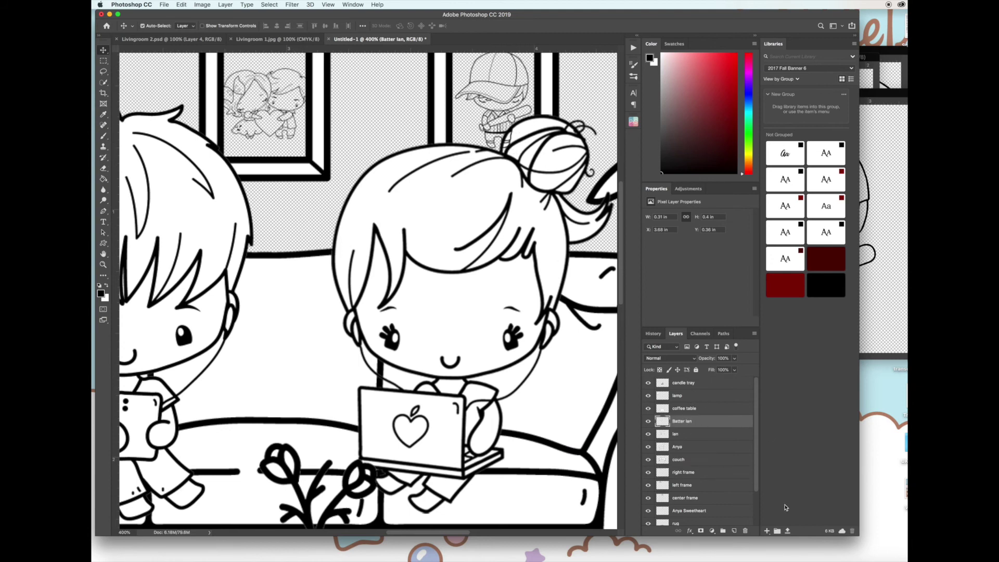
{"action": "left_click_drag", "start_coordinate": [721, 422], "coordinate": [717, 477]}
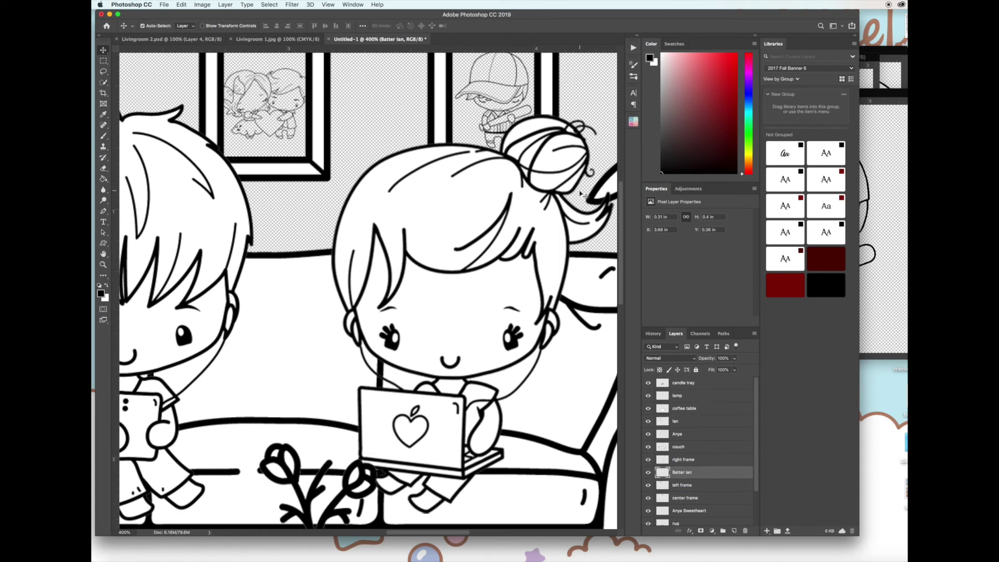
- Use Free Transform to shrink the batter to about 0.26 × 0.34 in, keeping it centered across the right frame's opening
{"action": "scroll", "coordinate": [583, 195], "scroll_direction": "left", "scroll_amount": 3}
{"action": "scroll", "coordinate": [580, 192], "scroll_direction": "right", "scroll_amount": 1}
{"action": "key", "text": "super+t"}
{"action": "scroll", "coordinate": [573, 105], "scroll_direction": "right", "scroll_amount": 3}
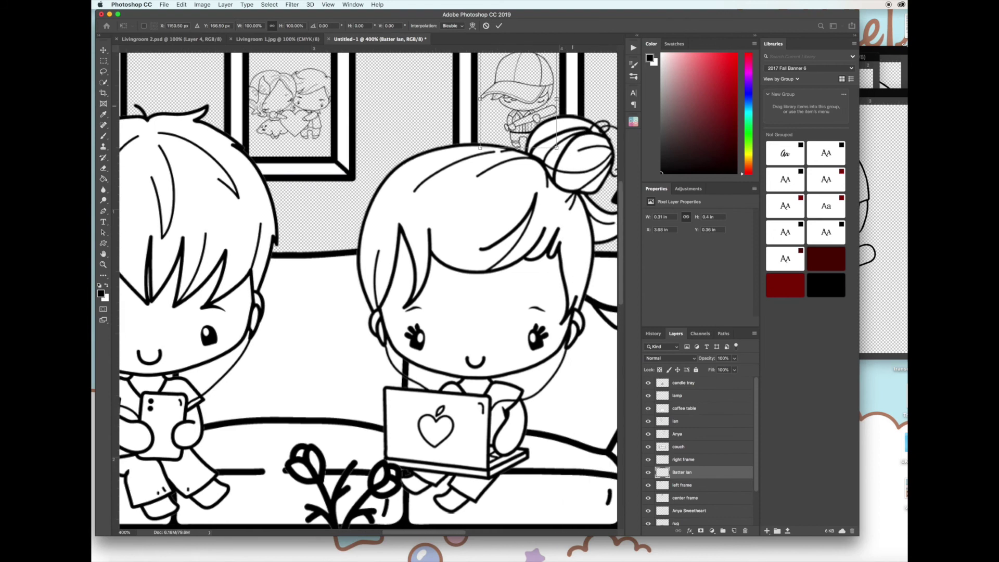
{"action": "scroll", "coordinate": [316, 118], "scroll_direction": "up", "scroll_amount": 2}
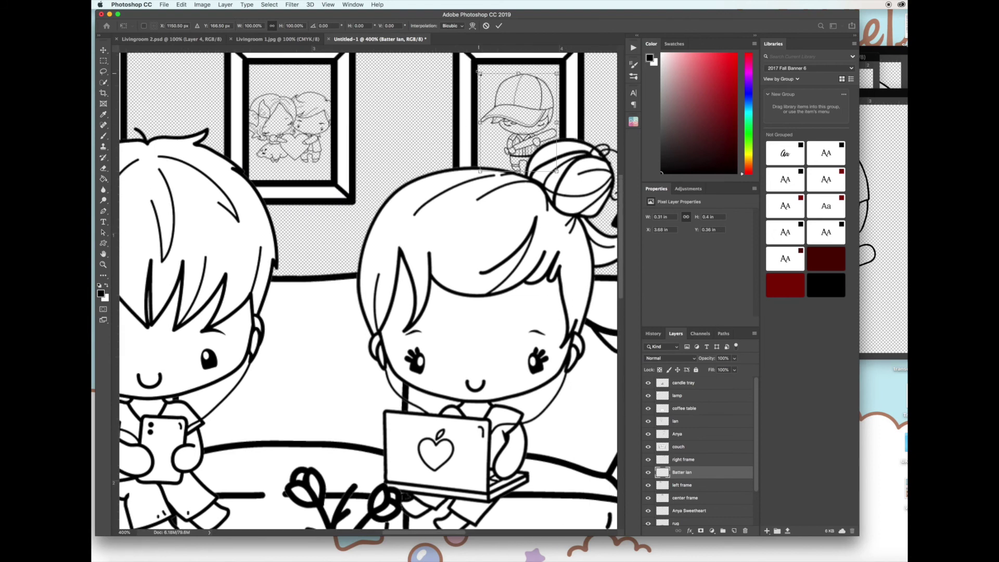
{"action": "left_click_drag", "start_coordinate": [479, 73], "coordinate": [491, 87]}
{"action": "left_click_drag", "start_coordinate": [524, 117], "coordinate": [514, 107]}
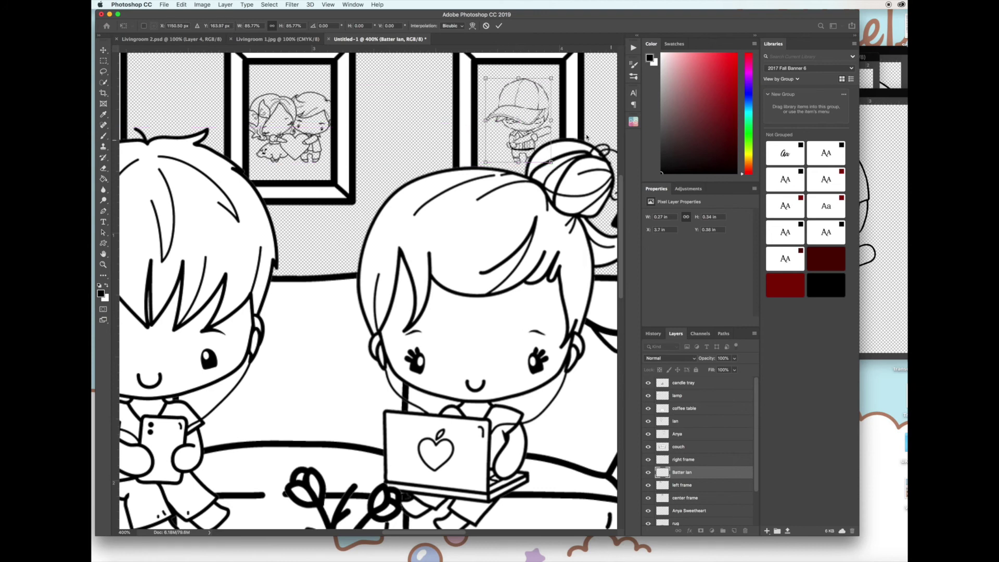
{"action": "key", "text": "Return"}
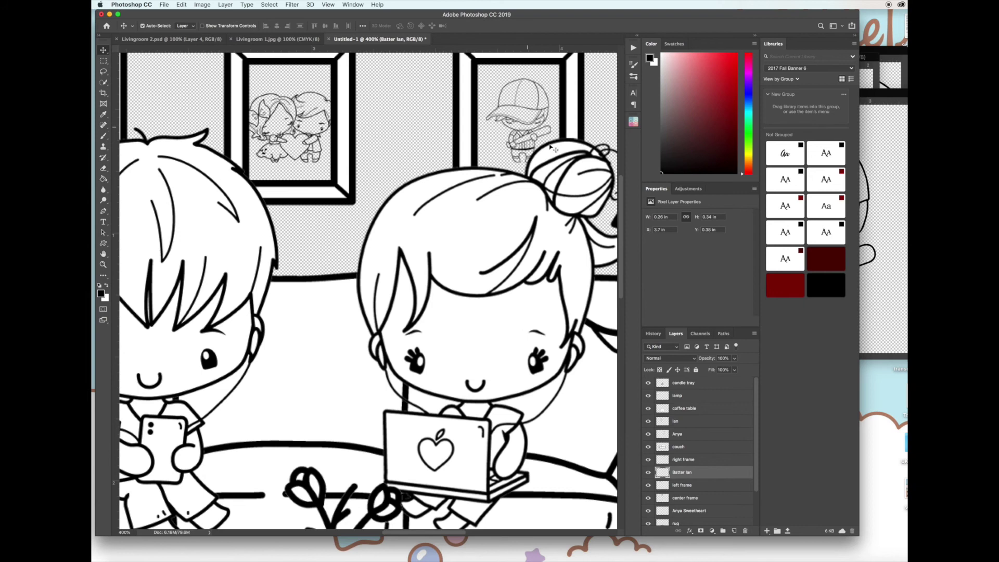
- Open Ballerina Anya 3.png from the TGF Files folder, float its window, and copy the ballerina into the composition
{"action": "left_click", "coordinate": [164, 5]}
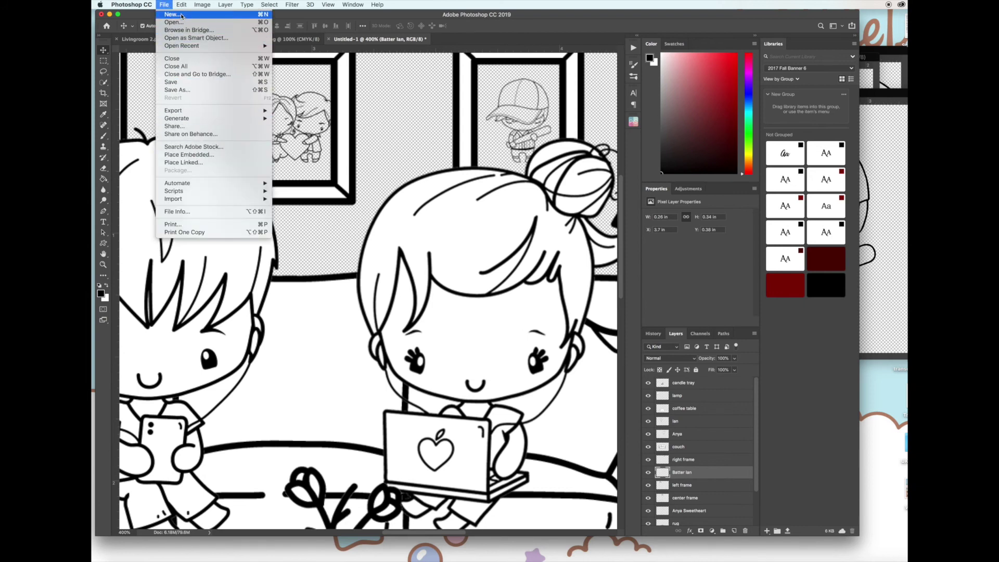
{"action": "left_click", "coordinate": [182, 23]}
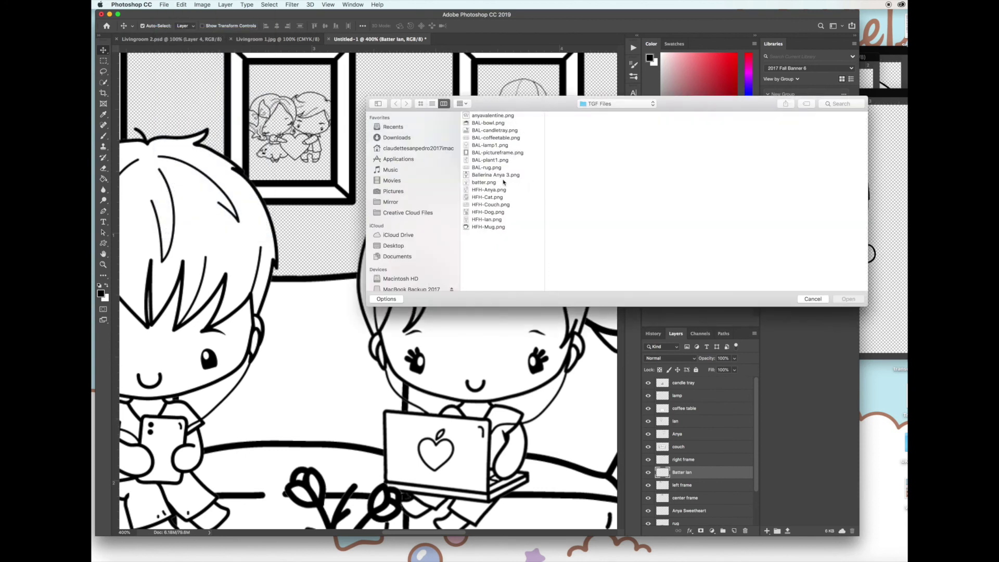
{"action": "left_click", "coordinate": [495, 175]}
{"action": "left_click", "coordinate": [847, 299]}
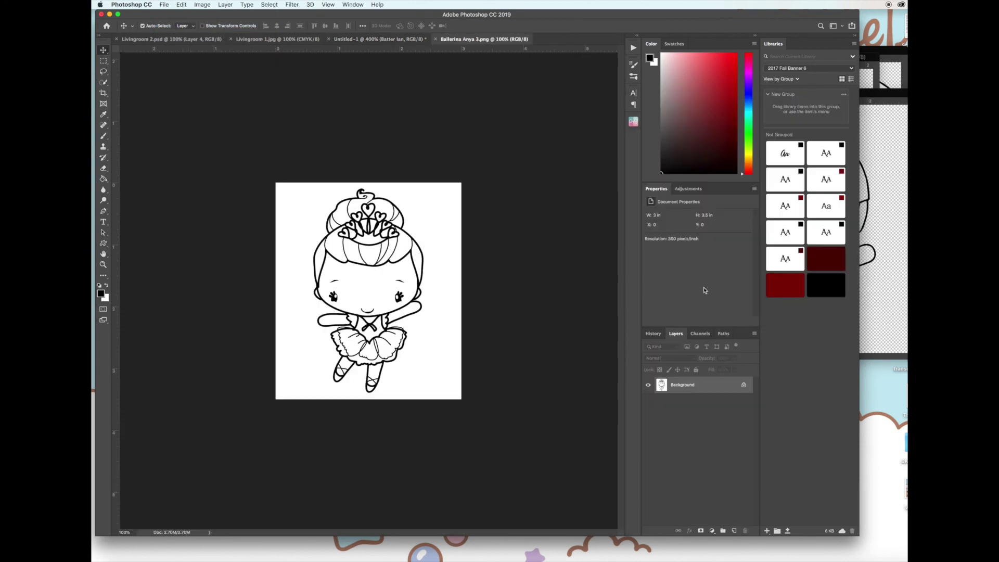
{"action": "left_click_drag", "start_coordinate": [483, 39], "coordinate": [754, 86]}
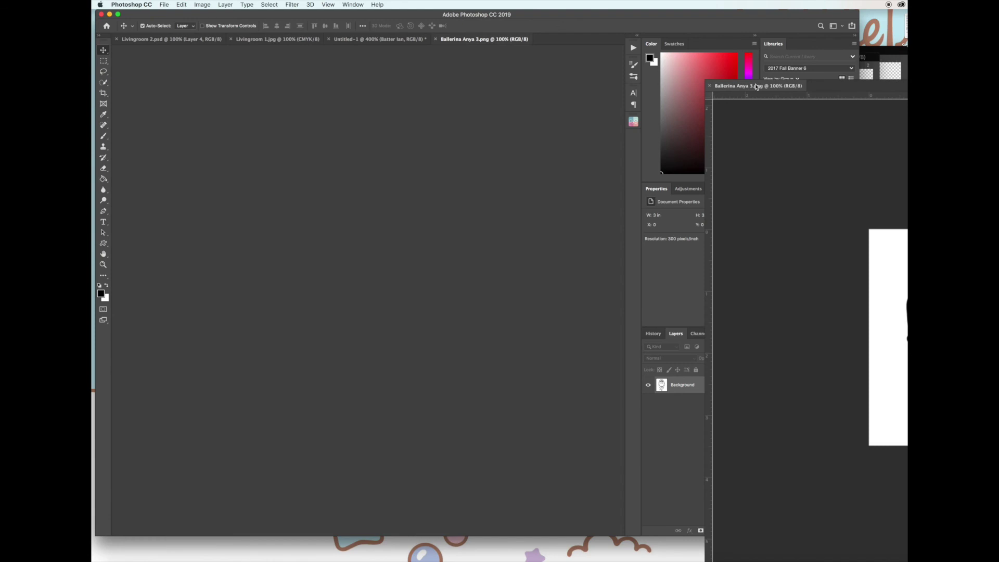
{"action": "scroll", "coordinate": [502, 70], "scroll_direction": "left", "scroll_amount": 10}
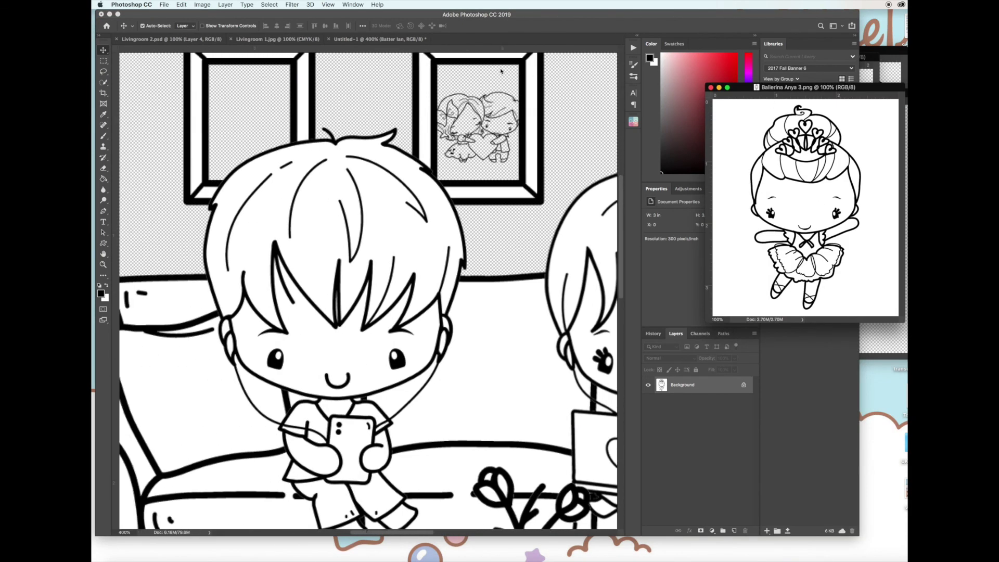
{"action": "scroll", "coordinate": [502, 71], "scroll_direction": "left", "scroll_amount": 2}
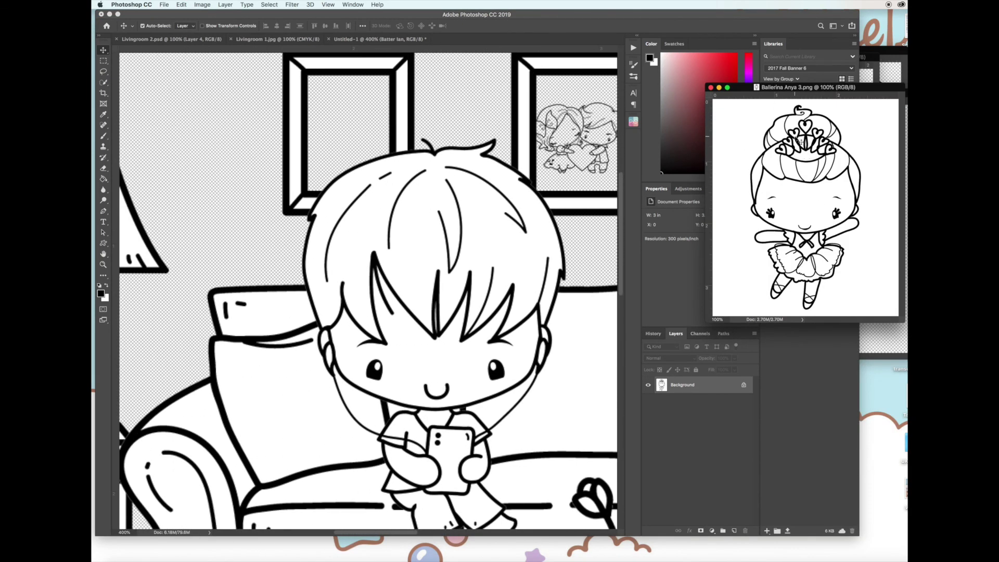
{"action": "left_click_drag", "start_coordinate": [601, 150], "coordinate": [333, 127]}
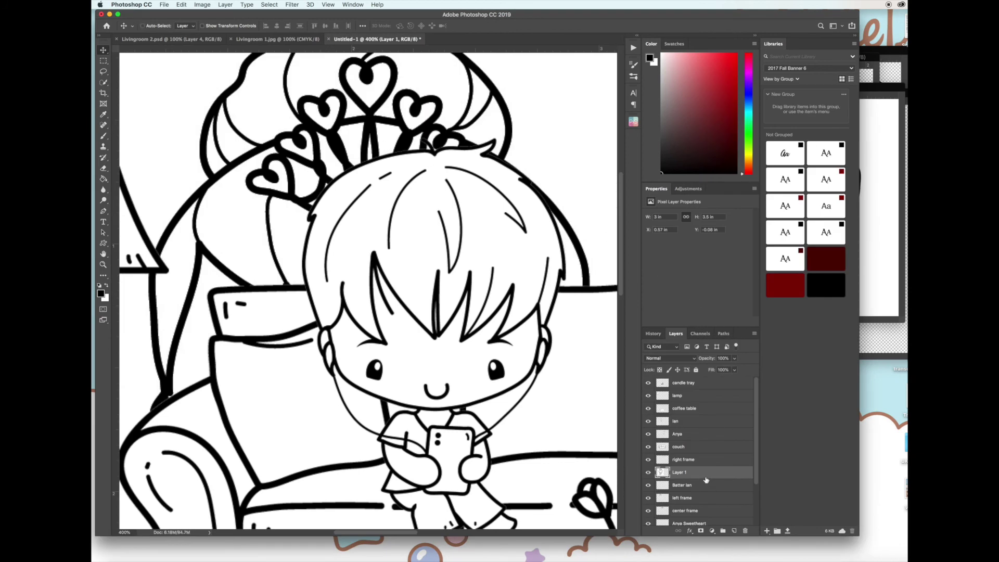
- Use Free Transform to shrink the ballerina image to about 0.43 × 0.5 in and place it inside the left picture frame
{"action": "key", "text": "super+t"}
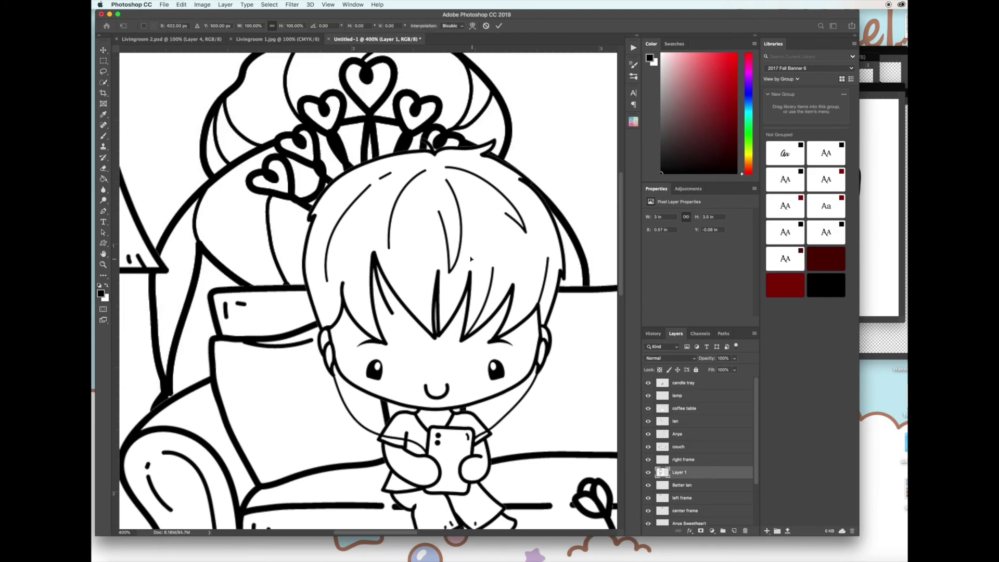
{"action": "left_click_drag", "start_coordinate": [449, 157], "coordinate": [614, 277]}
{"action": "left_click_drag", "start_coordinate": [159, 89], "coordinate": [344, 265]}
{"action": "left_click_drag", "start_coordinate": [431, 290], "coordinate": [271, 103]}
{"action": "left_click_drag", "start_coordinate": [183, 77], "coordinate": [396, 279]}
{"action": "left_click_drag", "start_coordinate": [443, 362], "coordinate": [264, 103]}
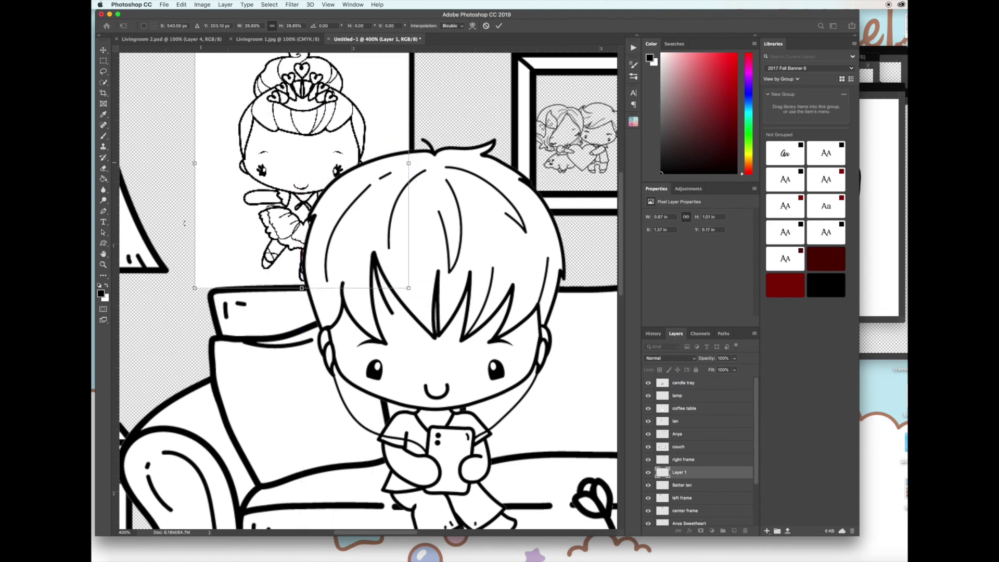
{"action": "left_click_drag", "start_coordinate": [194, 289], "coordinate": [302, 165]}
{"action": "left_click_drag", "start_coordinate": [365, 109], "coordinate": [351, 157]}
{"action": "key", "text": "Return"}
- Rename the ballerina's layer as Ballerina Anya and place it directly below the left frame layer
{"action": "double_click", "coordinate": [688, 471]}
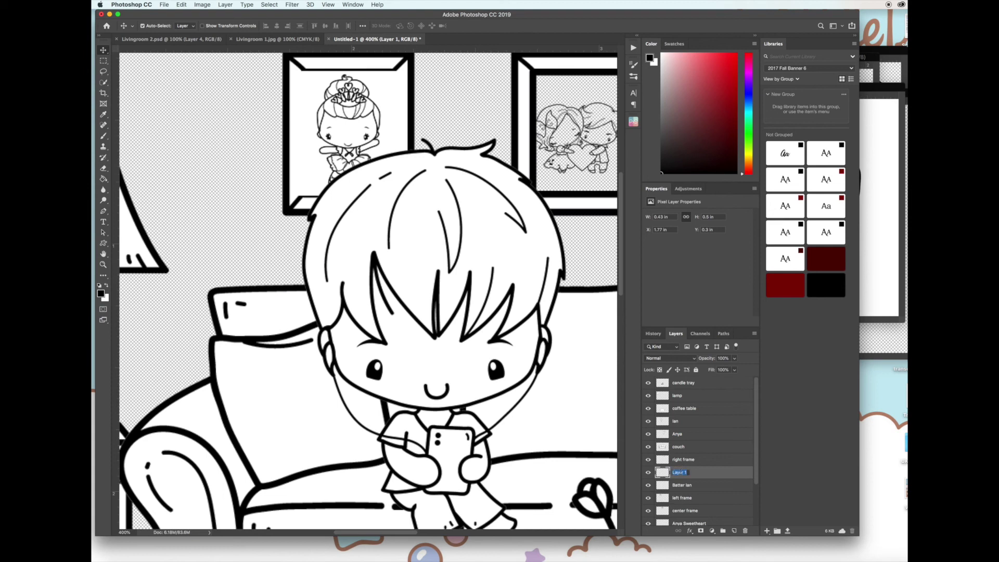
{"action": "type", "text": "c"}
{"action": "type", "text": "Ba"}
{"action": "type", "text": "llerina"}
{"action": "type", "text": " Anya"}
{"action": "key", "text": "Return"}
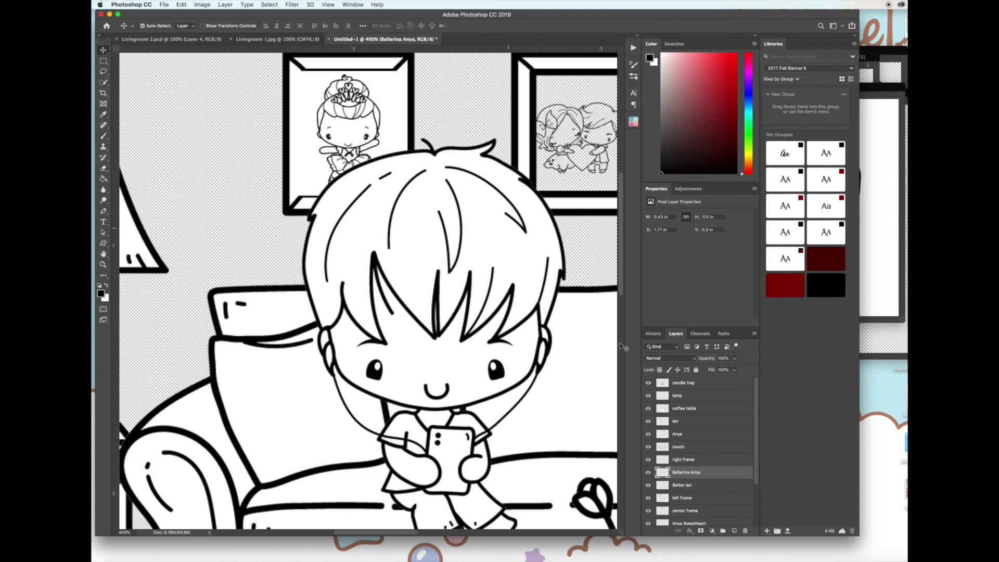
{"action": "left_click_drag", "start_coordinate": [705, 478], "coordinate": [702, 506]}
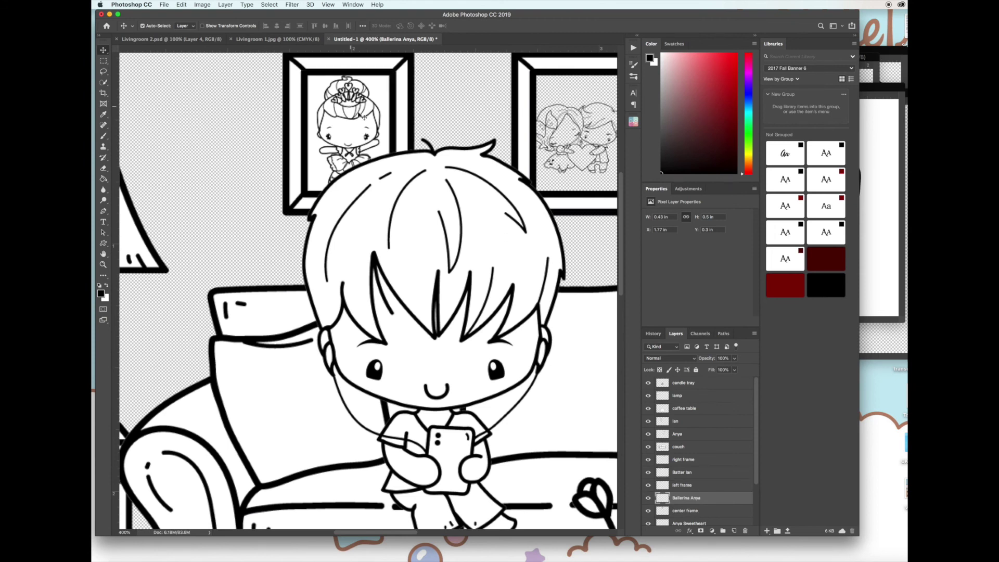
- Use Free Transform to shrink the ballerina to about 0.31 × 0.36 in, keeping her centered in the left frame's opening above the boy's hair
{"action": "key", "text": "super+t"}
{"action": "left_click_drag", "start_coordinate": [295, 71], "coordinate": [319, 93]}
{"action": "left_click_drag", "start_coordinate": [342, 130], "coordinate": [333, 120]}
{"action": "left_click_drag", "start_coordinate": [308, 83], "coordinate": [347, 123]}
{"action": "left_click_drag", "start_coordinate": [385, 95], "coordinate": [366, 116]}
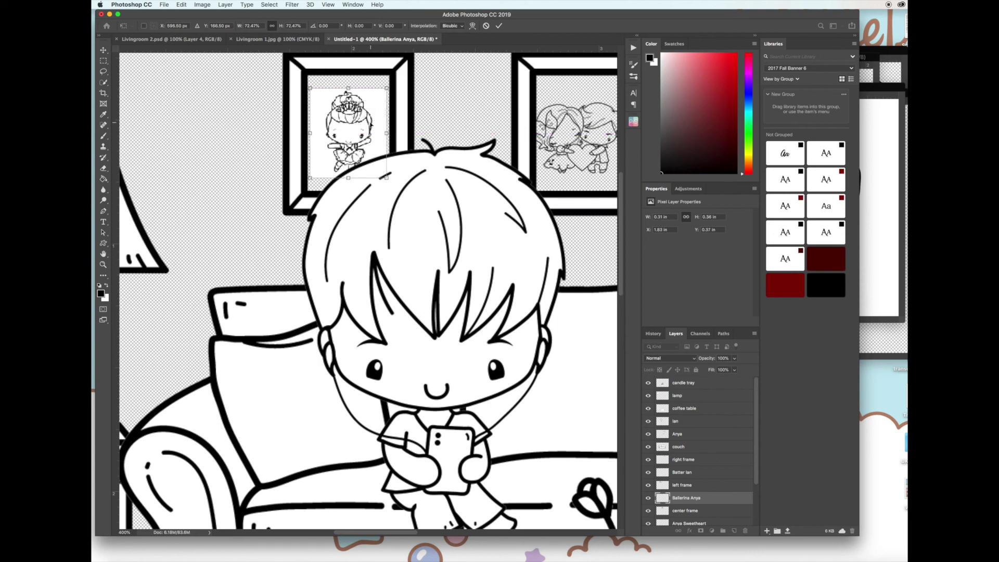
{"action": "scroll", "coordinate": [369, 117], "scroll_direction": "right", "scroll_amount": 6}
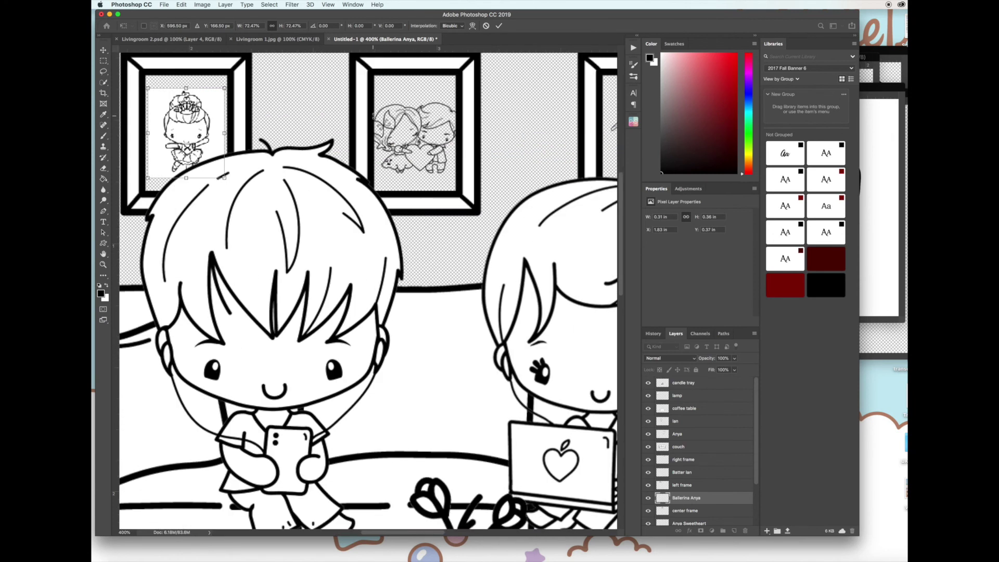
{"action": "key", "text": "super+minus"}
{"action": "key", "text": "Return"}
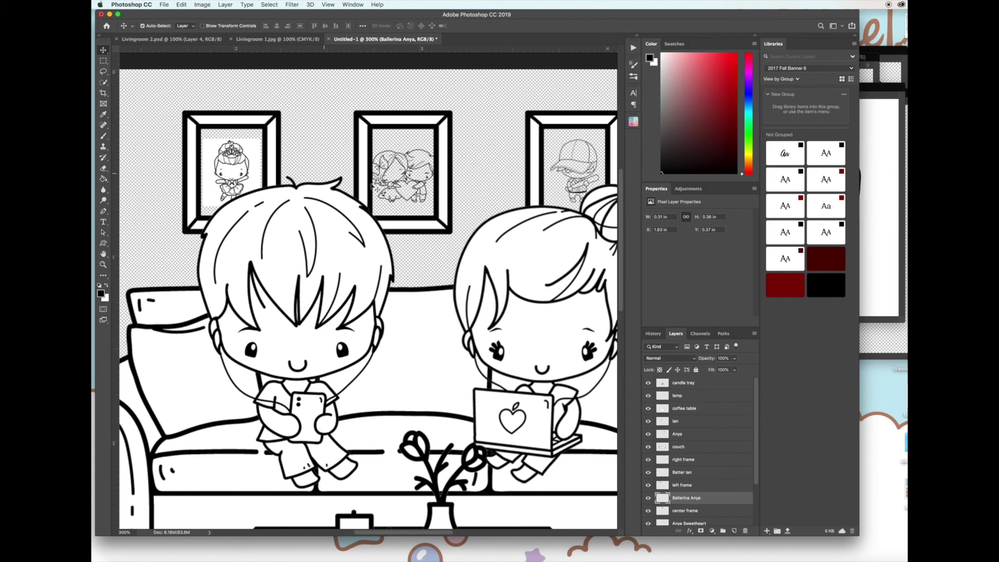
- Review the lower part of the scene and the whole composition at 100% magnification
{"action": "scroll", "coordinate": [399, 187], "scroll_direction": "down", "scroll_amount": 3}
{"action": "scroll", "coordinate": [399, 188], "scroll_direction": "down", "scroll_amount": 1}
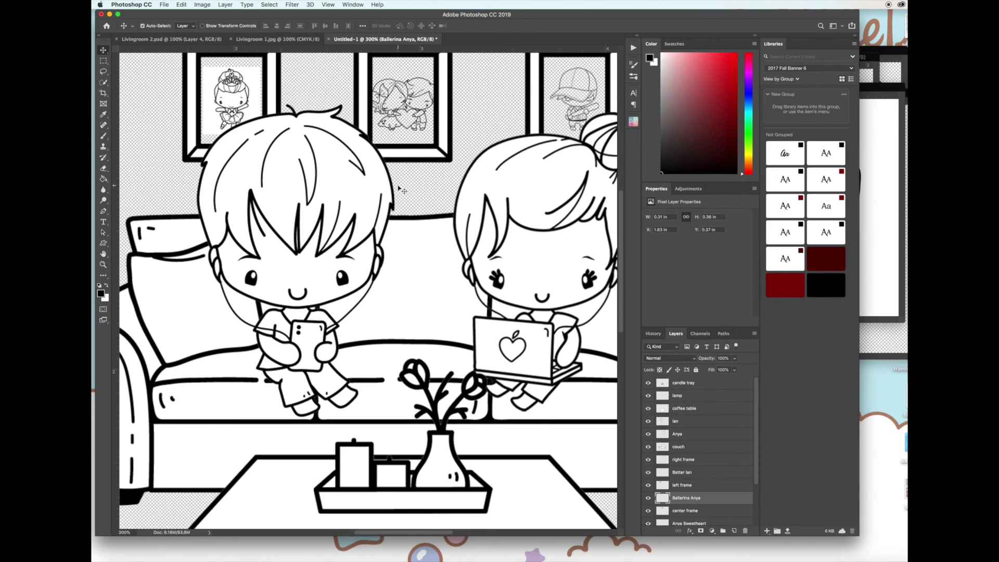
{"action": "scroll", "coordinate": [401, 189], "scroll_direction": "down", "scroll_amount": 10}
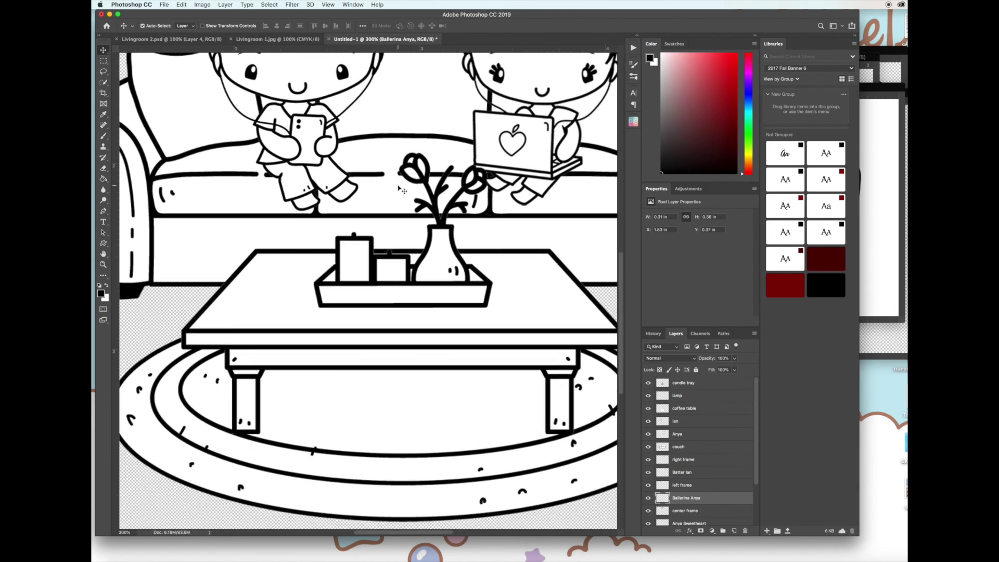
{"action": "key", "text": "super+semicolon"}
{"action": "key", "text": "super+1"}
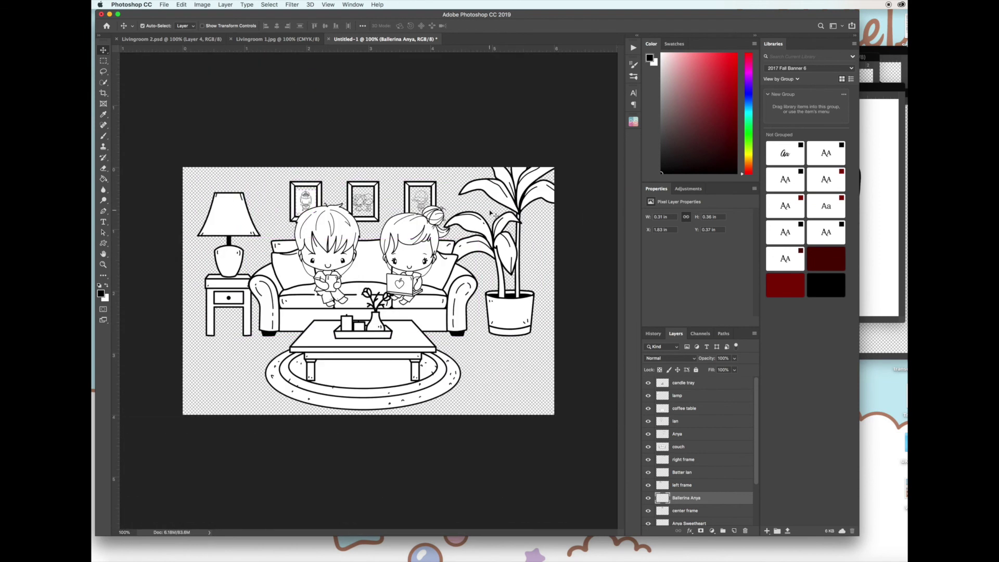